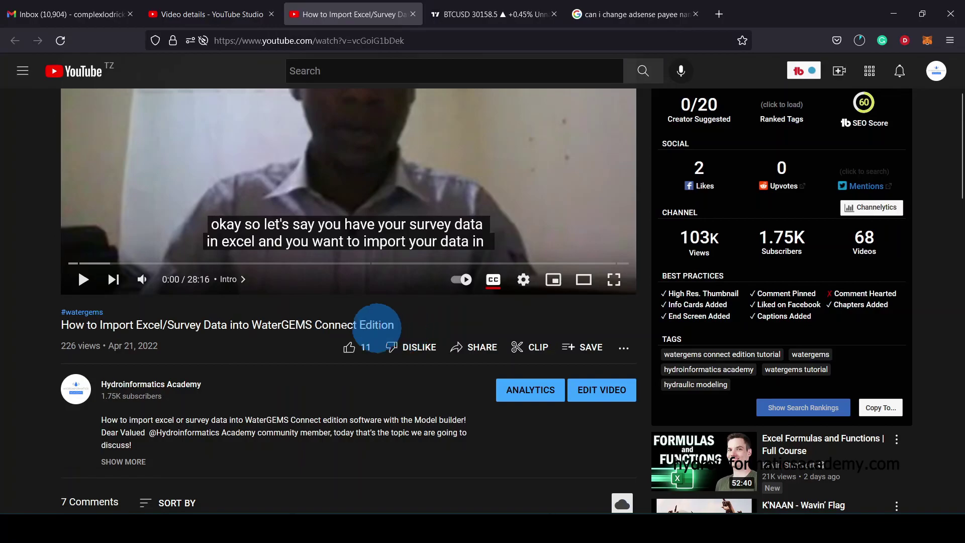
pyautogui.moveTo(99, 325); pyautogui.dragTo(366, 324)
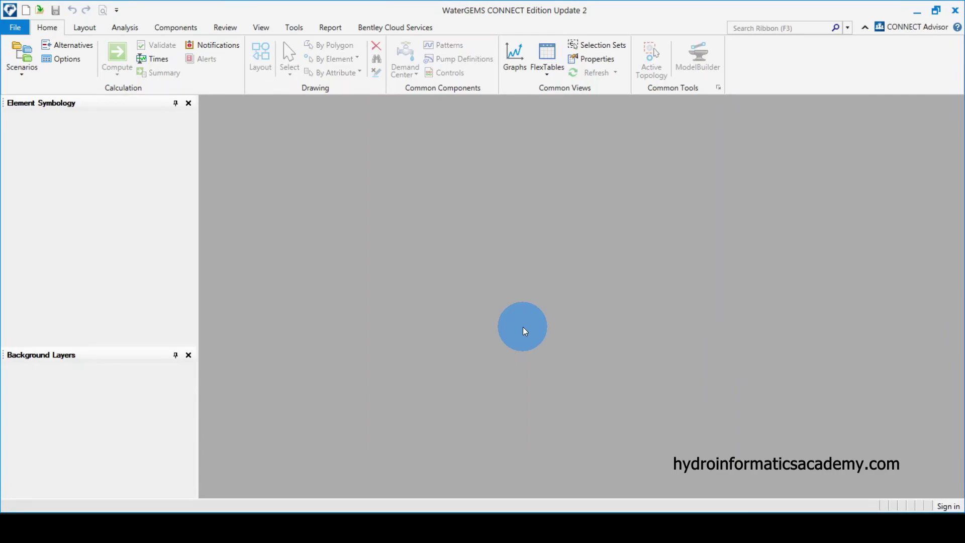
# Create a new hydraulic model and enable change tracking for it.
pyautogui.click(26, 11)
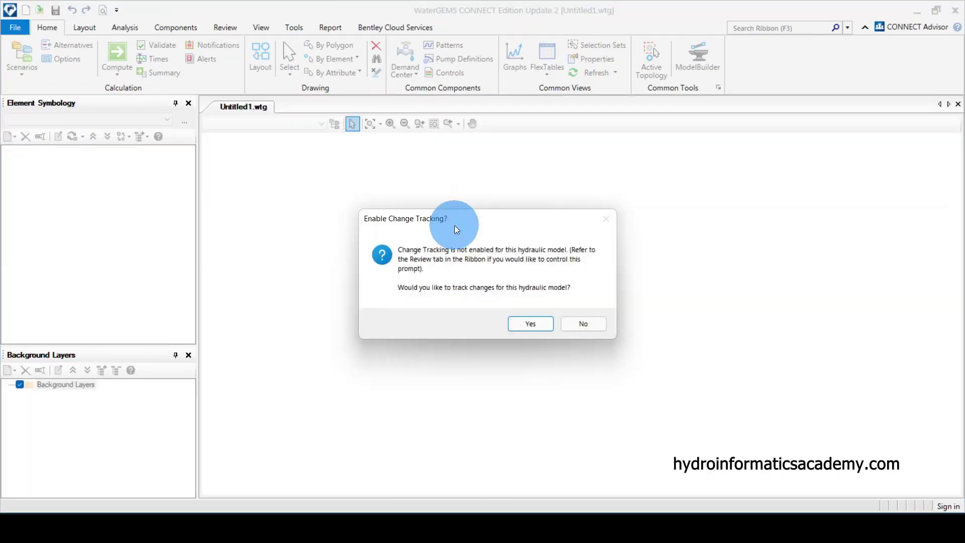
pyautogui.click(530, 325)
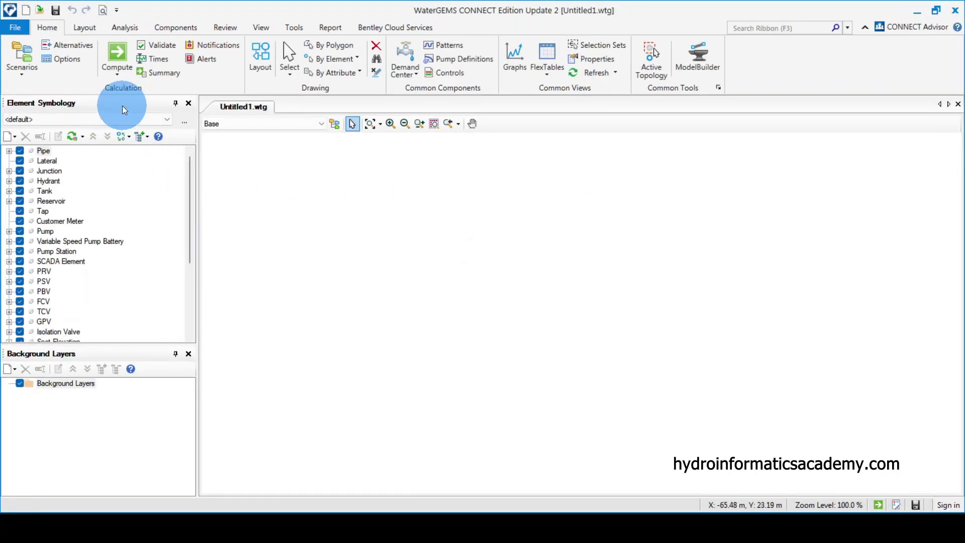
# Open the existing hydraulic model inserted data.wtg from the WaterGEMS documents folder.
pyautogui.click(15, 29)
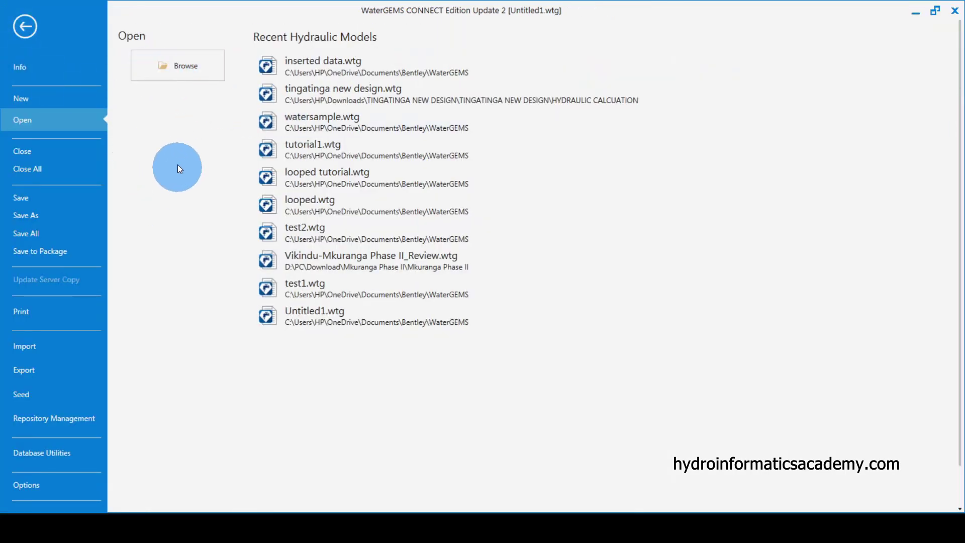
pyautogui.click(194, 66)
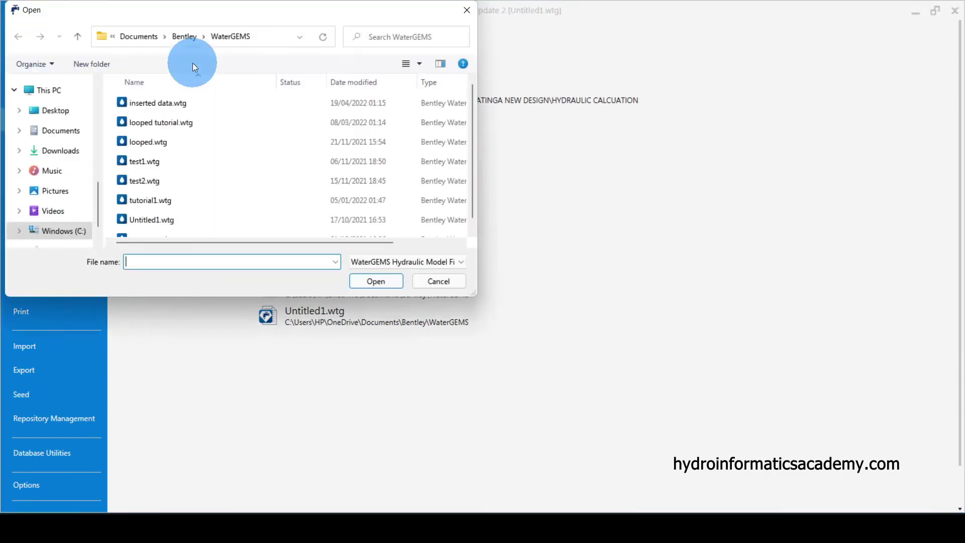
pyautogui.click(182, 103)
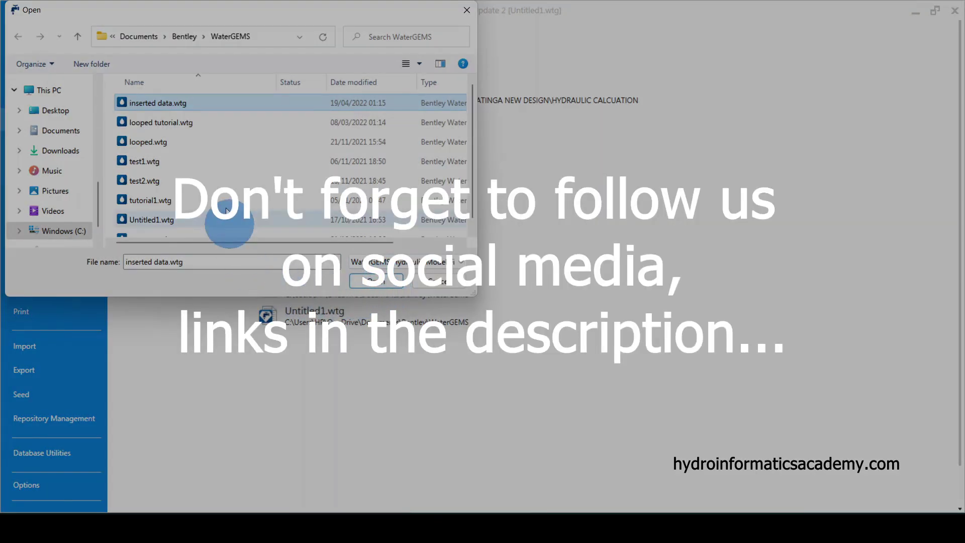
pyautogui.click(377, 282)
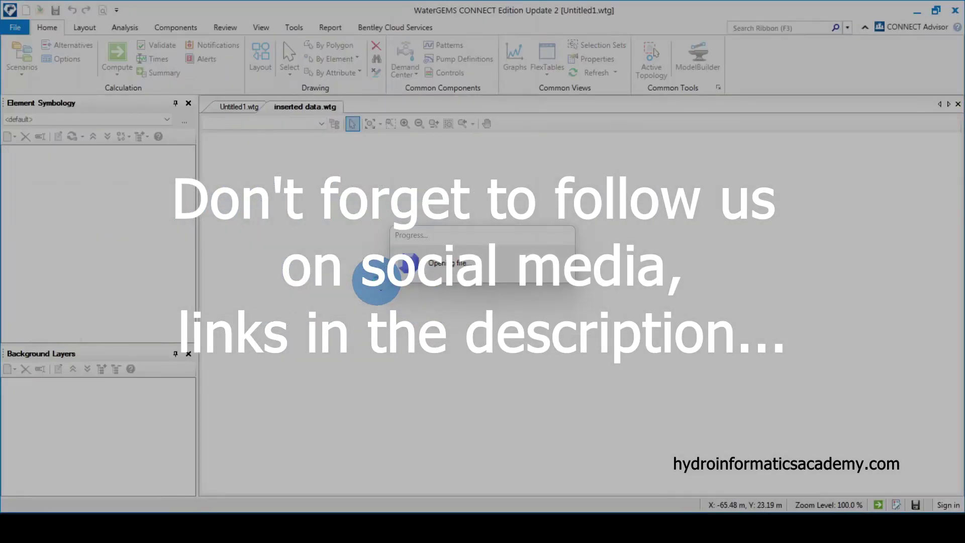
pyautogui.scroll(3, 496, 170)
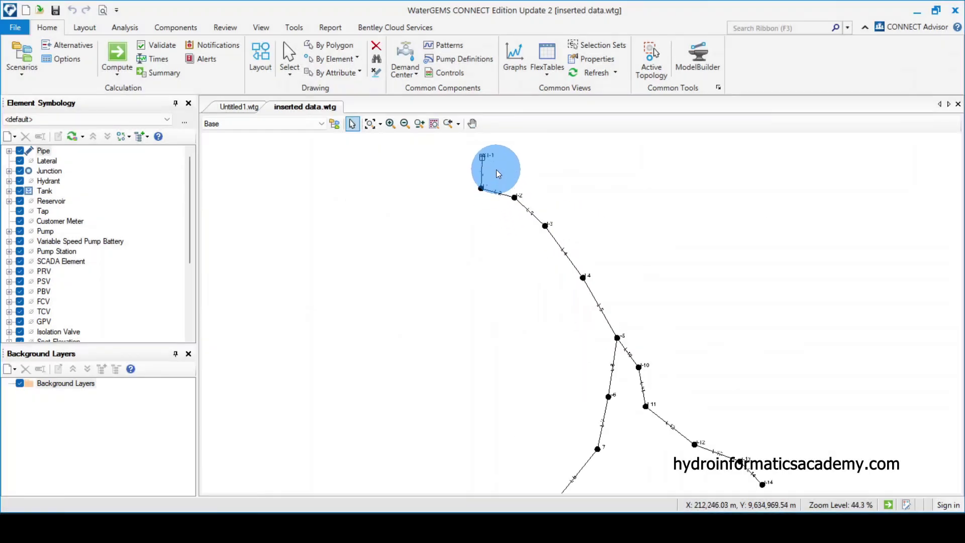
pyautogui.scroll(-3, 496, 170)
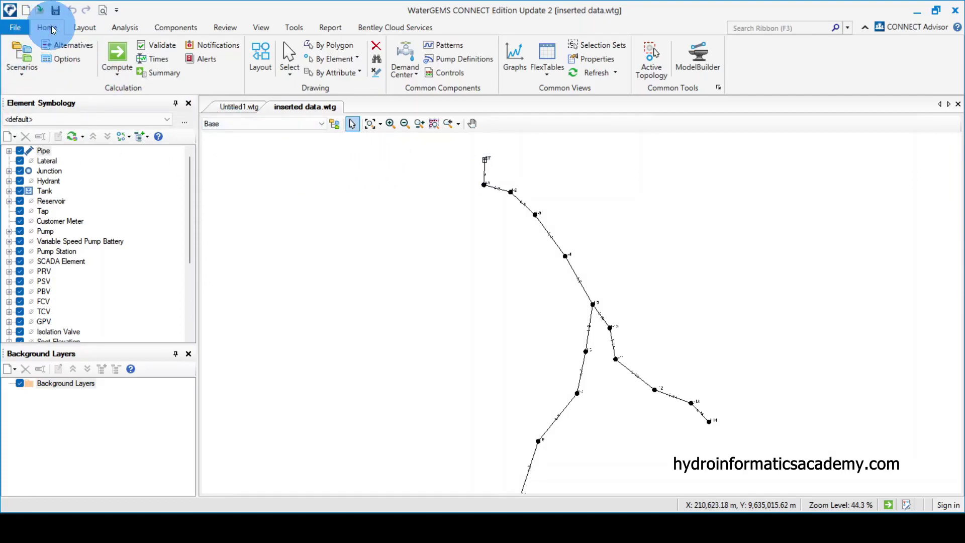
# Set the friction method to Darcy-Weisbach in the Base Calculation Options of the Steady State/EPS Solver.
pyautogui.click(71, 60)
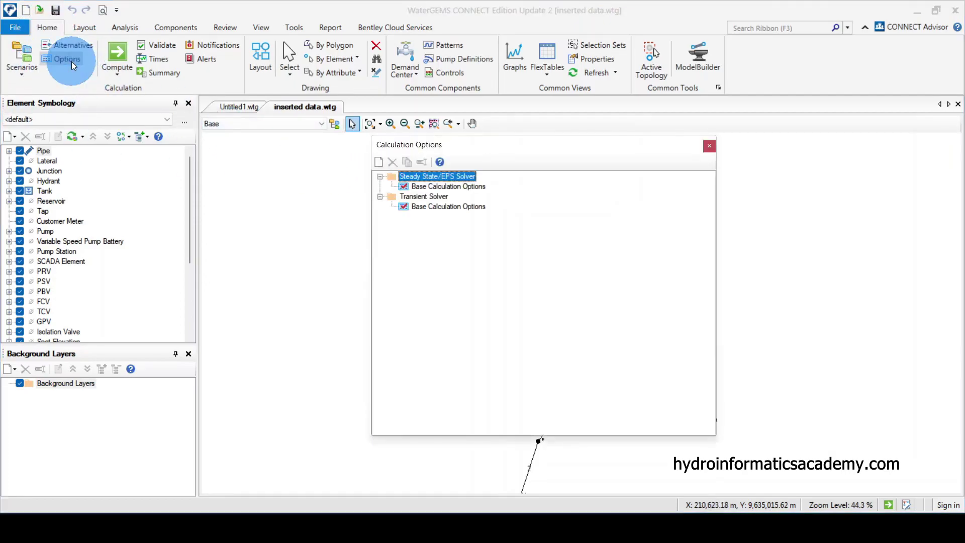
pyautogui.moveTo(544, 143); pyautogui.dragTo(532, 180)
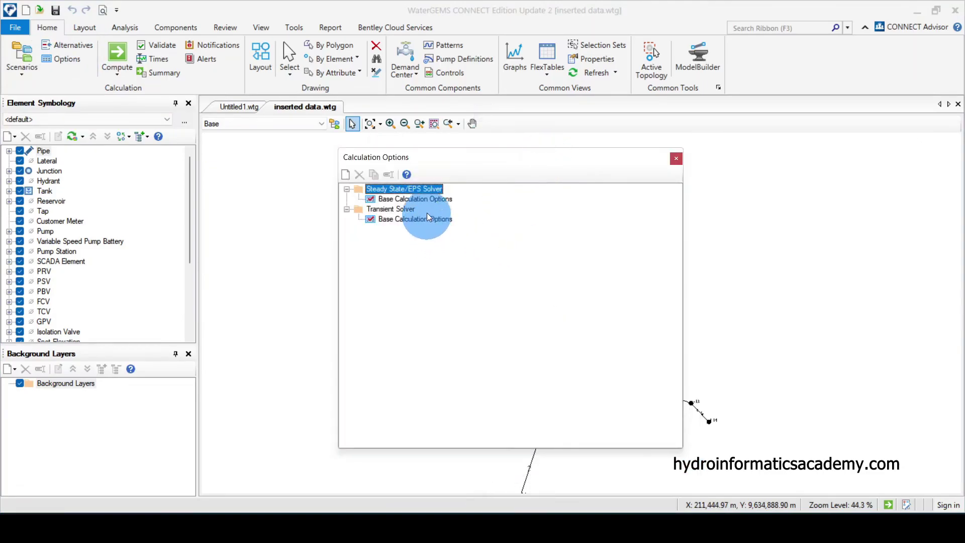
pyautogui.click(425, 200)
pyautogui.rightClick(438, 198)
pyautogui.click(477, 226)
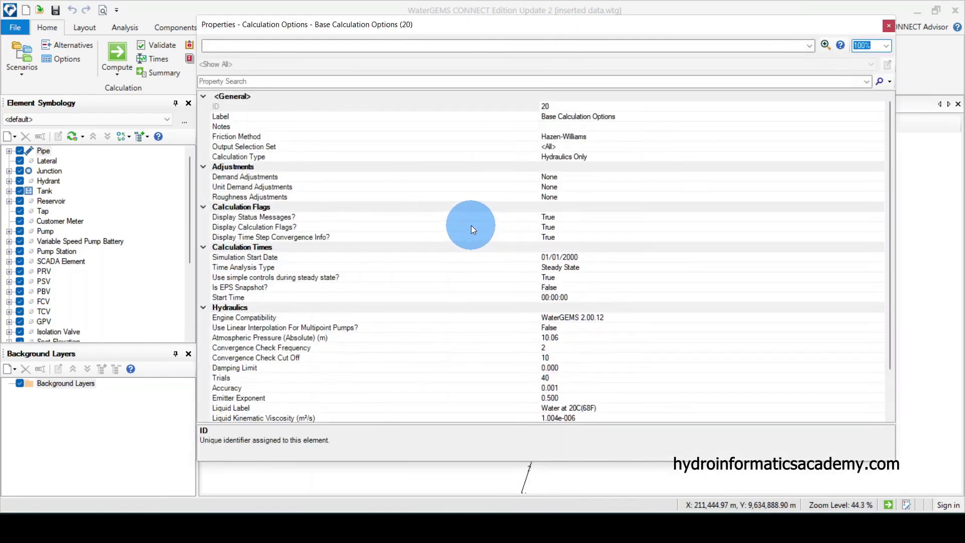
pyautogui.click(245, 137)
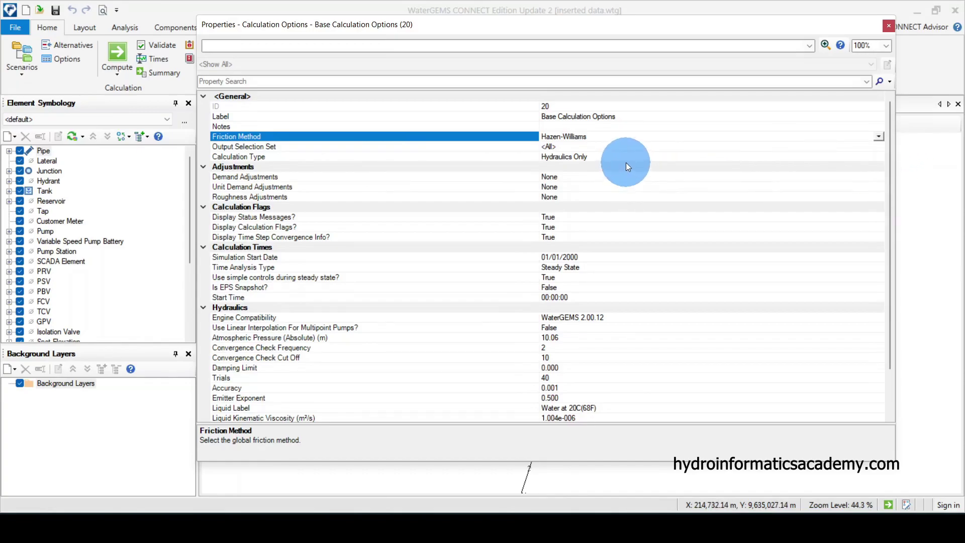
pyautogui.click(881, 137)
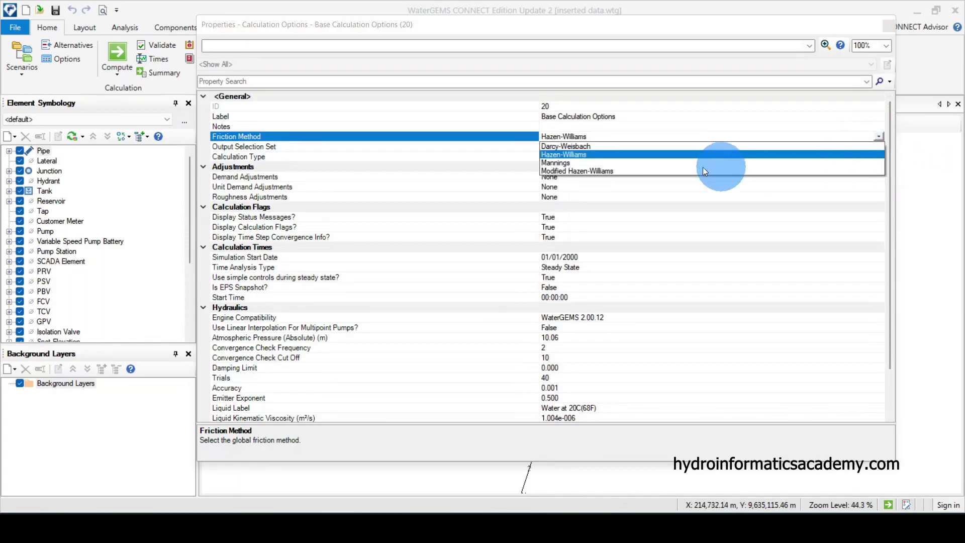
pyautogui.click(578, 146)
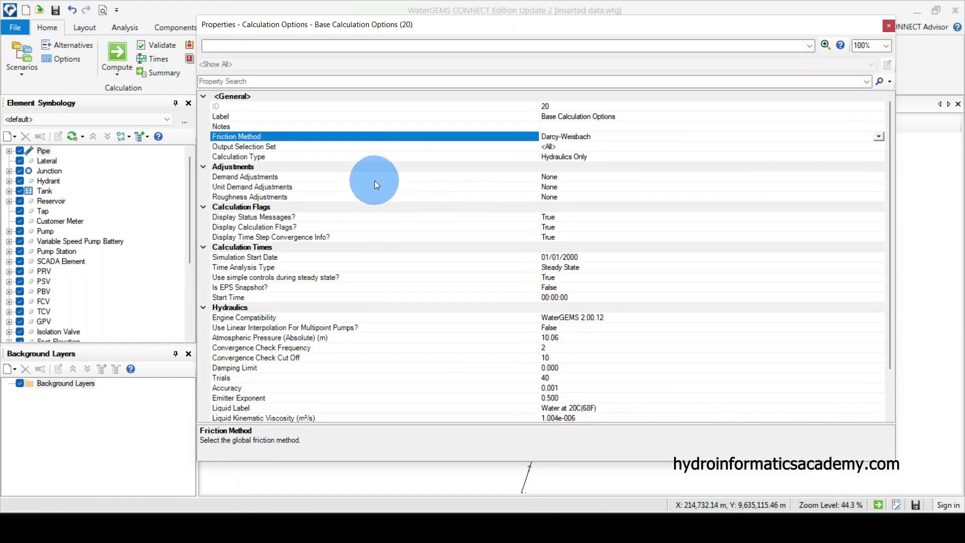
# Examine the calculation type, time analysis type and engine compatibility settings of the base calculation options, then close the calculation options.
pyautogui.click(247, 156)
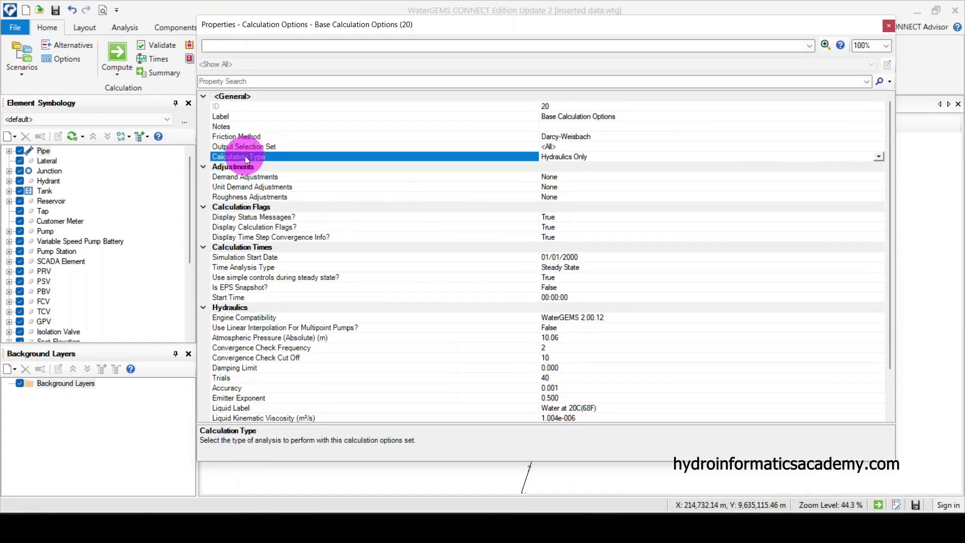
pyautogui.click(879, 157)
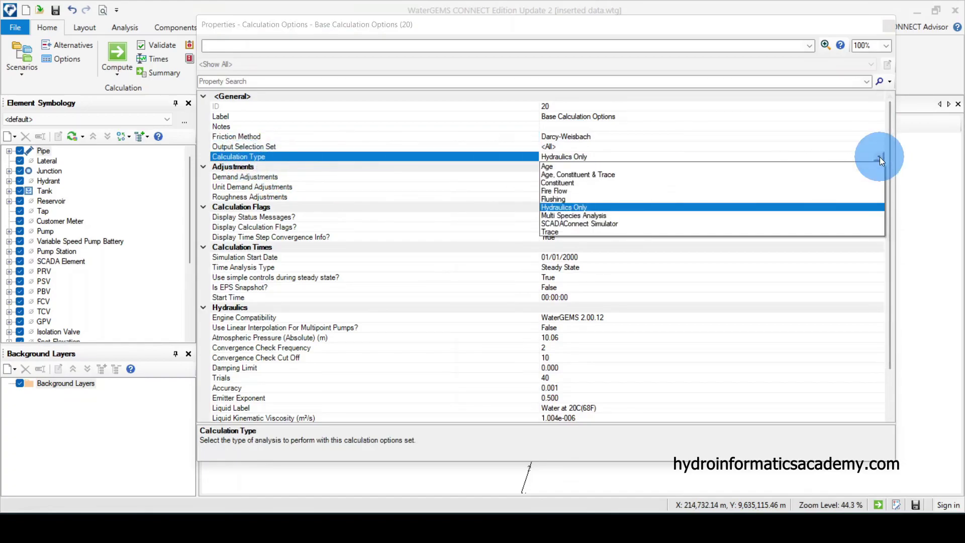
pyautogui.click(440, 154)
pyautogui.scroll(-2, 432, 222)
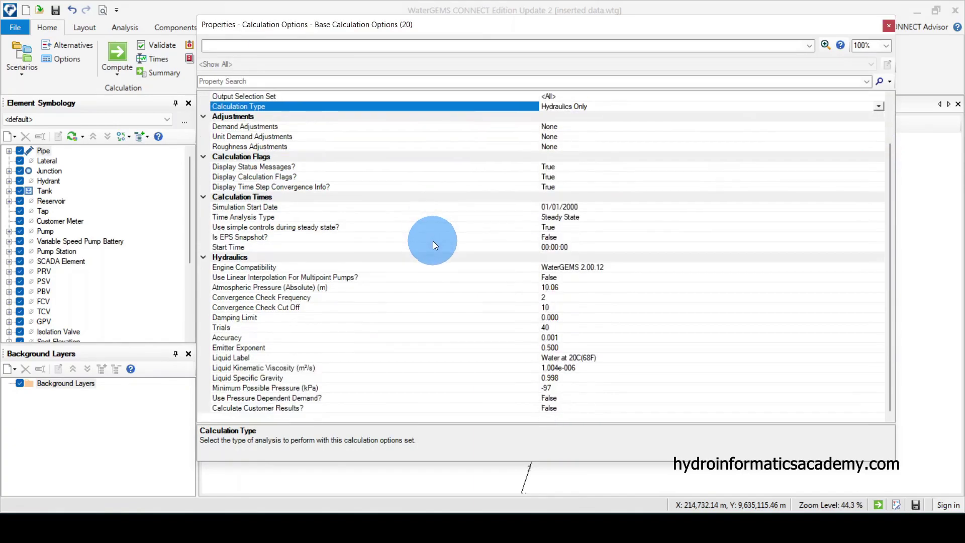
pyautogui.click(272, 209)
pyautogui.click(267, 216)
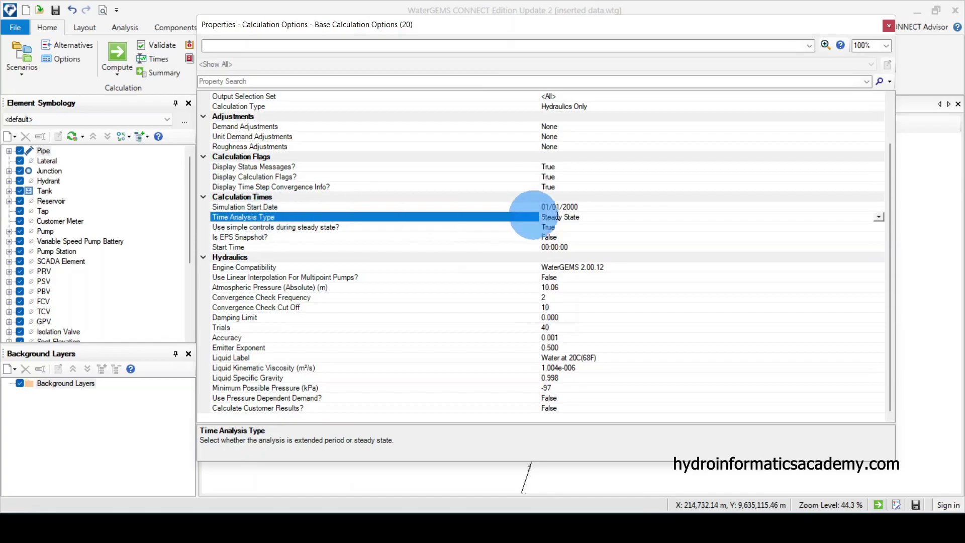
pyautogui.click(880, 217)
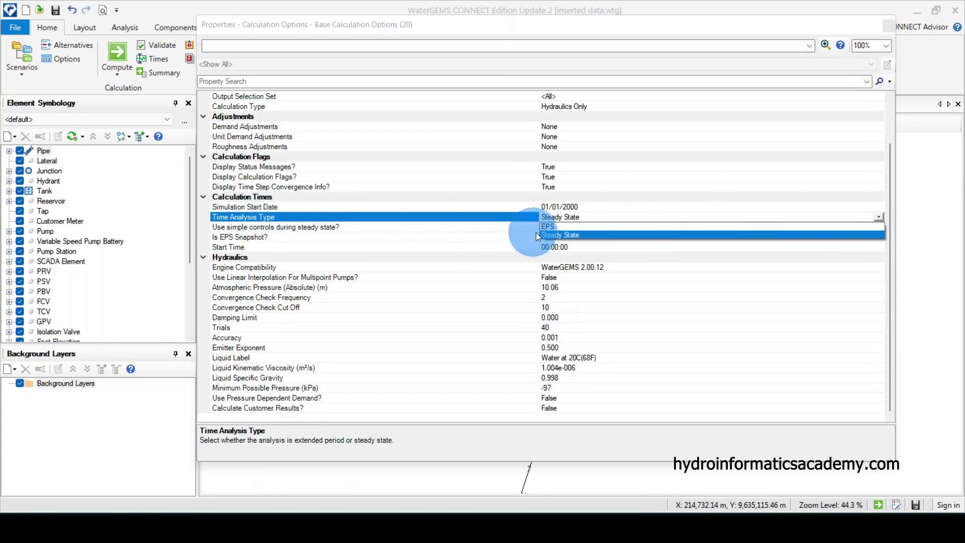
pyautogui.click(505, 218)
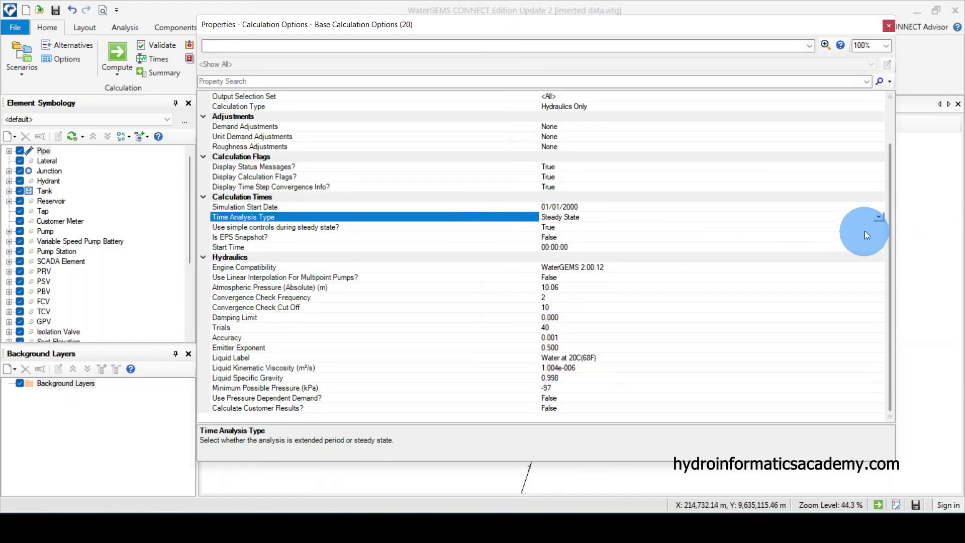
pyautogui.click(878, 216)
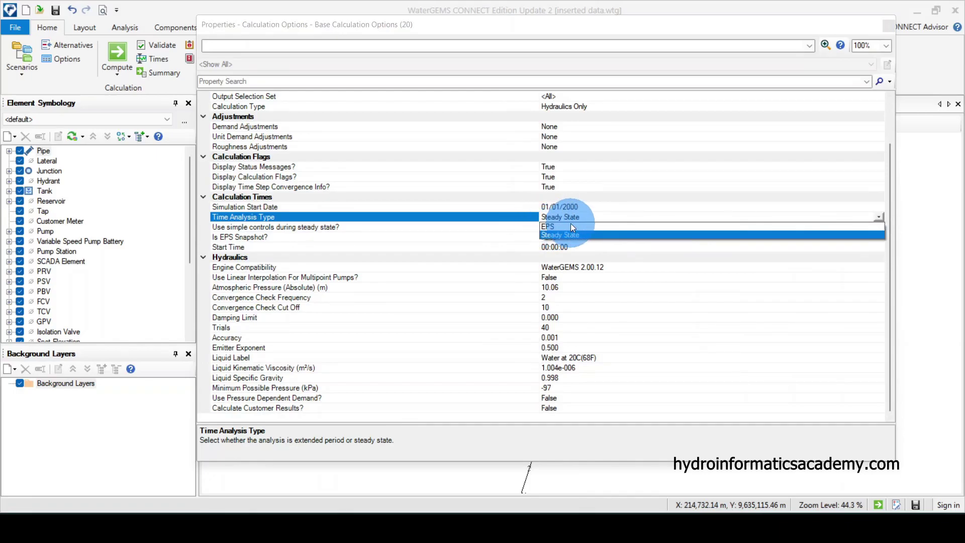
pyautogui.click(485, 221)
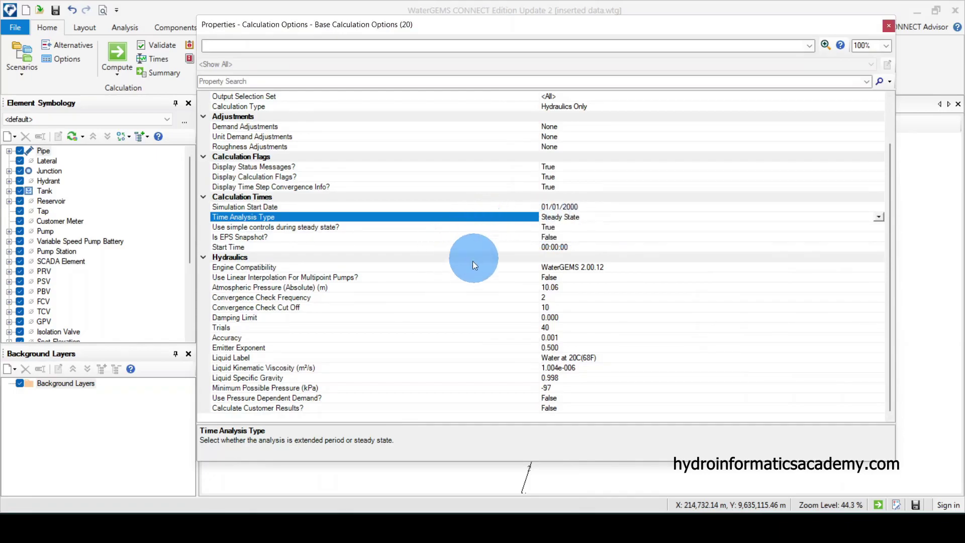
pyautogui.click(303, 267)
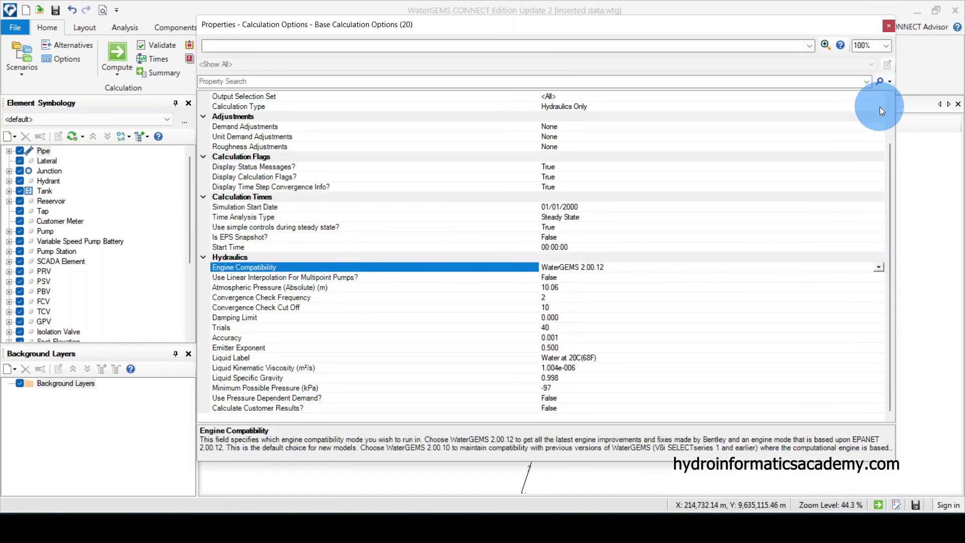
pyautogui.click(889, 26)
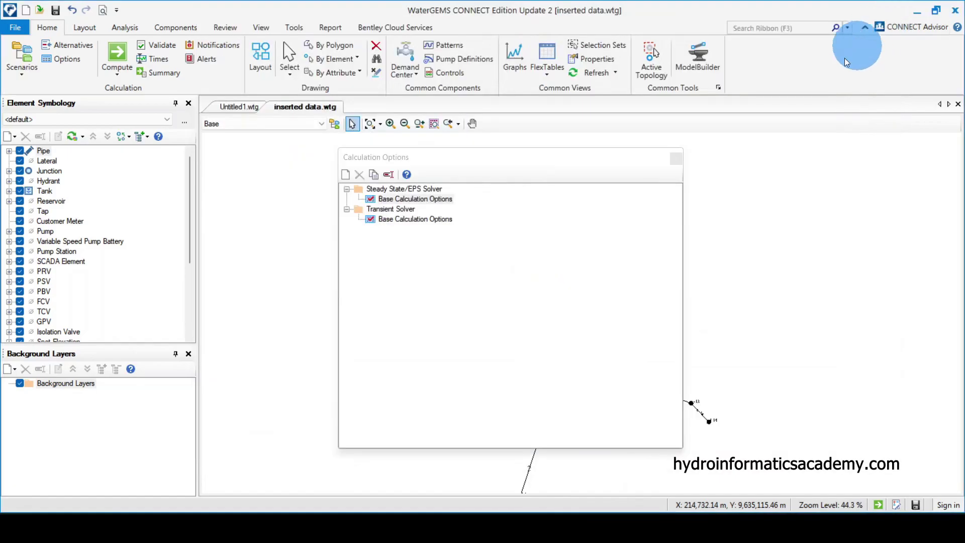
pyautogui.click(674, 160)
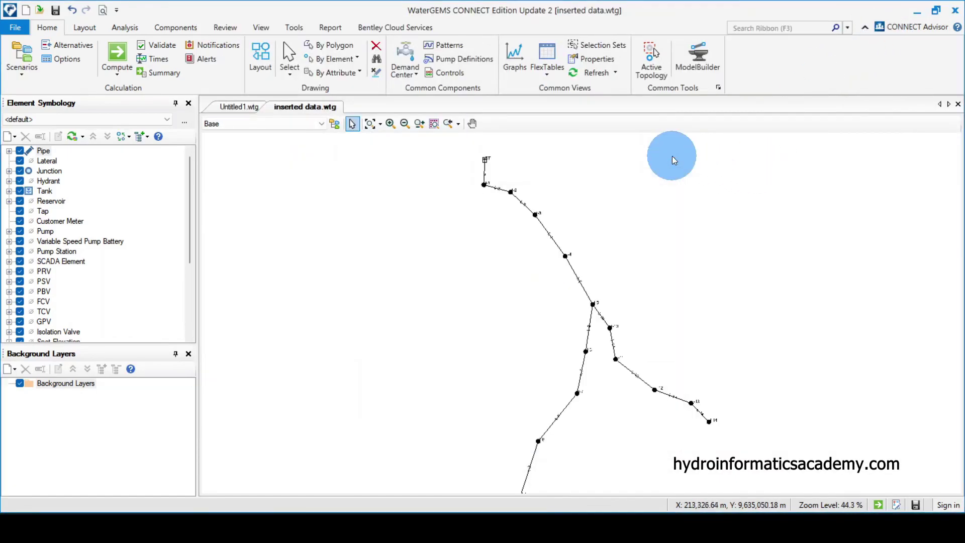
# Review the units, display precision and format of the model's quantities in the program options, and leave without changes.
pyautogui.click(294, 28)
pyautogui.click(354, 87)
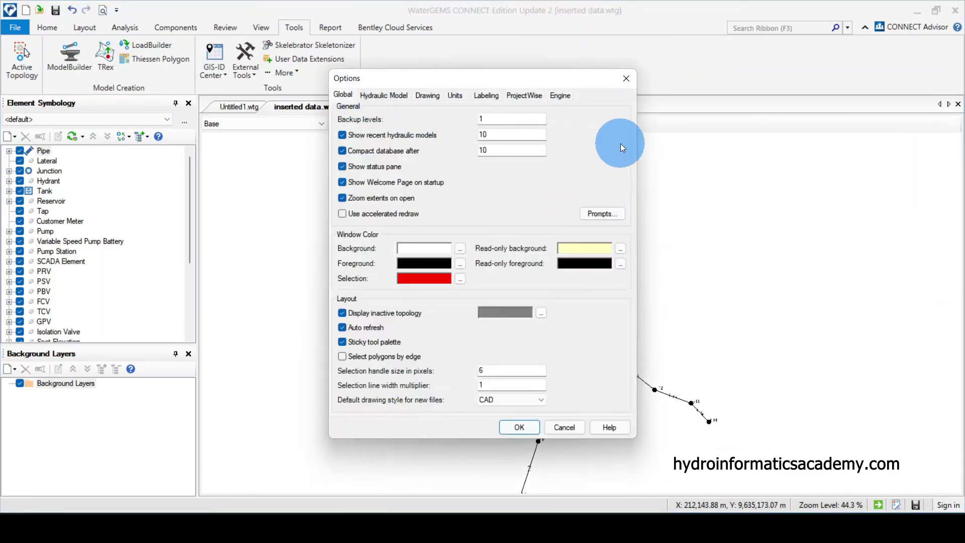
pyautogui.click(456, 95)
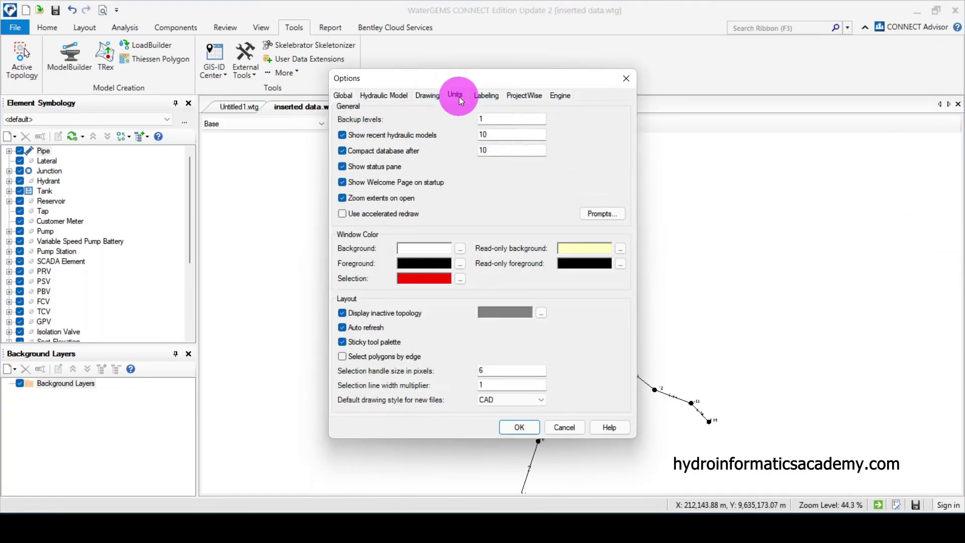
pyautogui.scroll(-20, 417, 214)
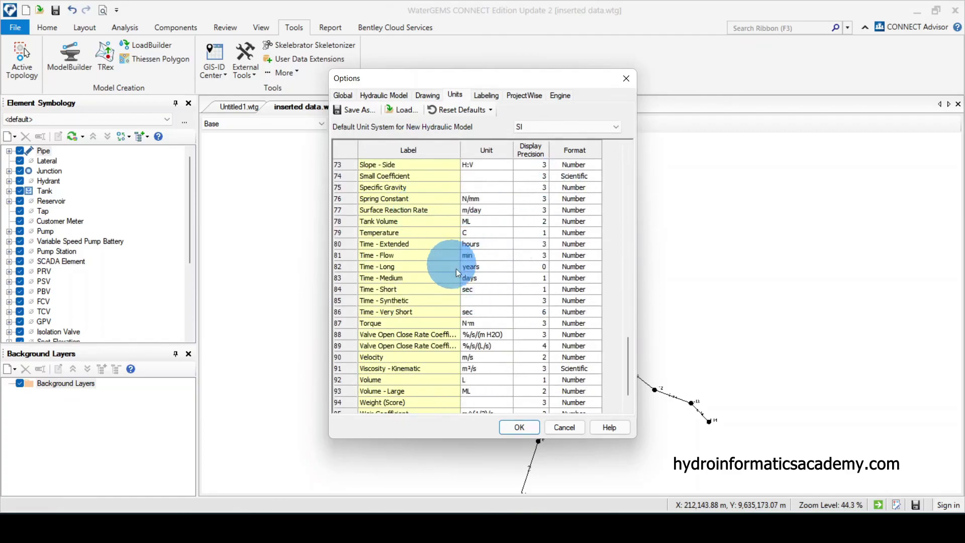
pyautogui.scroll(7, 437, 251)
pyautogui.scroll(17, 435, 250)
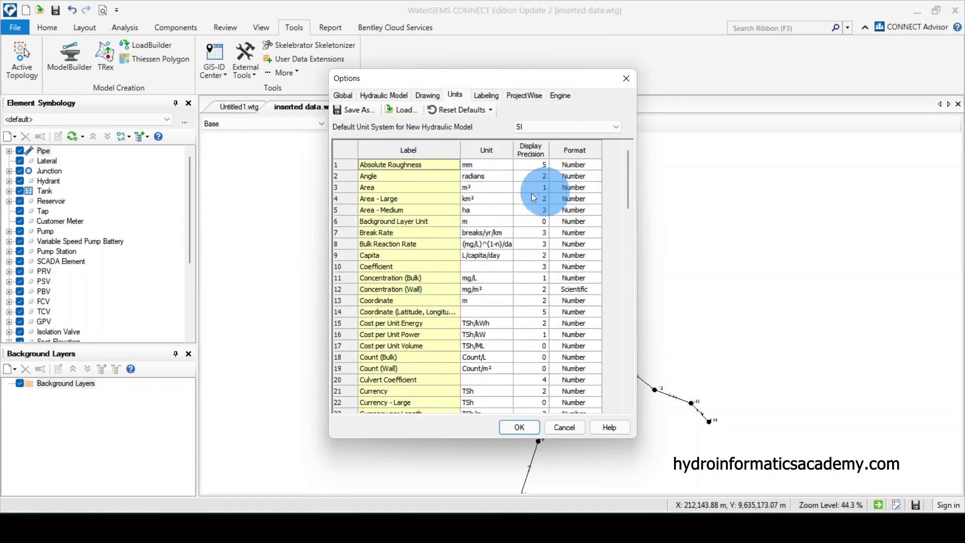
pyautogui.click(566, 428)
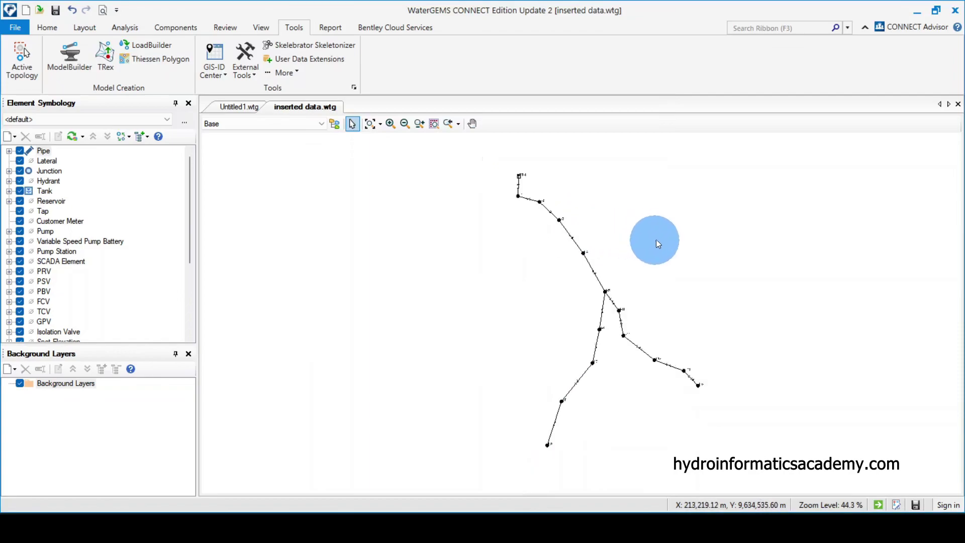
pyautogui.scroll(5, 536, 191)
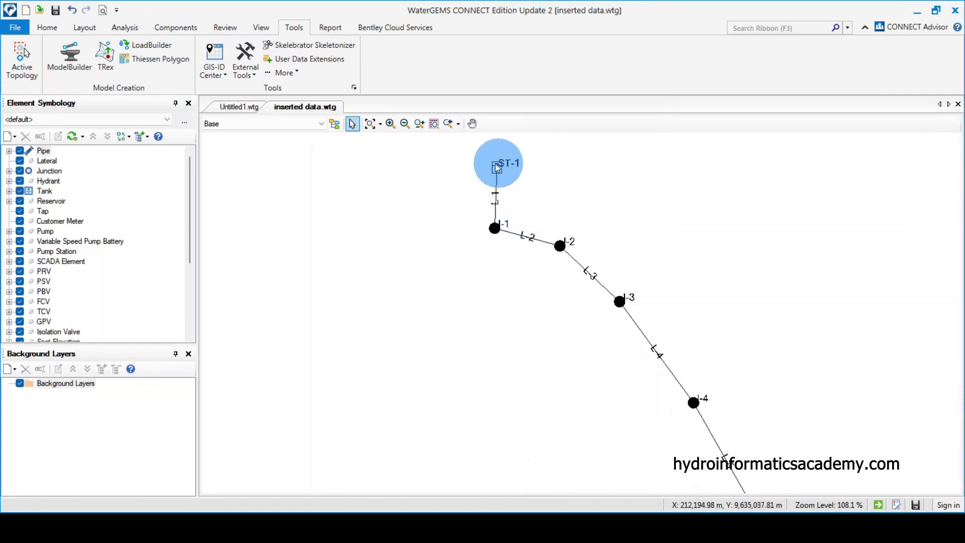
pyautogui.scroll(-4, 433, 219)
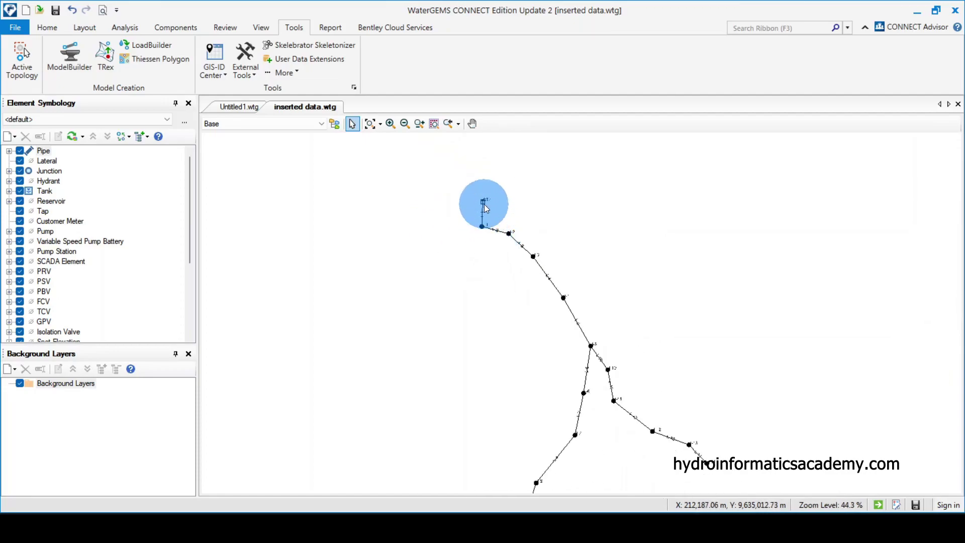
pyautogui.scroll(3, 484, 204)
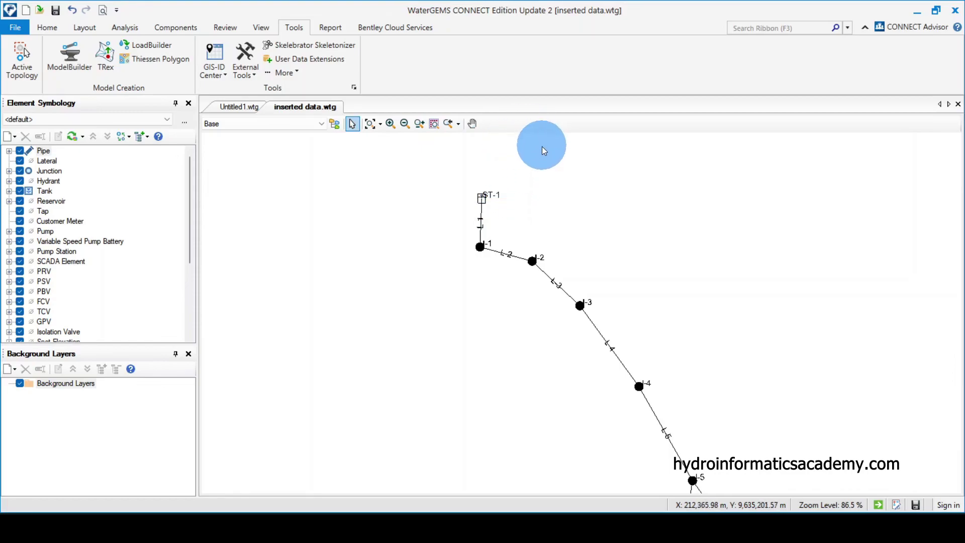
pyautogui.scroll(-2, 542, 148)
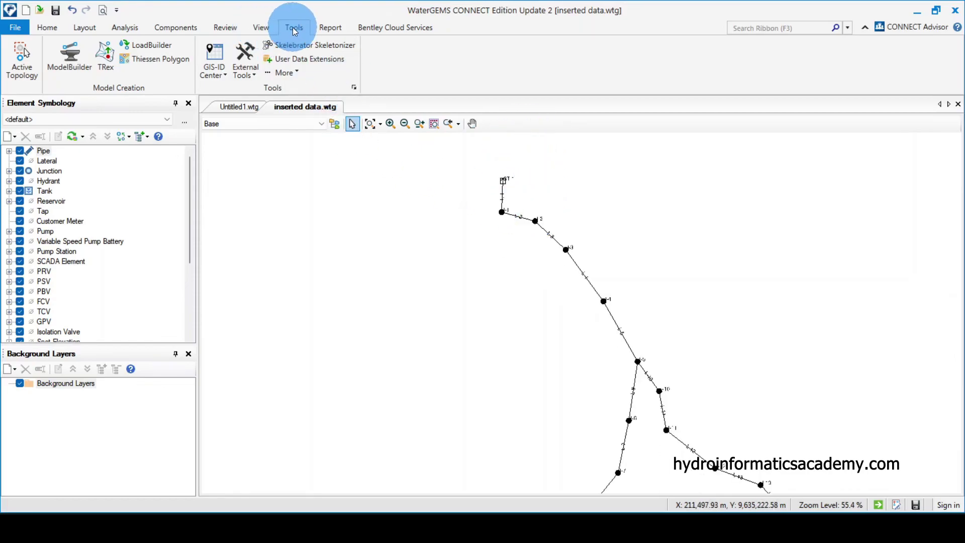
# Set the symbol size multiplier to 25 in the model's drawing options and apply it.
pyautogui.click(355, 88)
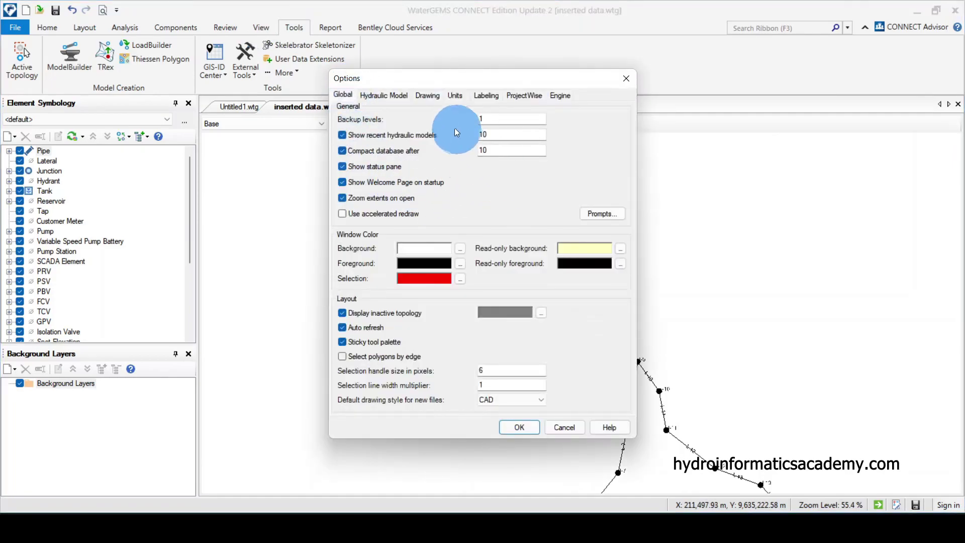
pyautogui.click(427, 95)
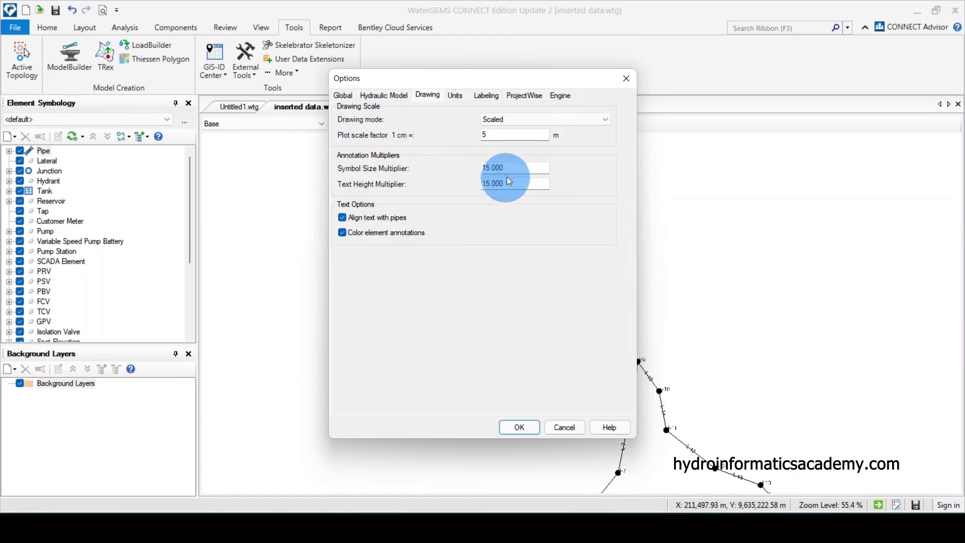
pyautogui.moveTo(484, 74)
pyautogui.mouseDown()
pyautogui.moveTo(212, 82)
pyautogui.moveTo(253, 73)
pyautogui.mouseUp()
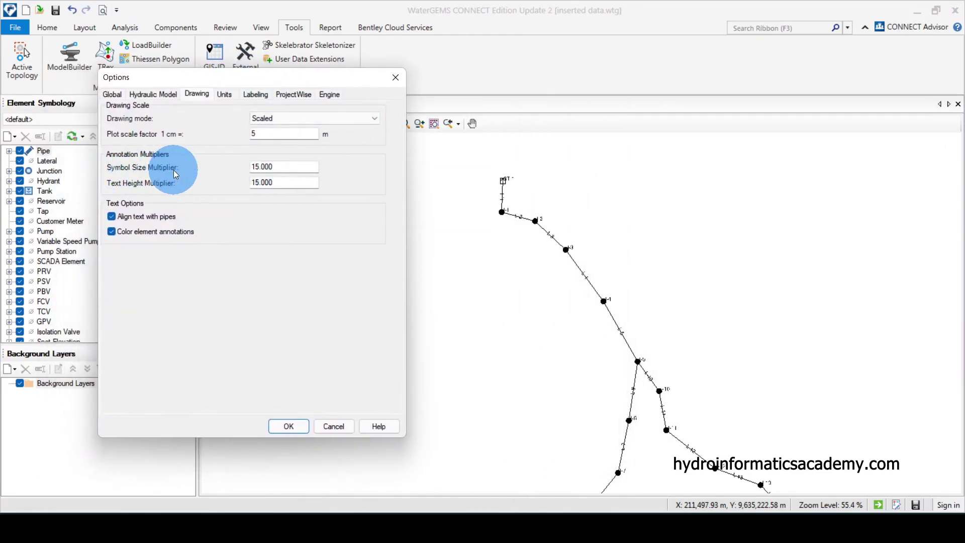
pyautogui.doubleClick(283, 165)
pyautogui.write('25')
pyautogui.click(292, 427)
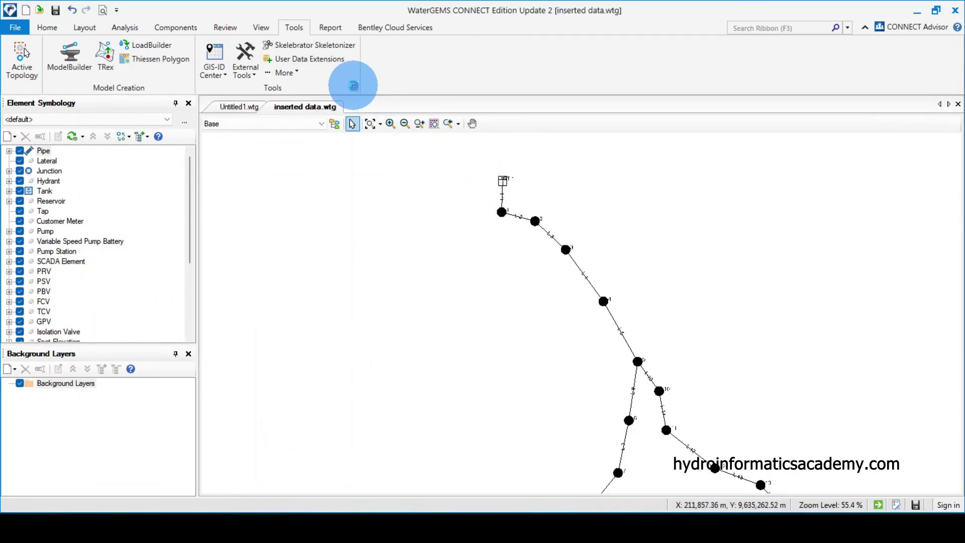
# Set the text height multiplier to 20 in the drawing options and apply it.
pyautogui.click(354, 86)
pyautogui.moveTo(485, 75); pyautogui.dragTo(186, 75)
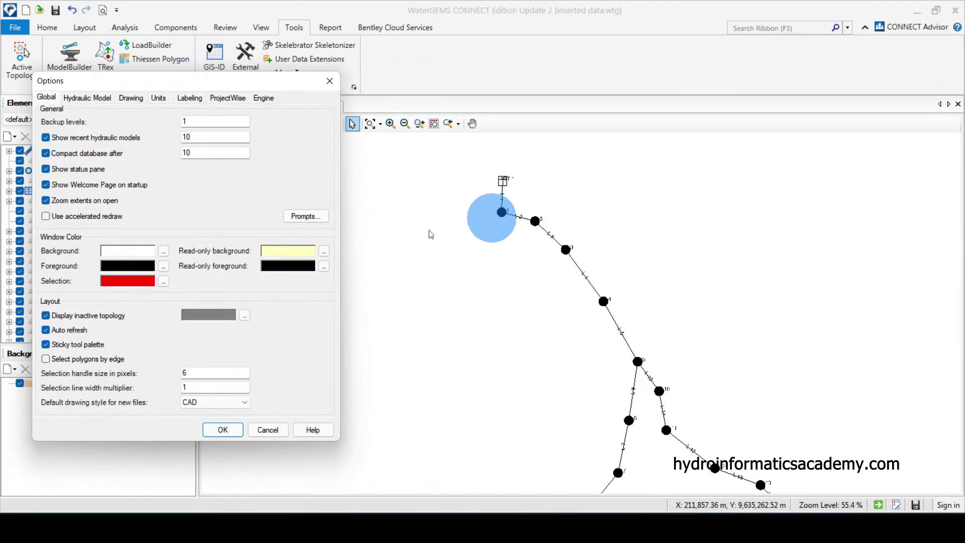
pyautogui.click(158, 98)
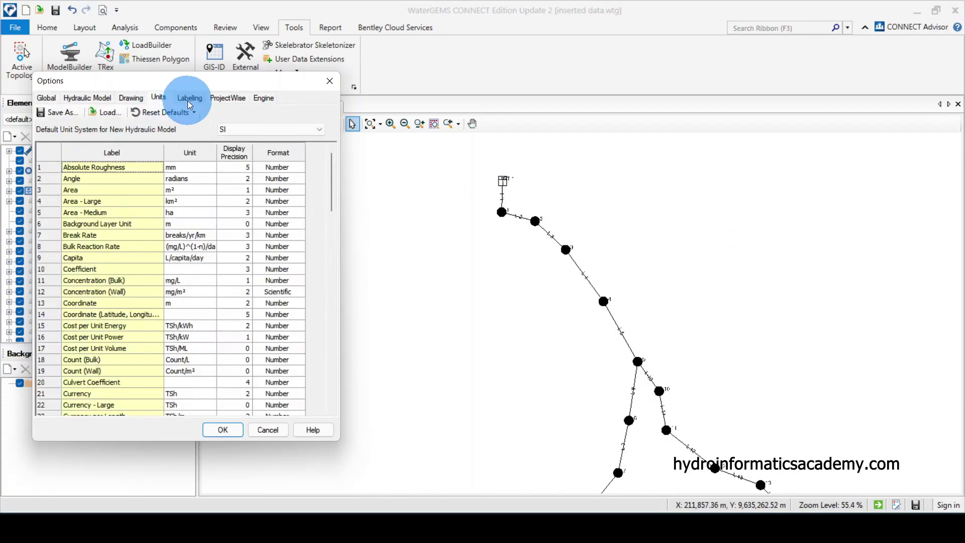
pyautogui.click(129, 98)
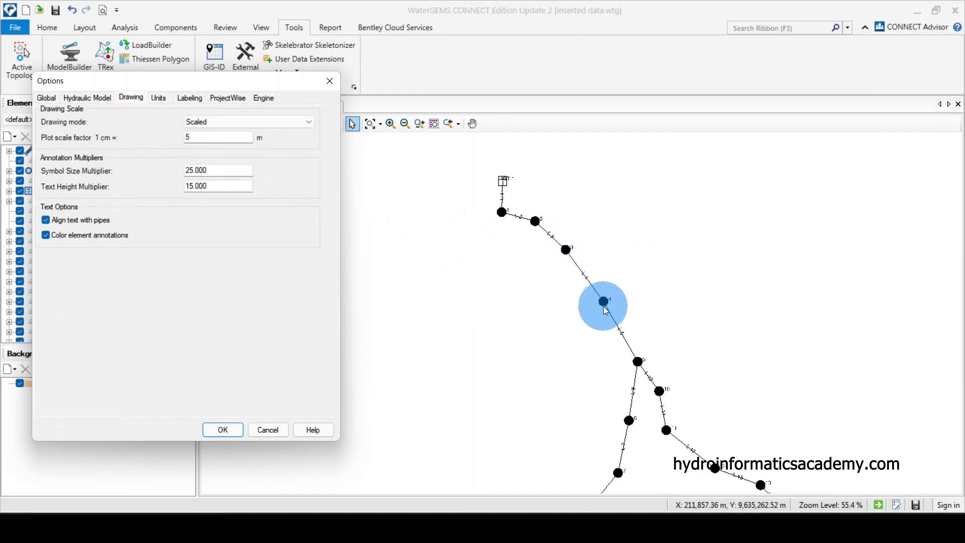
pyautogui.doubleClick(199, 187)
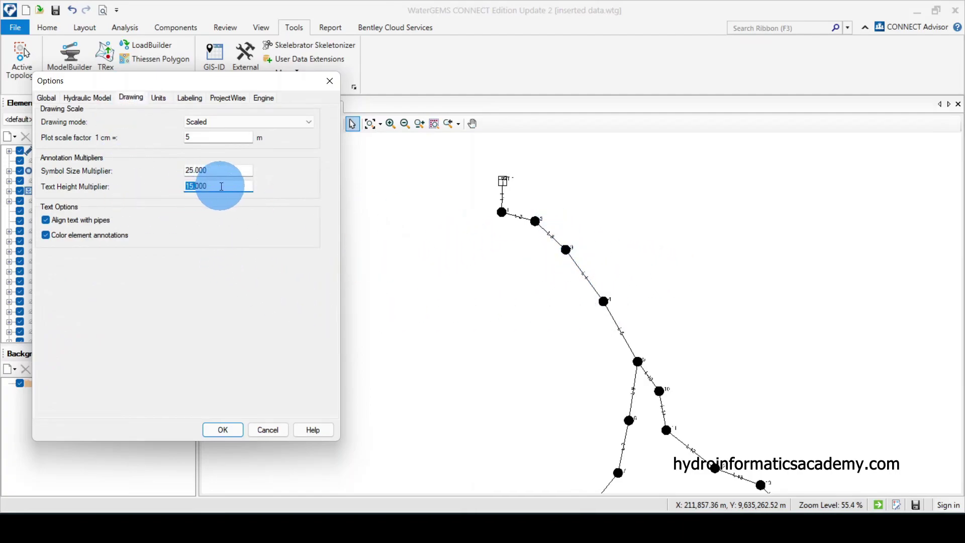
pyautogui.write('20000')
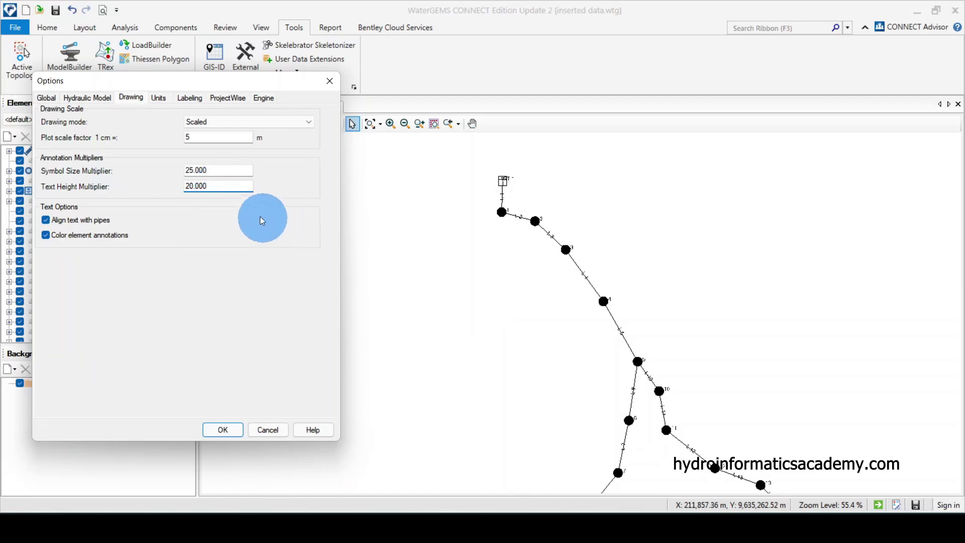
pyautogui.moveTo(226, 186); pyautogui.dragTo(90, 186)
pyautogui.click(223, 431)
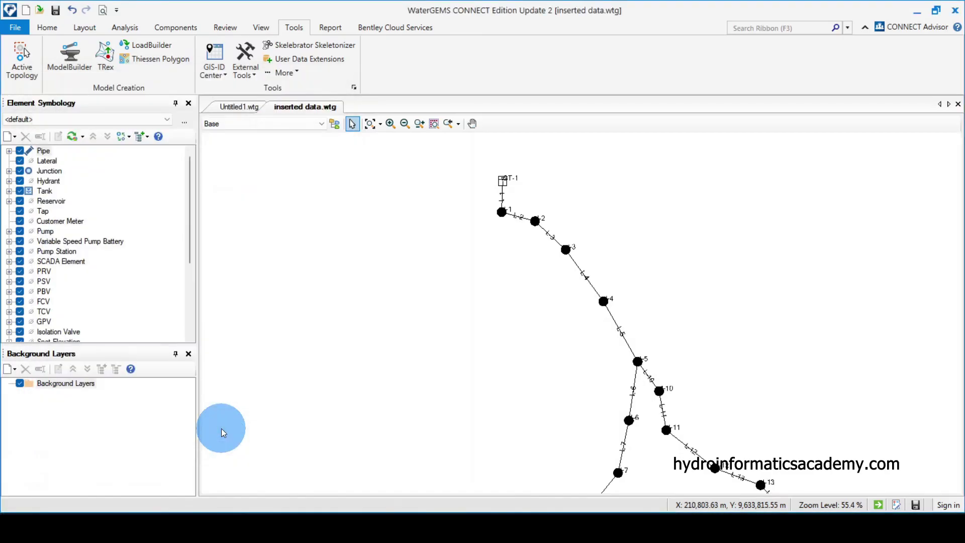
# Set the text height multiplier to 25 in the drawing options and apply it.
pyautogui.click(354, 87)
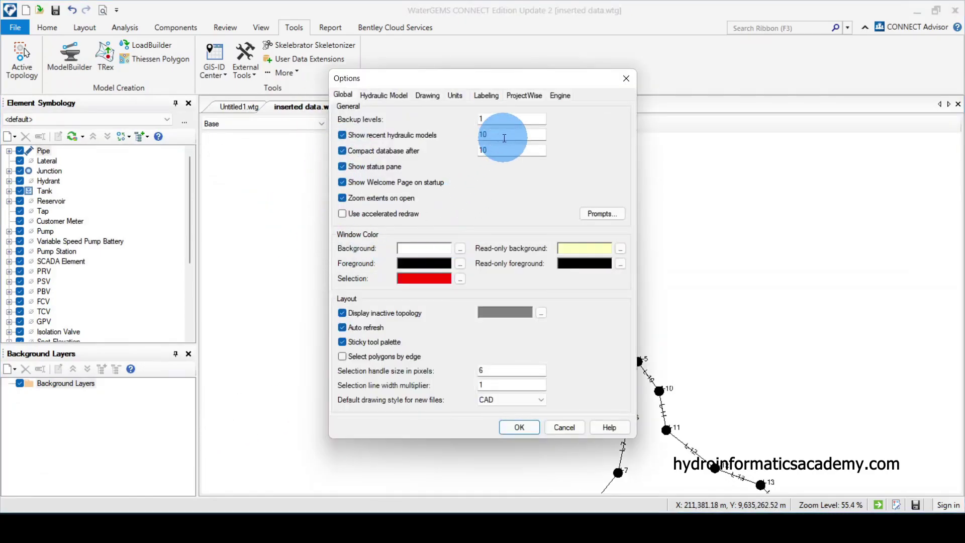
pyautogui.click(455, 100)
pyautogui.click(426, 98)
pyautogui.doubleClick(508, 183)
pyautogui.write('25')
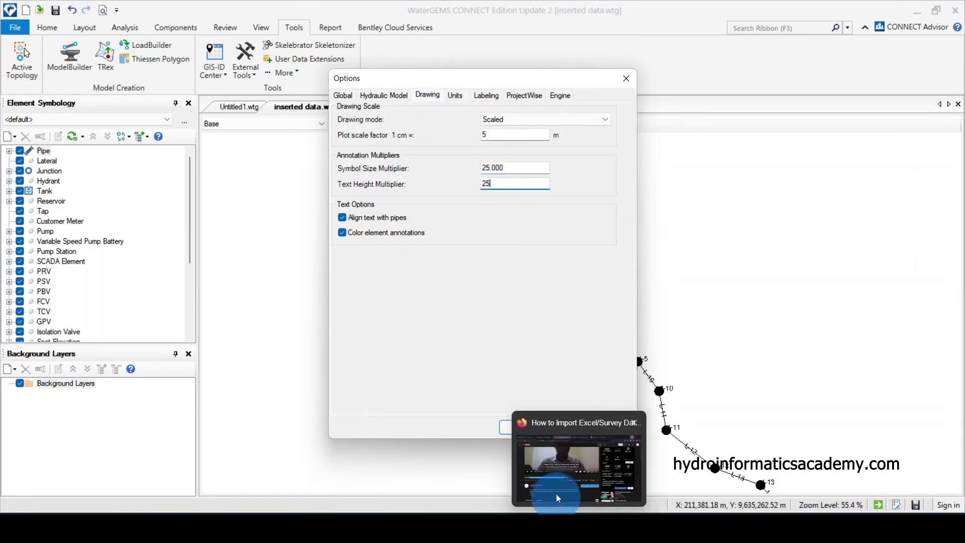
pyautogui.click(519, 427)
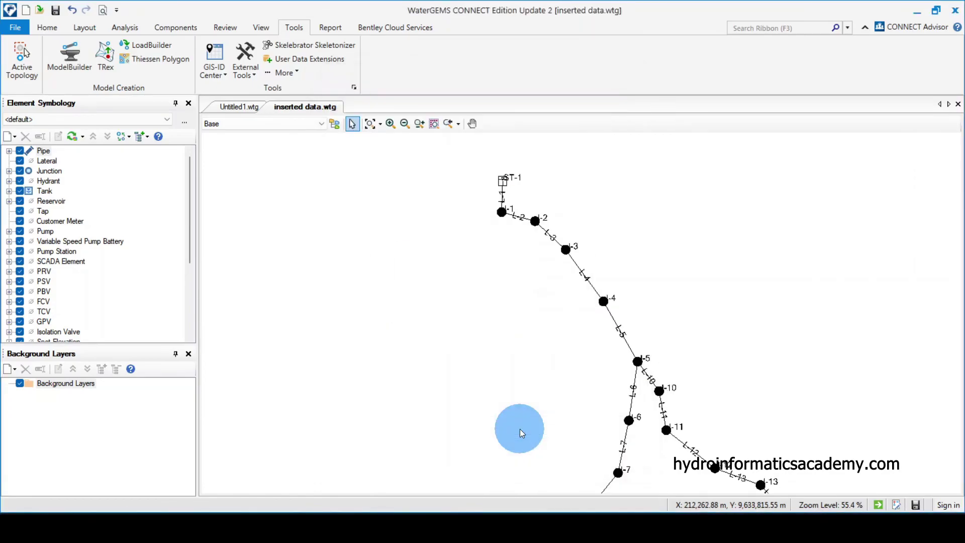
# Turn off the alignment of text with pipes in the drawing options and apply the change.
pyautogui.scroll(-2, 577, 209)
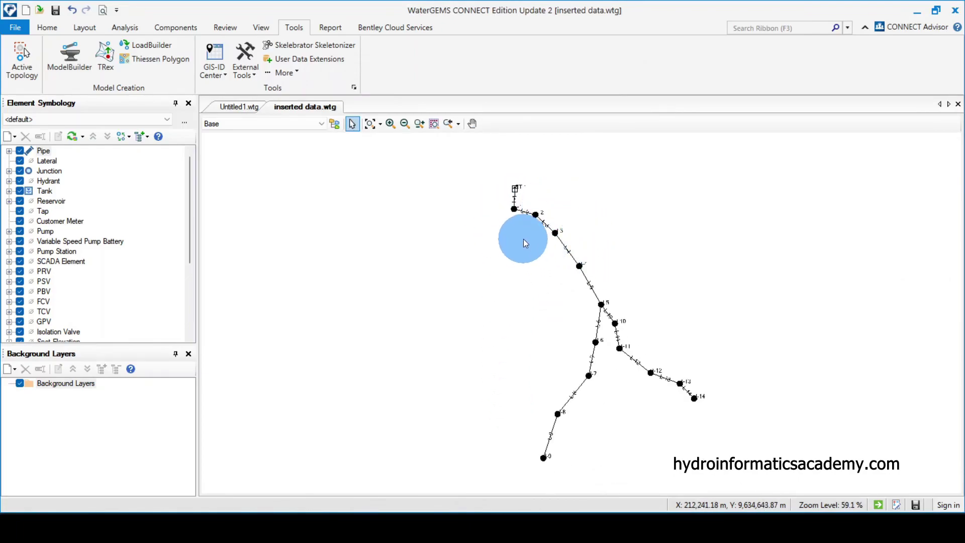
pyautogui.scroll(2, 524, 238)
pyautogui.scroll(-1, 523, 238)
pyautogui.scroll(2, 545, 287)
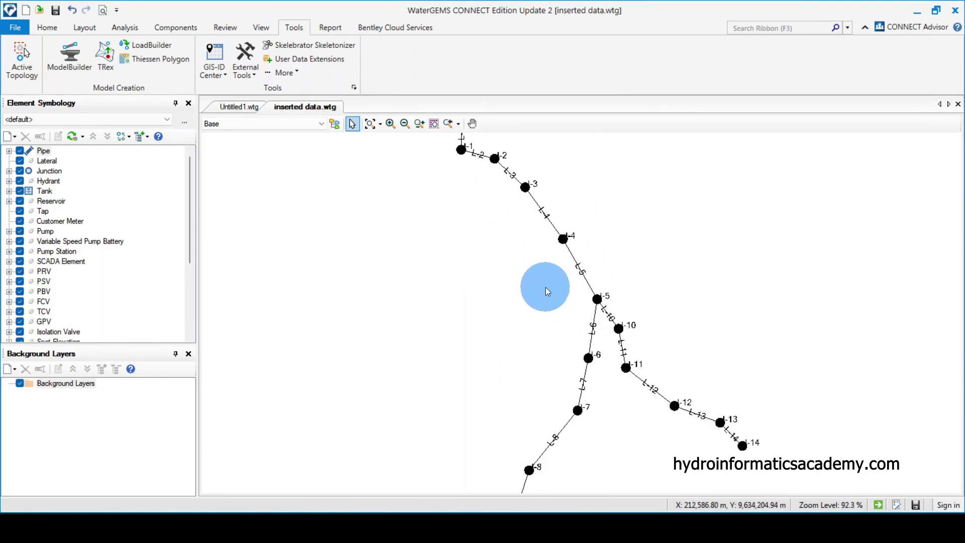
pyautogui.scroll(2, 539, 207)
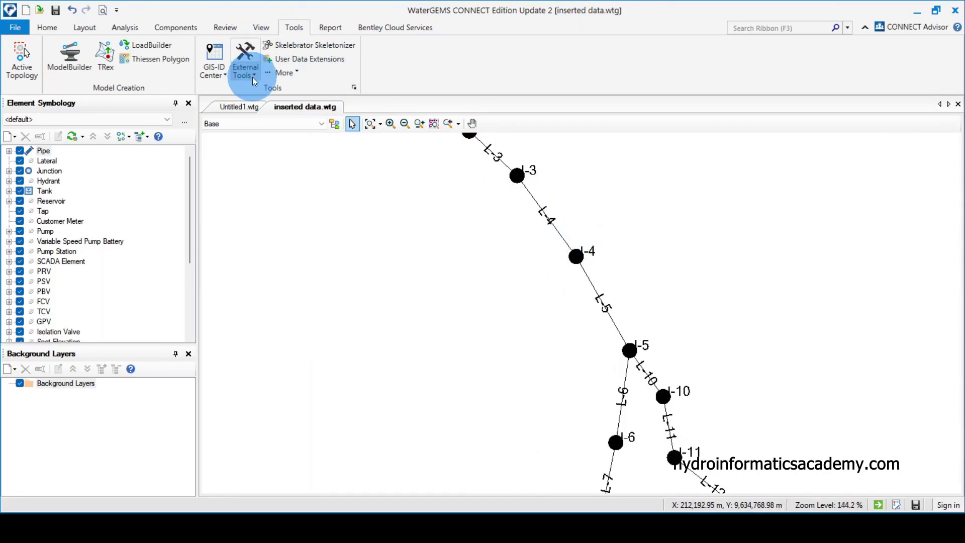
pyautogui.click(354, 87)
pyautogui.click(428, 96)
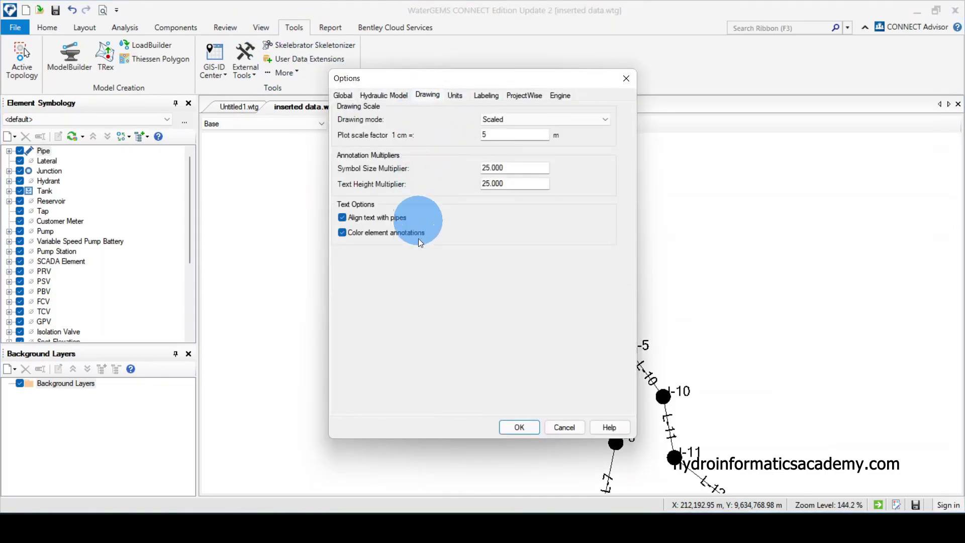
pyautogui.click(344, 217)
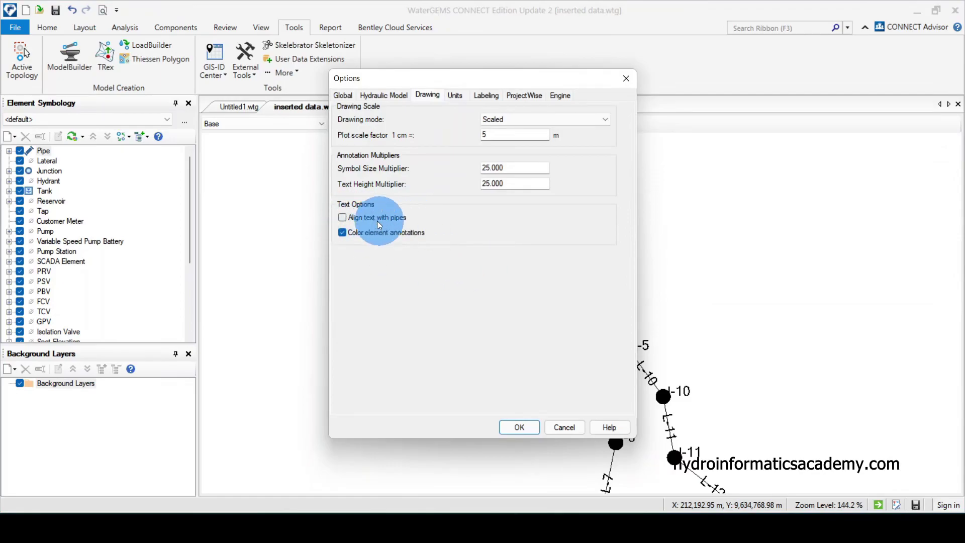
pyautogui.click(523, 427)
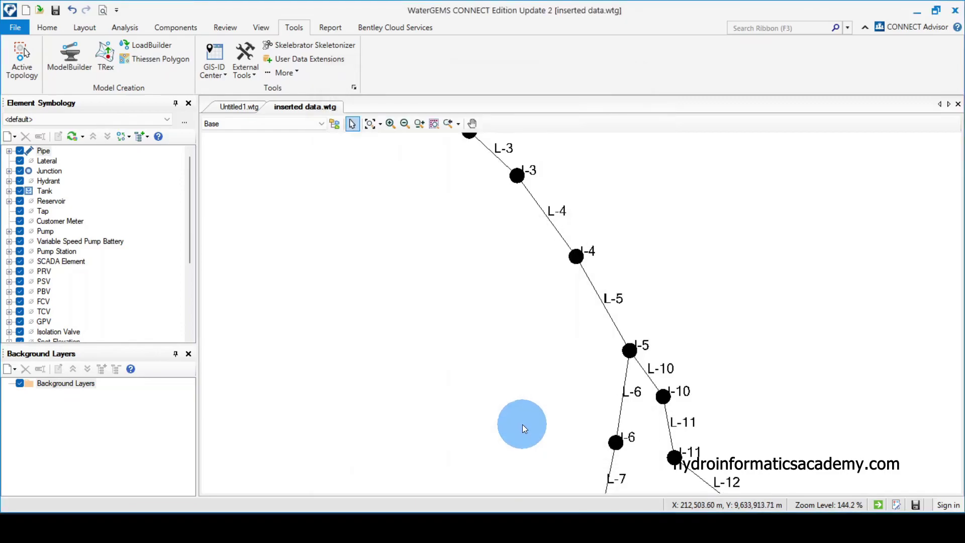
# Inspect the pipe and junction labels and symbols along the network, from the storage tank to the branch ends.
pyautogui.scroll(-2, 572, 349)
pyautogui.scroll(2, 520, 206)
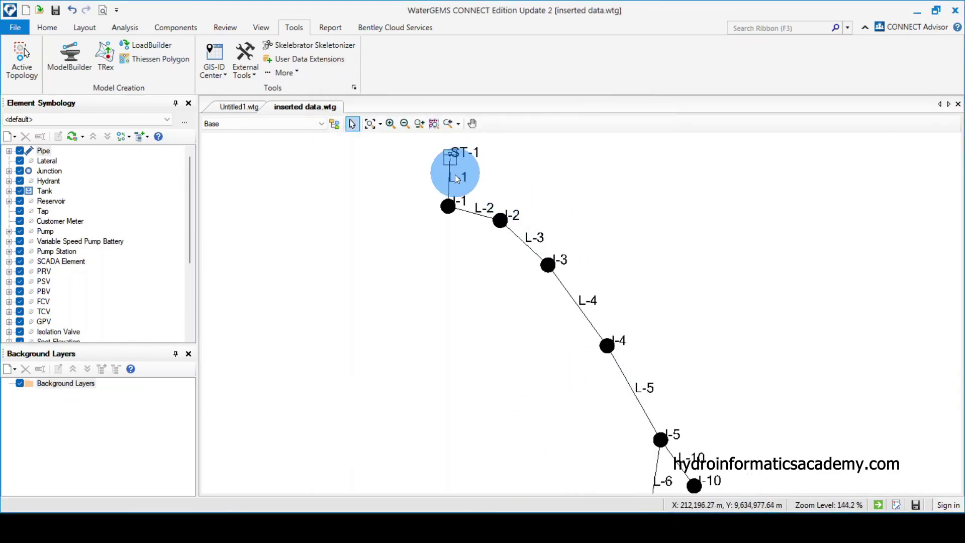
pyautogui.scroll(2, 490, 203)
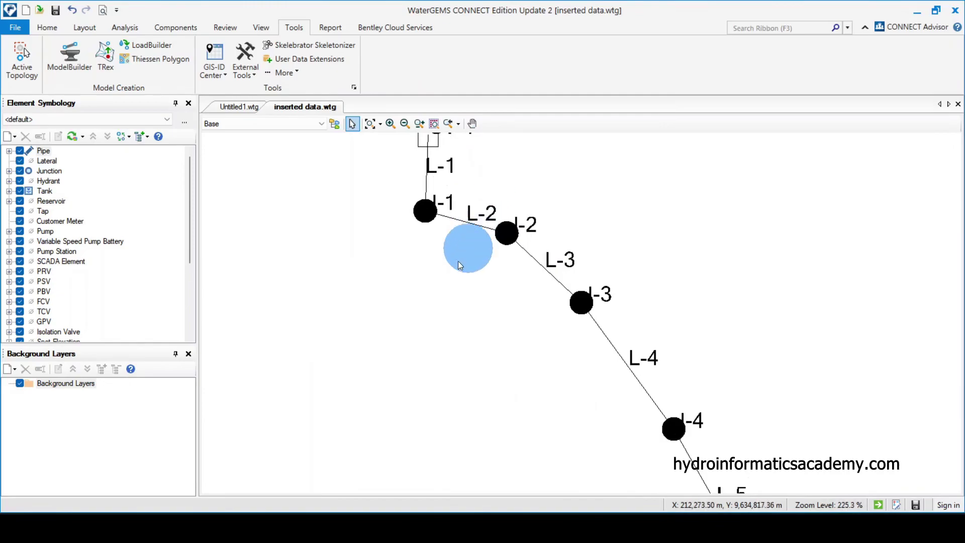
pyautogui.scroll(-1, 424, 239)
pyautogui.scroll(-1, 602, 199)
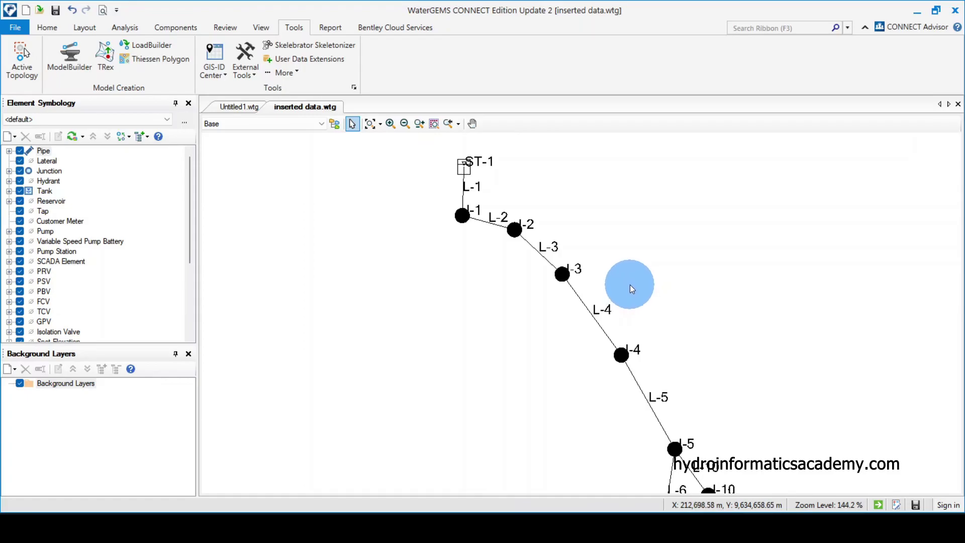
pyautogui.scroll(-1, 587, 172)
pyautogui.scroll(-1, 596, 183)
pyautogui.scroll(-2, 625, 309)
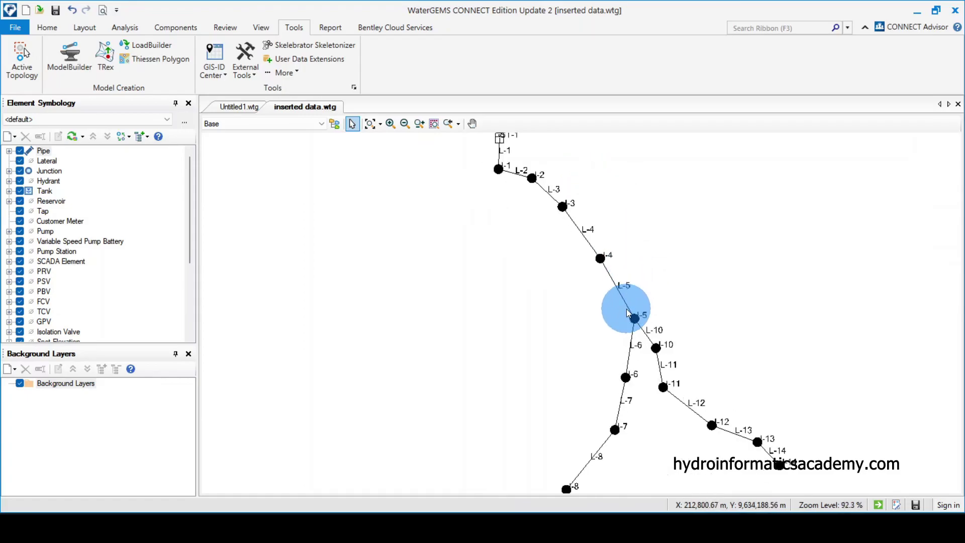
# Open the pipe FlexTable of the model.
pyautogui.click(47, 27)
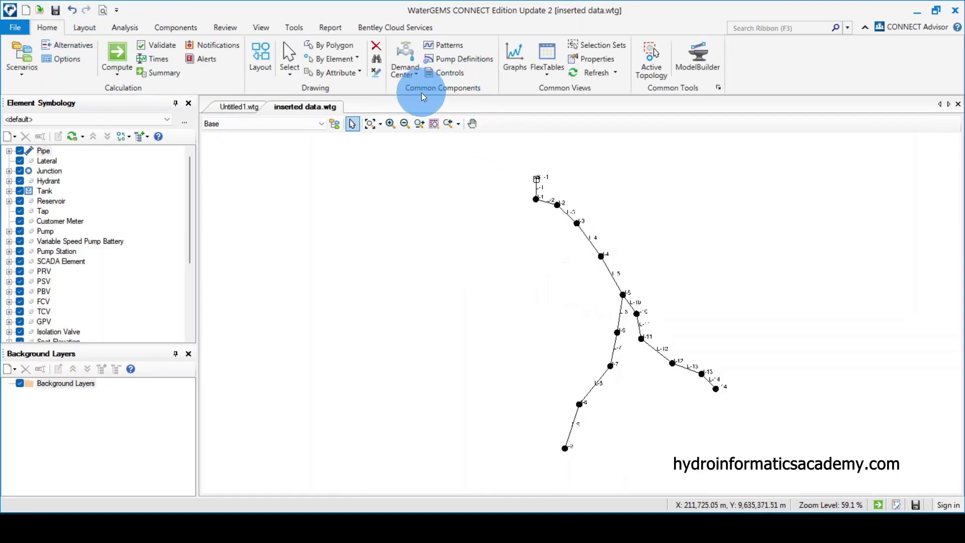
pyautogui.click(553, 75)
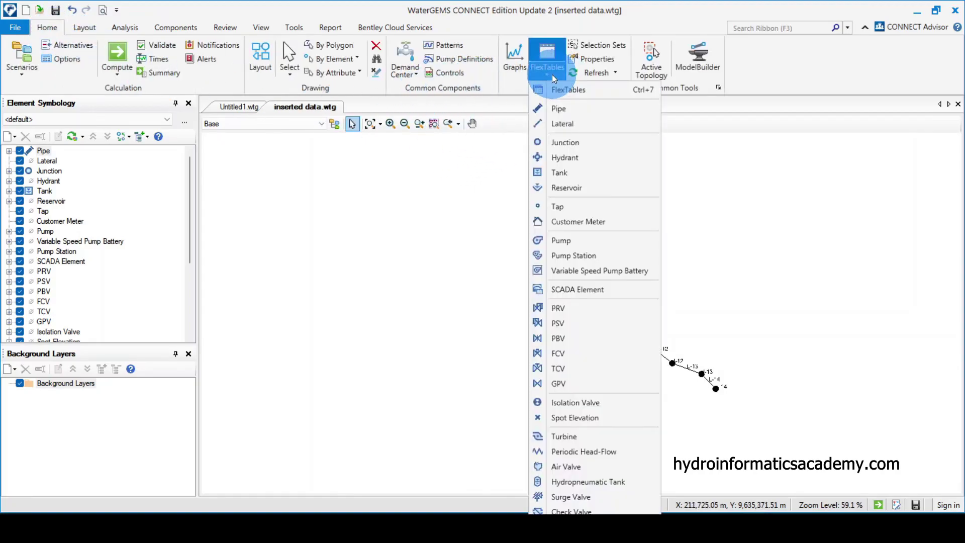
pyautogui.click(559, 110)
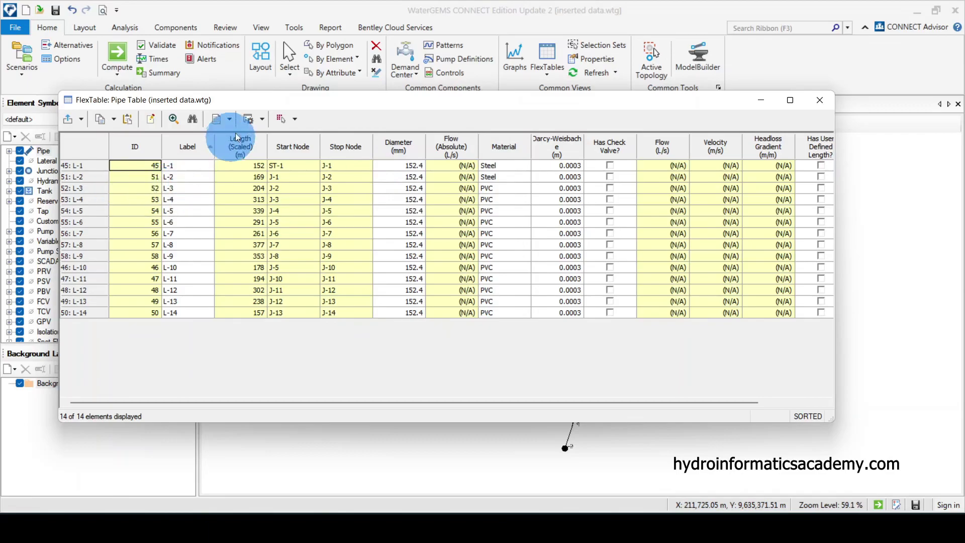
# Compare the pipe table's labels, lengths and start and stop nodes with the network drawing, keeping both in view.
pyautogui.moveTo(260, 98); pyautogui.dragTo(836, 156)
pyautogui.scroll(3, 549, 237)
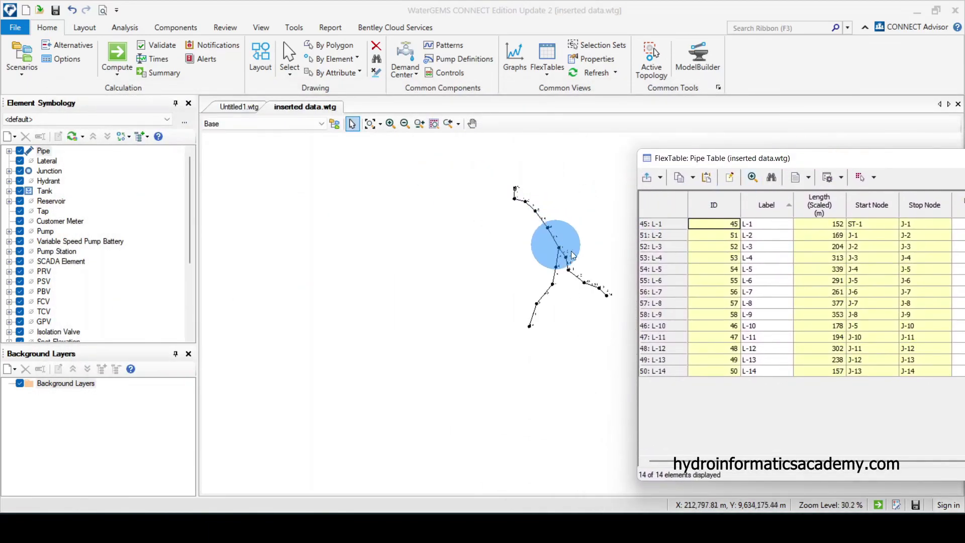
pyautogui.scroll(-2, 476, 195)
pyautogui.scroll(2, 443, 140)
pyautogui.scroll(-2, 408, 231)
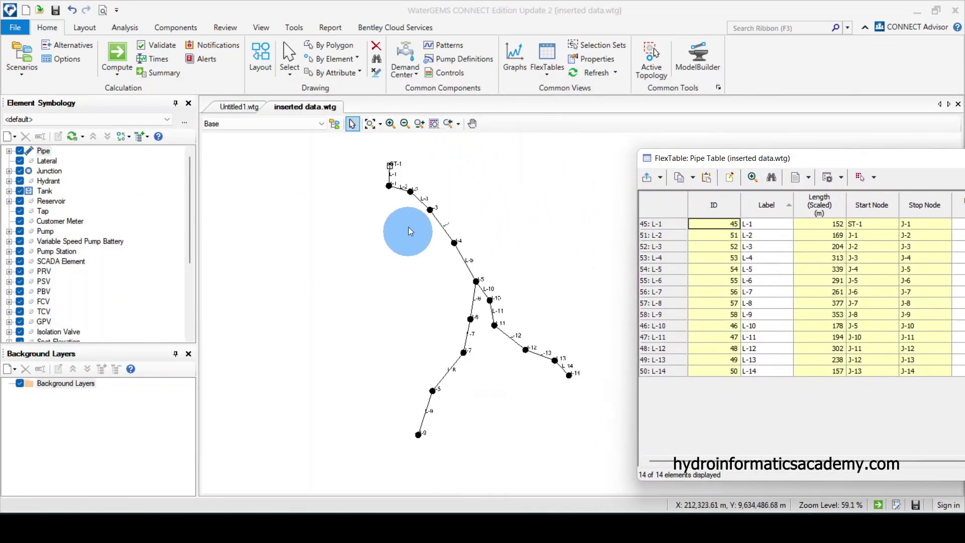
pyautogui.scroll(2, 411, 171)
pyautogui.scroll(1, 418, 205)
pyautogui.moveTo(825, 168); pyautogui.dragTo(765, 140)
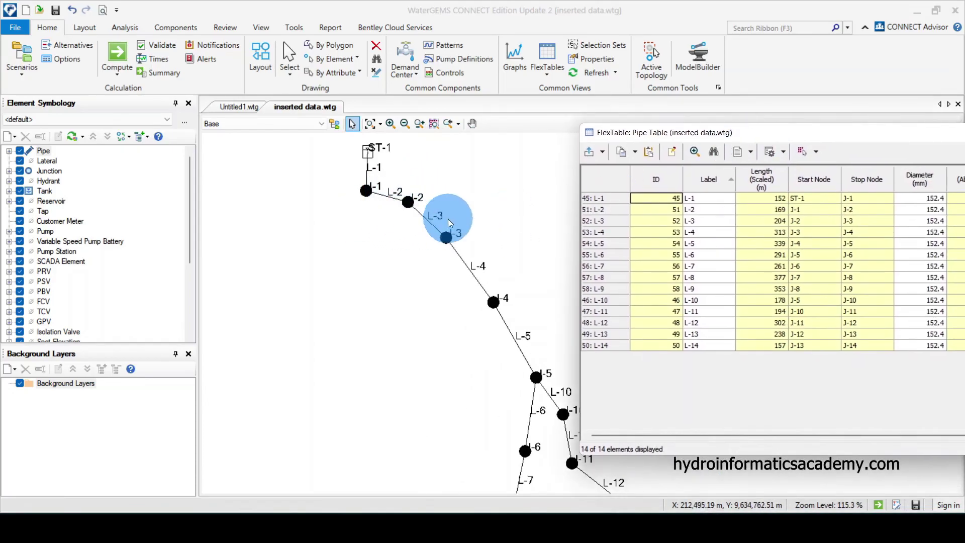
pyautogui.moveTo(757, 136); pyautogui.dragTo(412, 67)
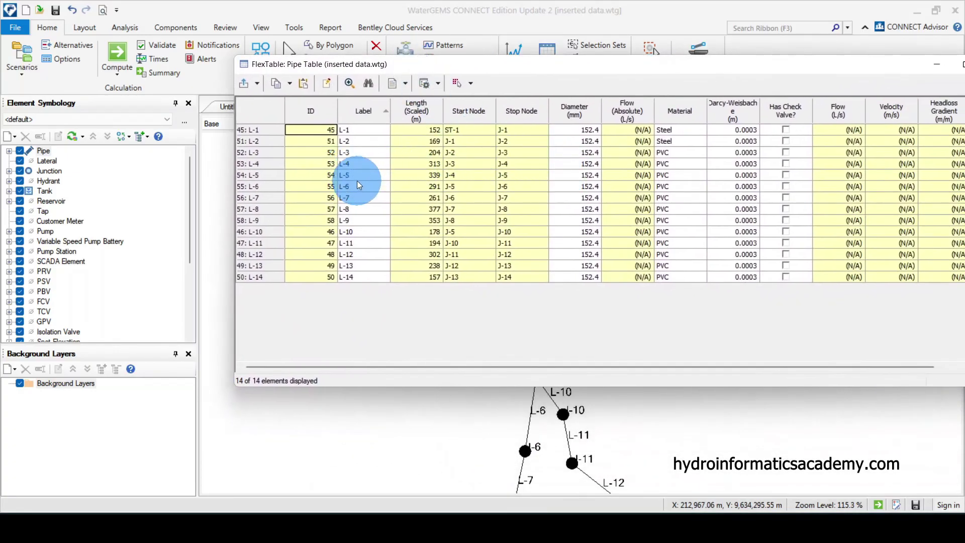
pyautogui.click(690, 173)
pyautogui.click(698, 173)
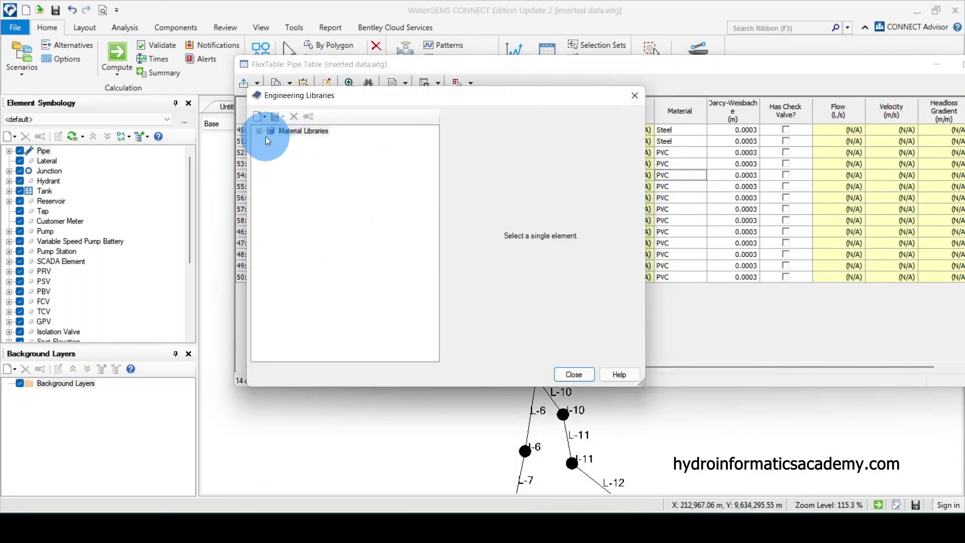
pyautogui.click(635, 95)
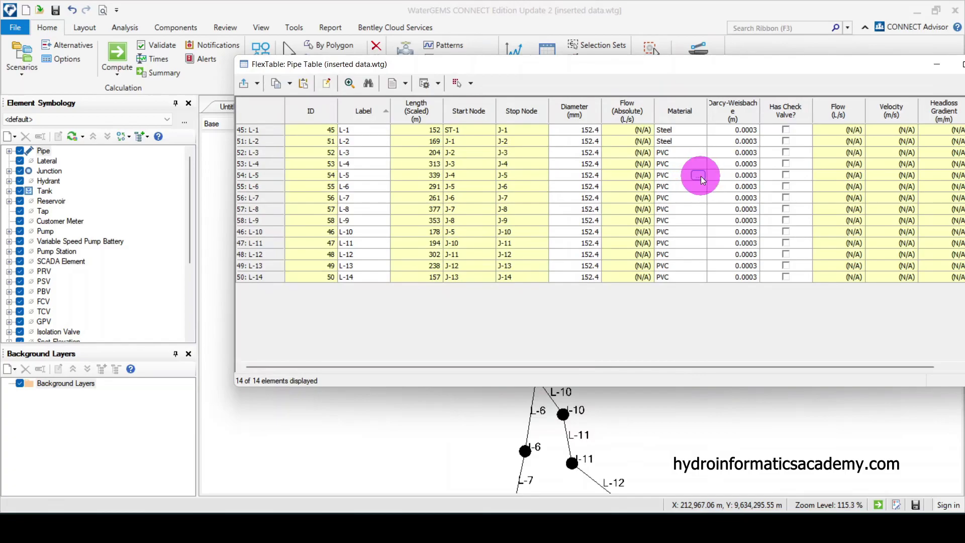
# Assign Ductile Iron from the material library as the material of pipe L-5.
pyautogui.click(699, 176)
pyautogui.click(257, 132)
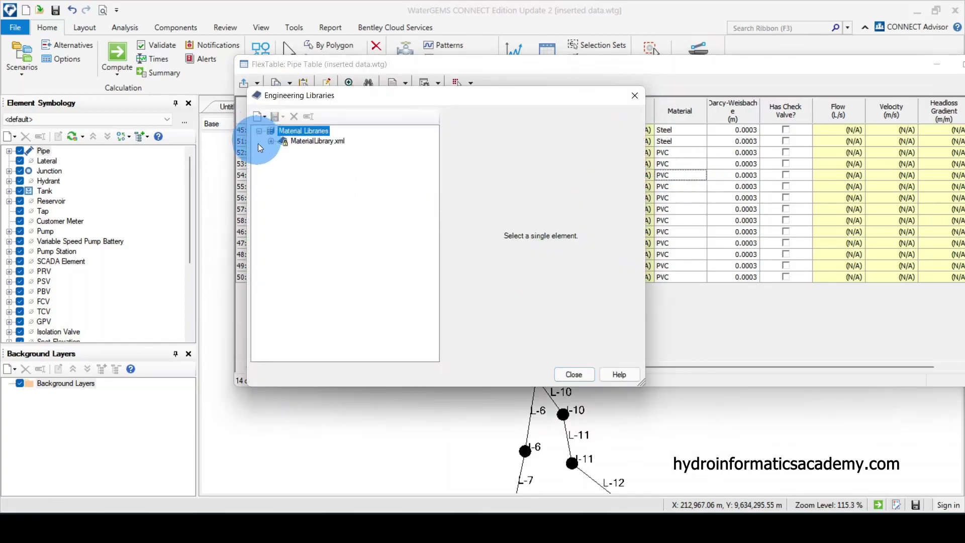
pyautogui.click(272, 141)
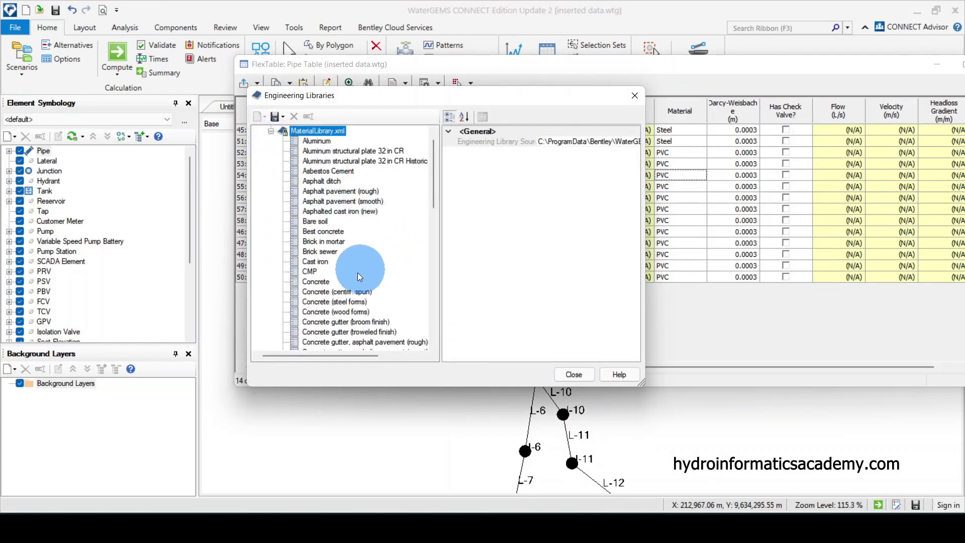
pyautogui.scroll(-2, 354, 276)
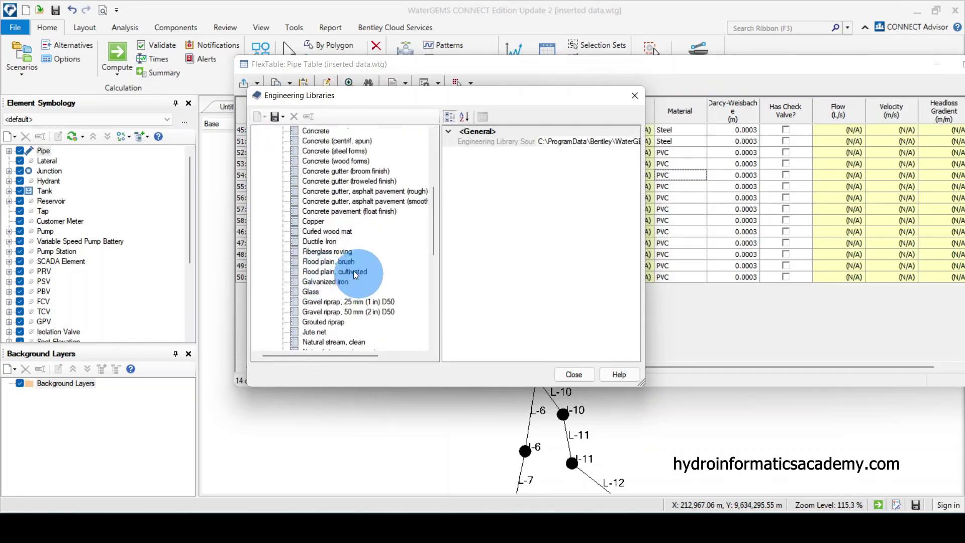
pyautogui.click(319, 242)
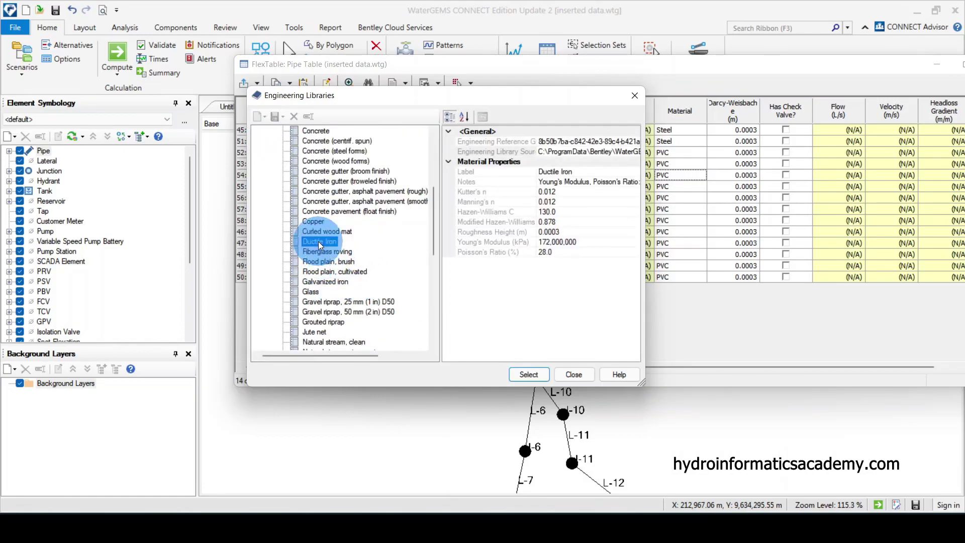
pyautogui.click(529, 375)
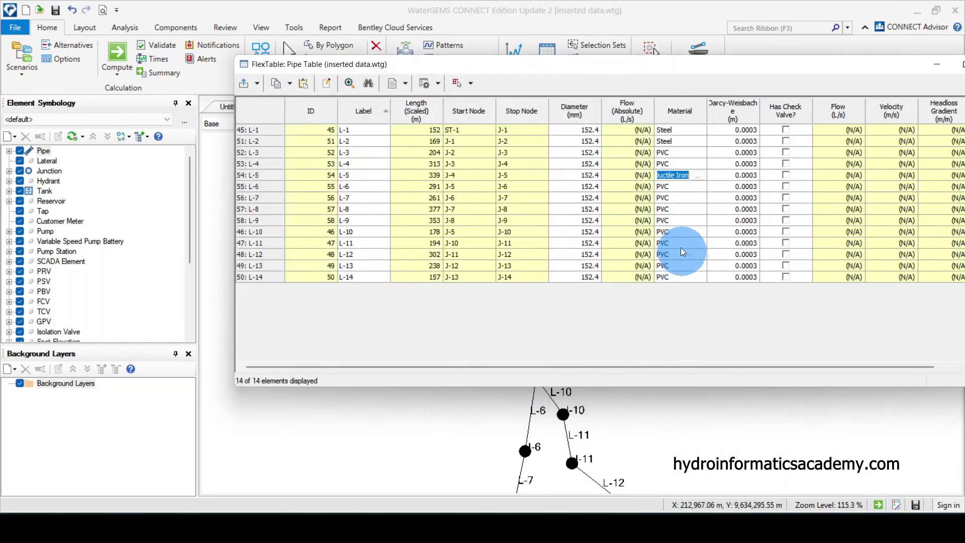
# Change the material of pipe L-4 to Ductile Iron from the material library.
pyautogui.click(698, 163)
pyautogui.click(698, 164)
pyautogui.scroll(-12, 327, 284)
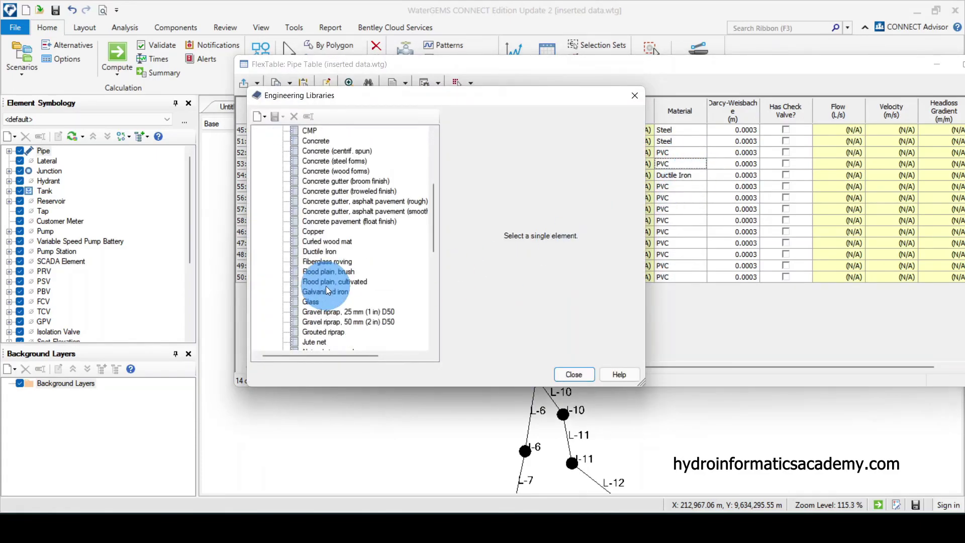
pyautogui.scroll(-3, 405, 311)
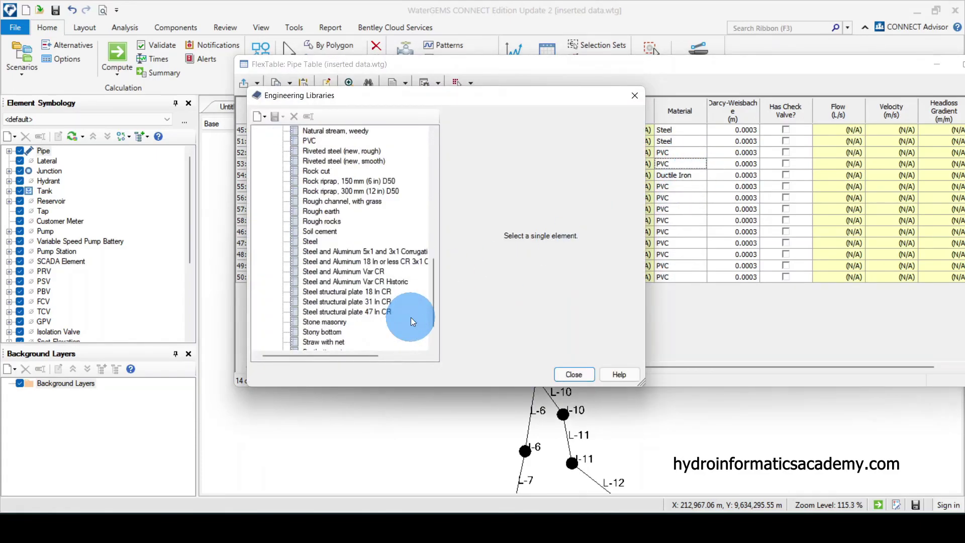
pyautogui.scroll(2, 411, 320)
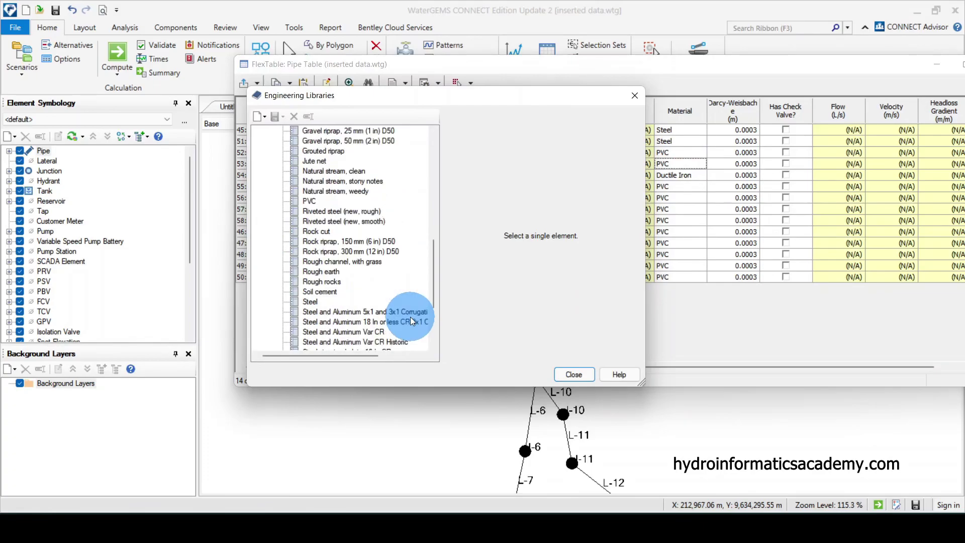
pyautogui.scroll(4, 411, 317)
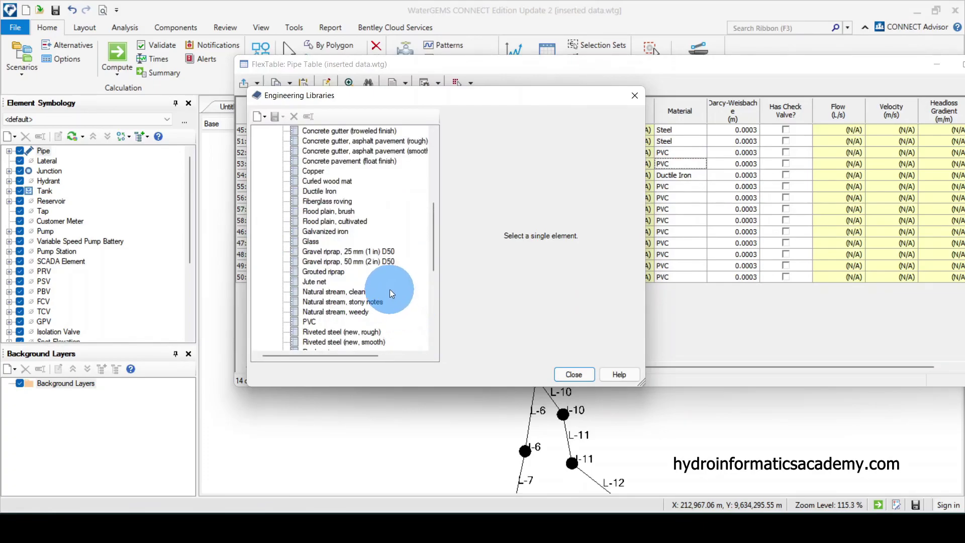
pyautogui.click(322, 191)
pyautogui.click(532, 375)
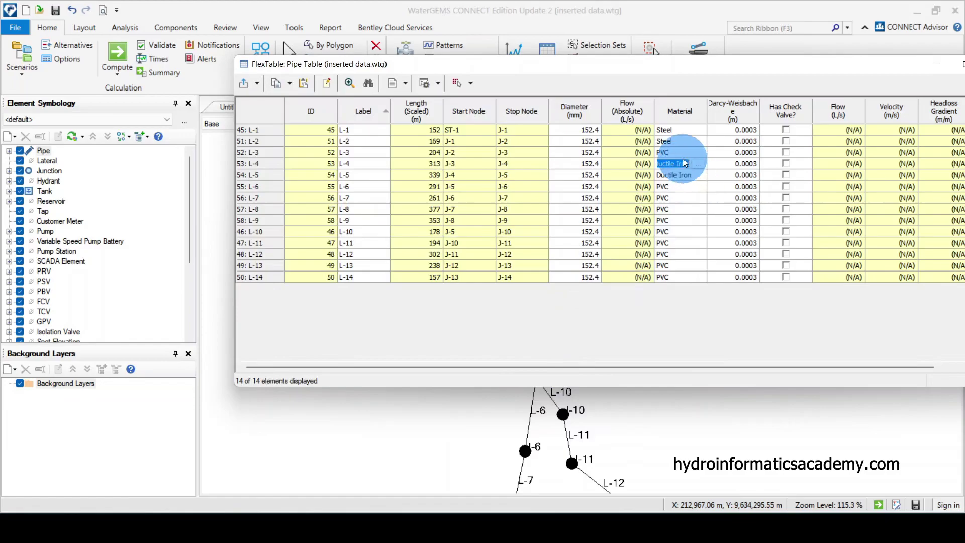
# Set the material of pipe L-3 to Steel from the material library.
pyautogui.click(698, 153)
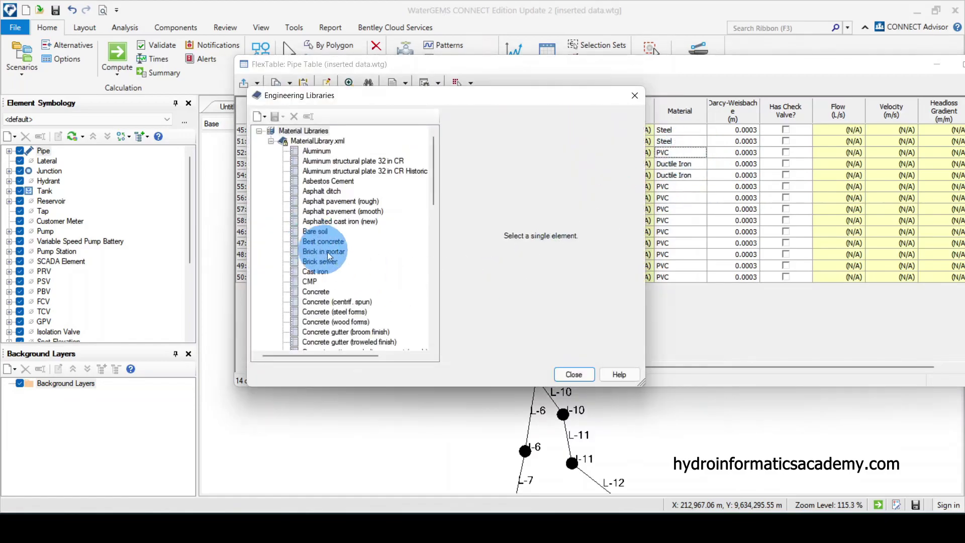
pyautogui.scroll(-15, 362, 283)
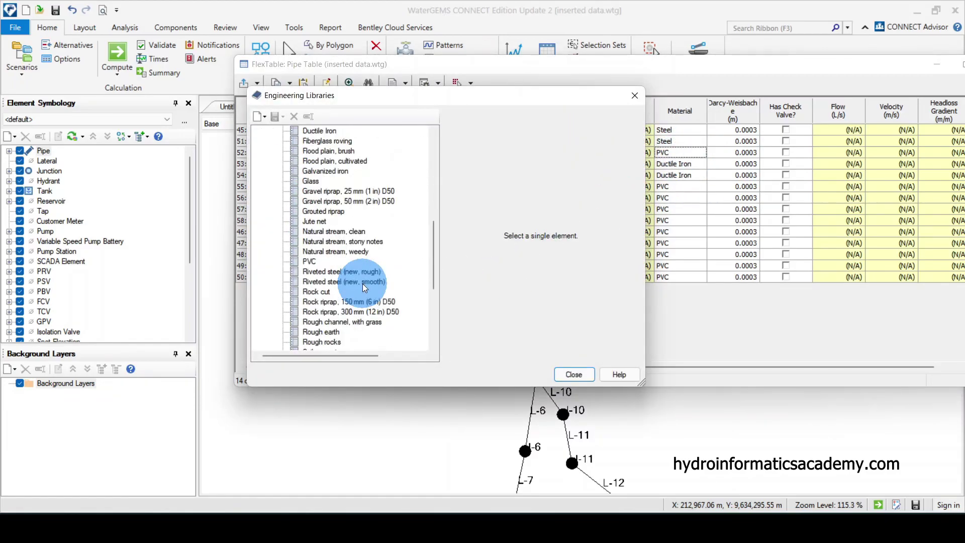
pyautogui.click(326, 302)
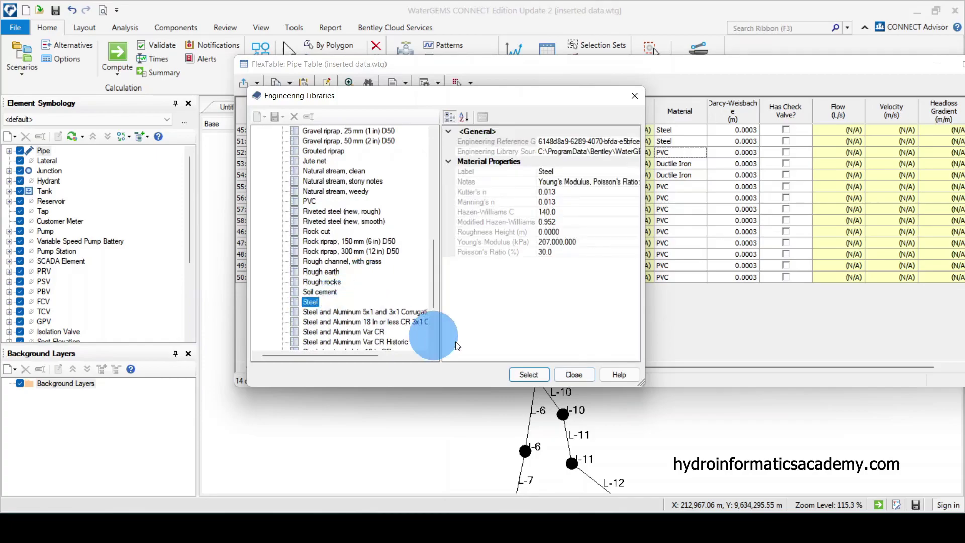
pyautogui.click(524, 376)
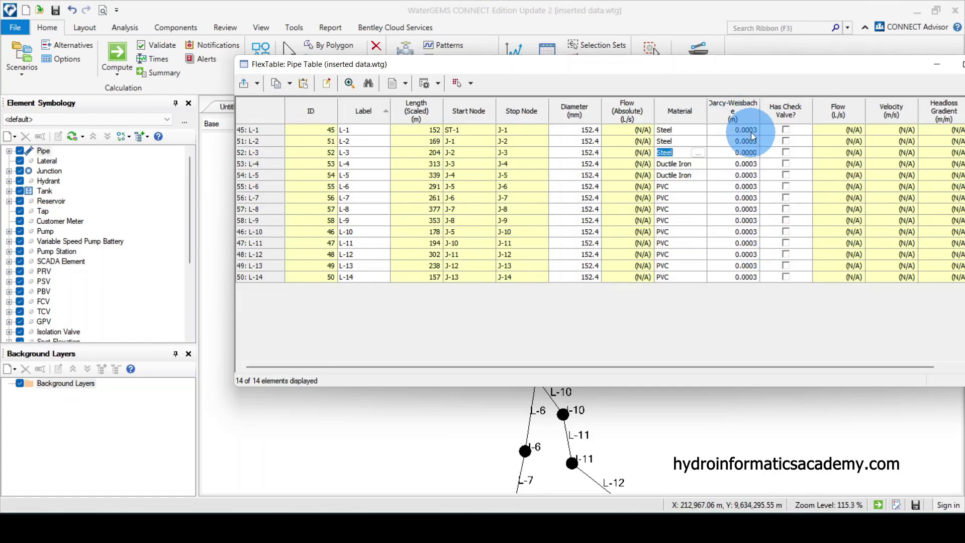
# Set the display precision of the Darcy-Weisbach roughness column to 6 decimal places.
pyautogui.click(735, 106)
pyautogui.rightClick(740, 105)
pyautogui.click(756, 158)
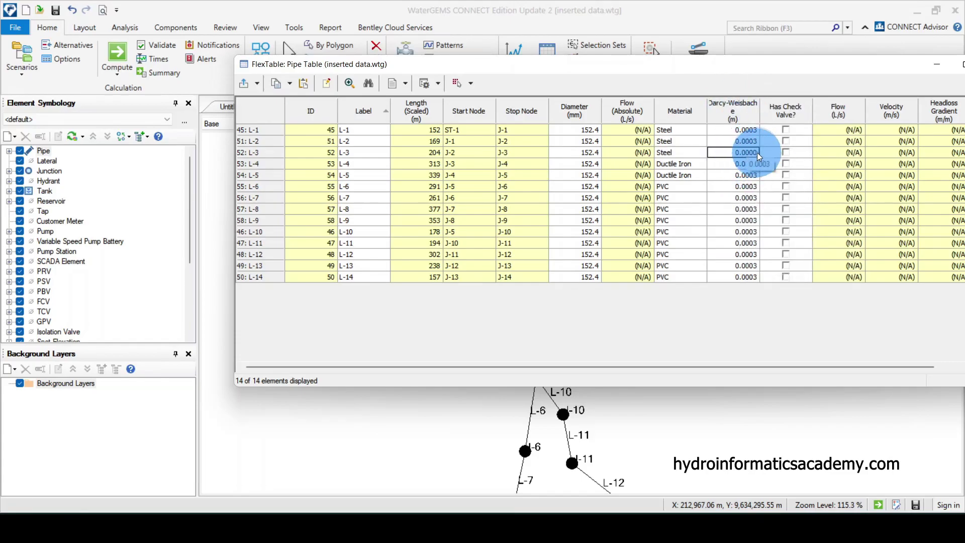
pyautogui.moveTo(761, 159); pyautogui.dragTo(759, 157)
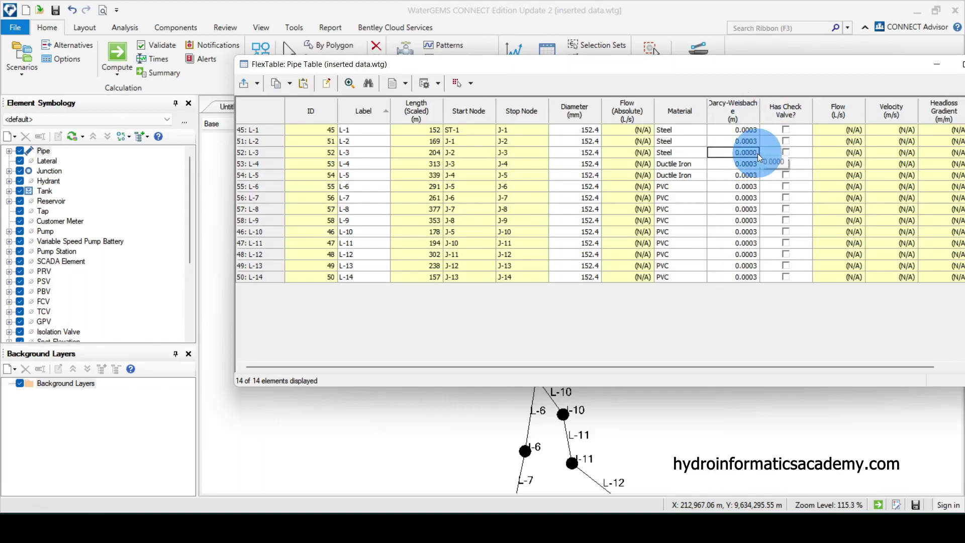
pyautogui.rightClick(724, 106)
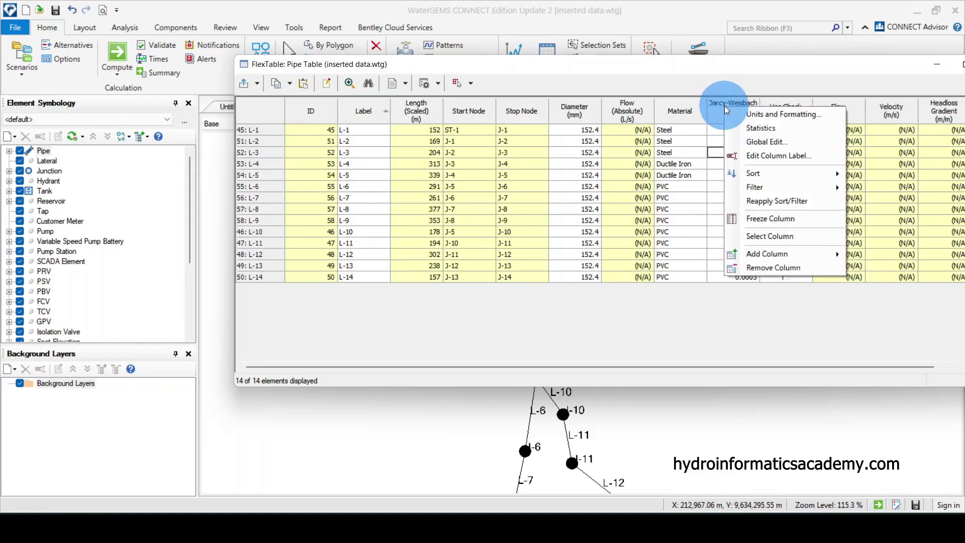
pyautogui.click(760, 115)
pyautogui.click(490, 240)
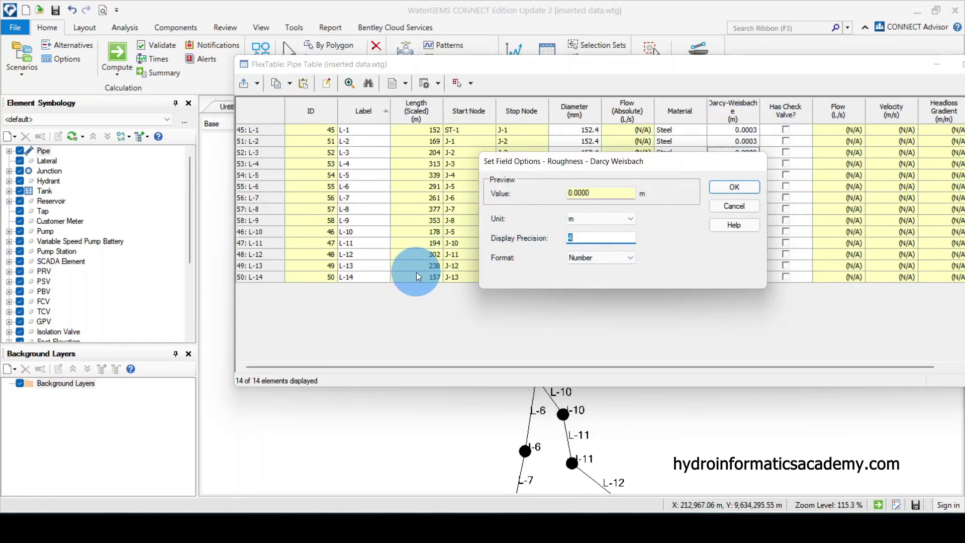
pyautogui.write('6')
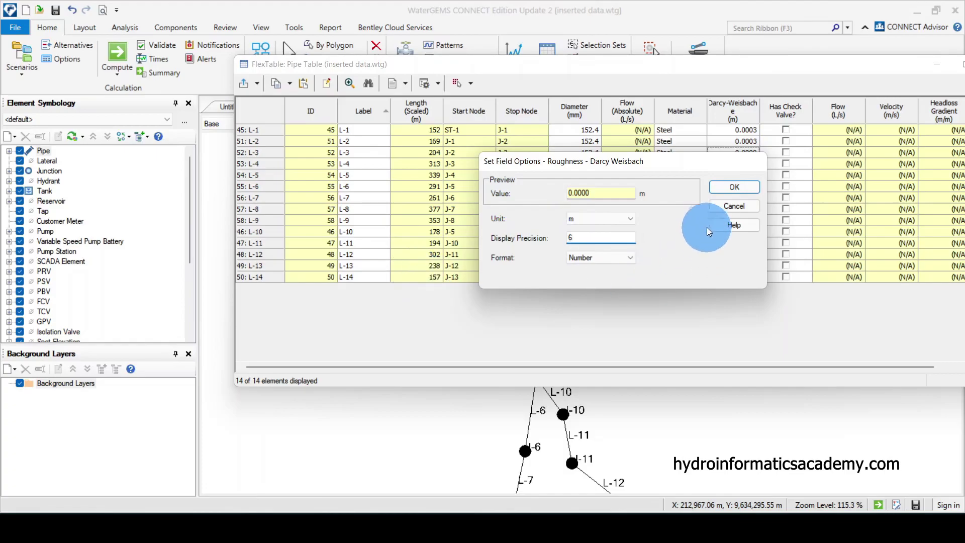
pyautogui.click(735, 186)
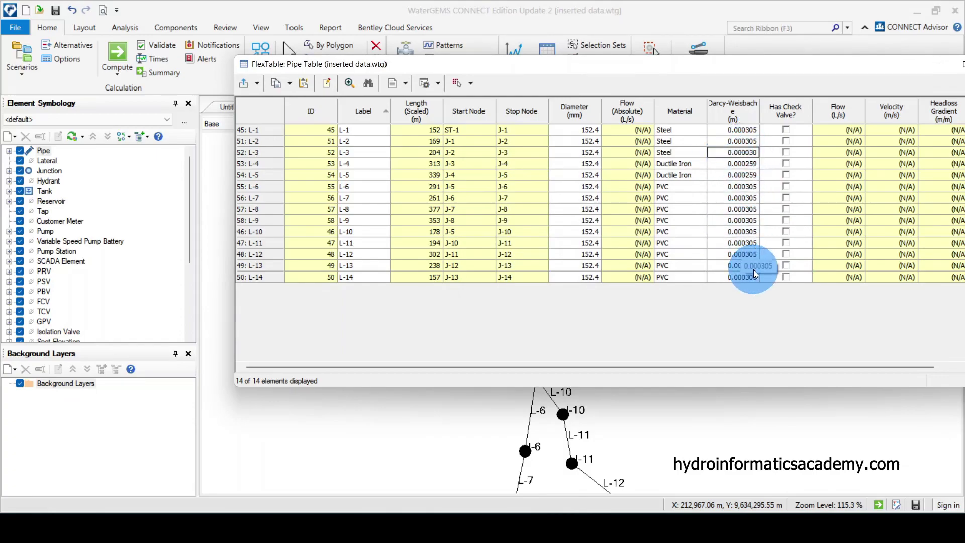
# Examine the pipe table's columns from the IDs and labels through to the user-defined length.
pyautogui.moveTo(727, 68); pyautogui.dragTo(504, 116)
pyautogui.moveTo(610, 416); pyautogui.dragTo(717, 419)
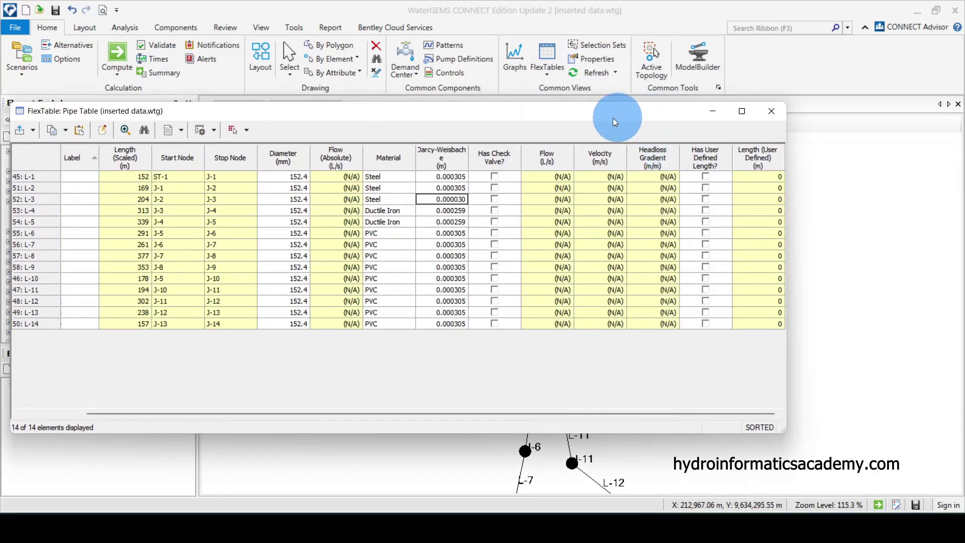
pyautogui.moveTo(617, 414); pyautogui.dragTo(377, 420)
pyautogui.moveTo(346, 113)
pyautogui.mouseDown()
pyautogui.moveTo(555, 168)
pyautogui.moveTo(472, 101)
pyautogui.mouseUp()
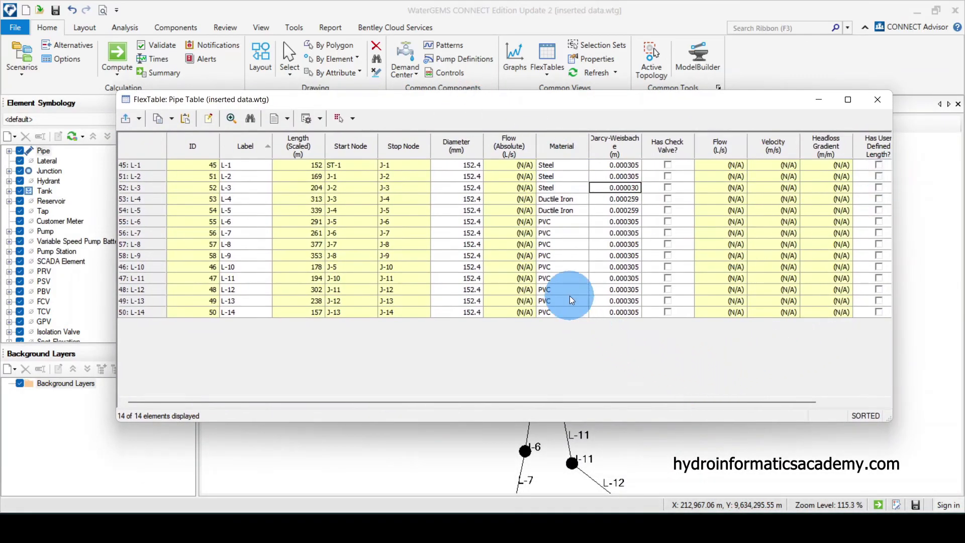
pyautogui.rightClick(459, 145)
pyautogui.press('Escape')
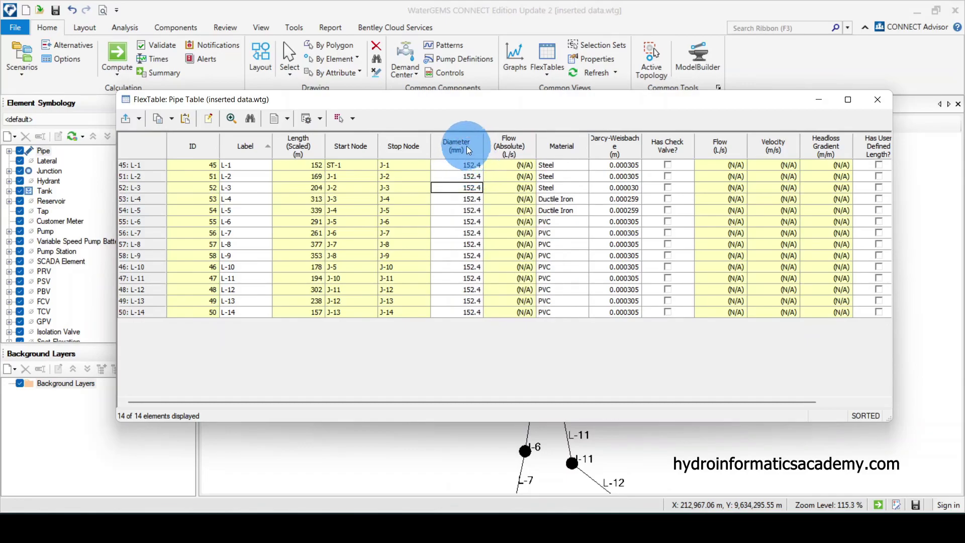
pyautogui.rightClick(467, 146)
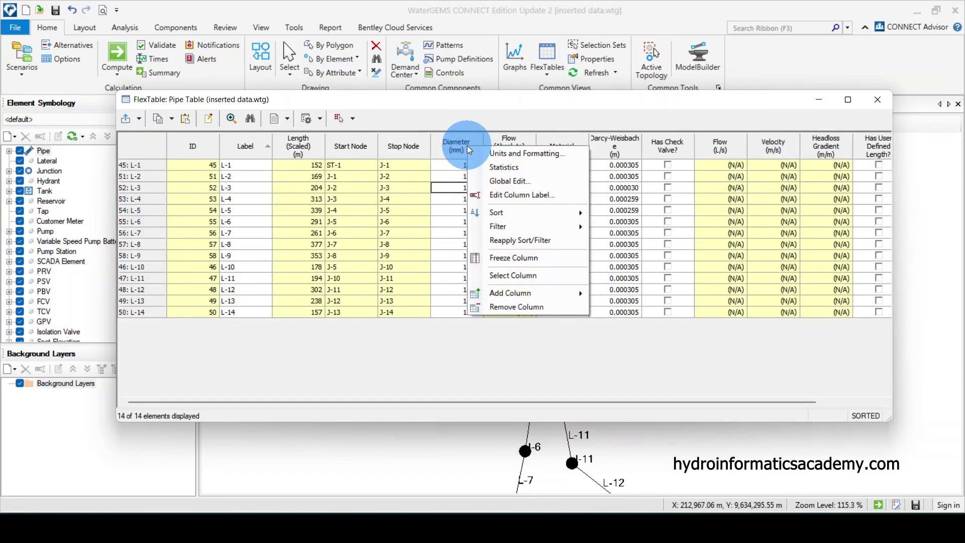
pyautogui.click(526, 154)
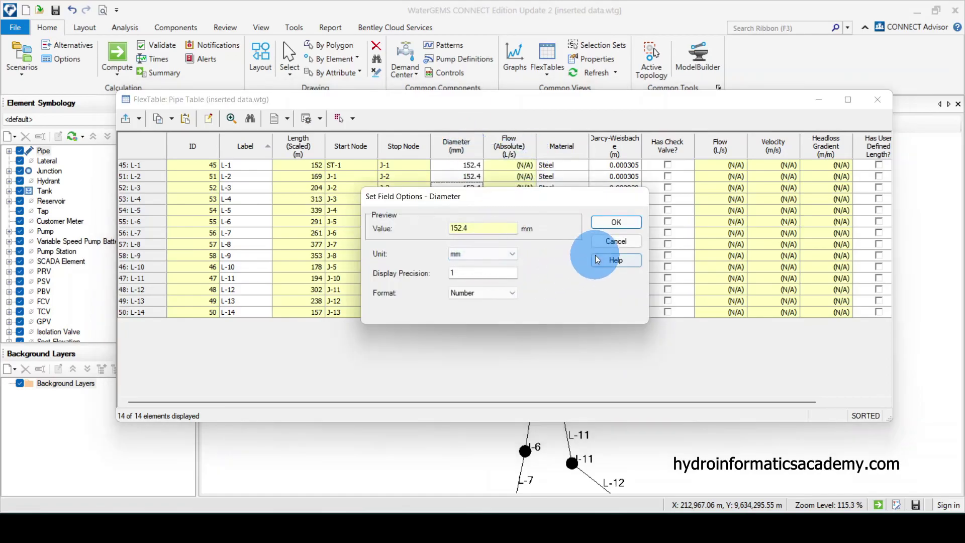
pyautogui.click(617, 242)
# Set the diameter of all pipes to 55 mm with a global edit and close the pipe table.
pyautogui.rightClick(463, 146)
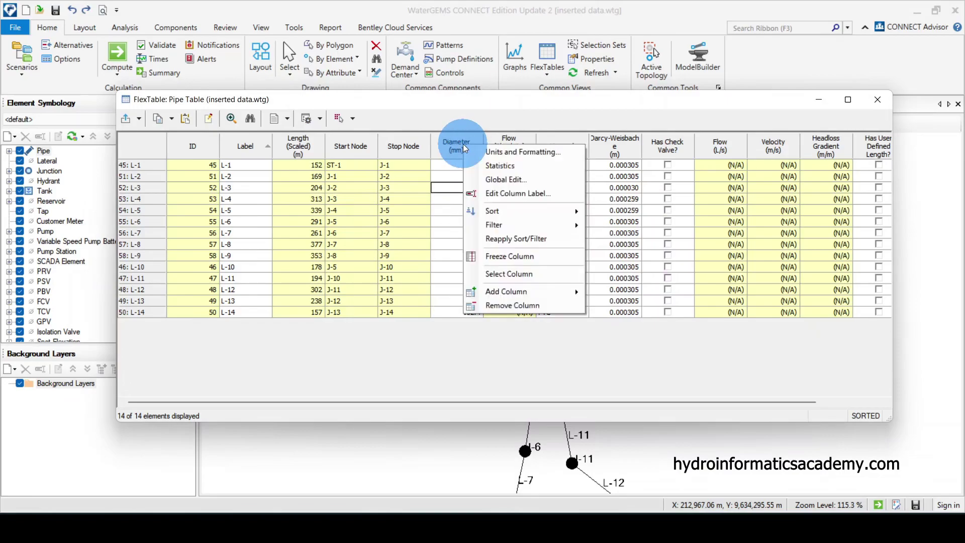
pyautogui.click(521, 178)
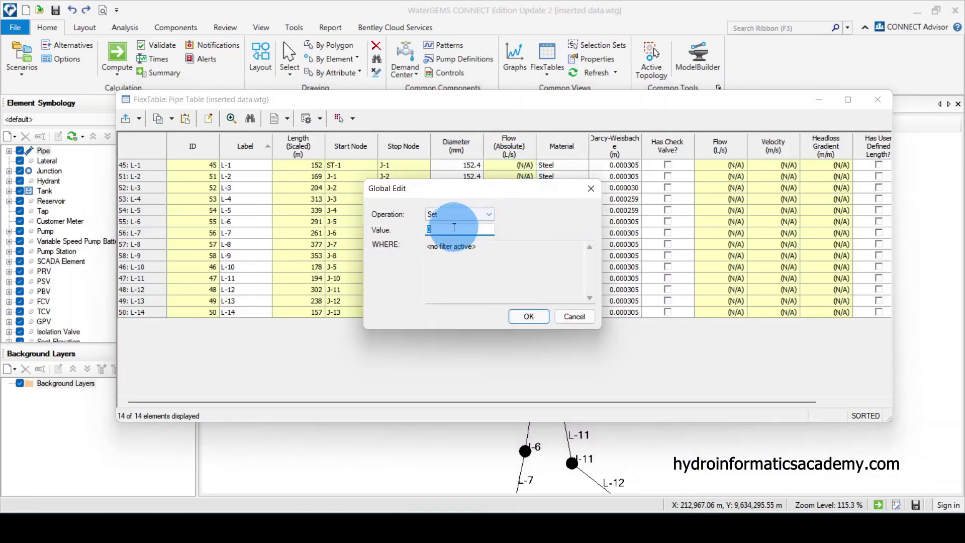
pyautogui.write('55')
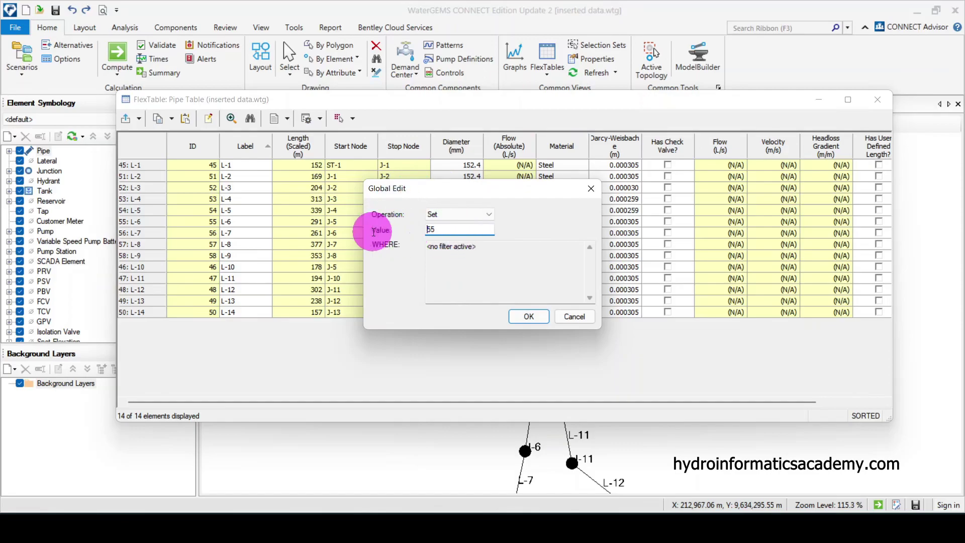
pyautogui.click(533, 315)
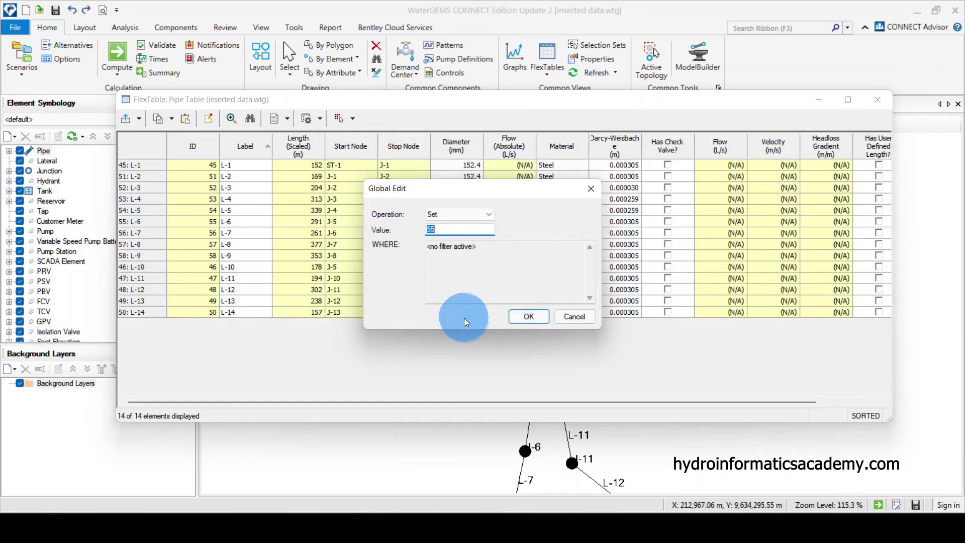
pyautogui.click(533, 319)
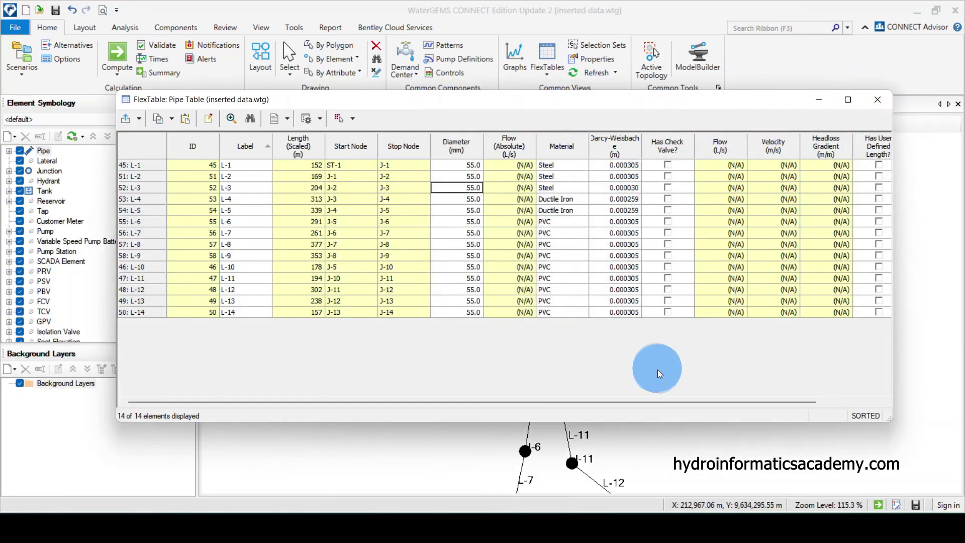
pyautogui.moveTo(648, 400); pyautogui.dragTo(812, 406)
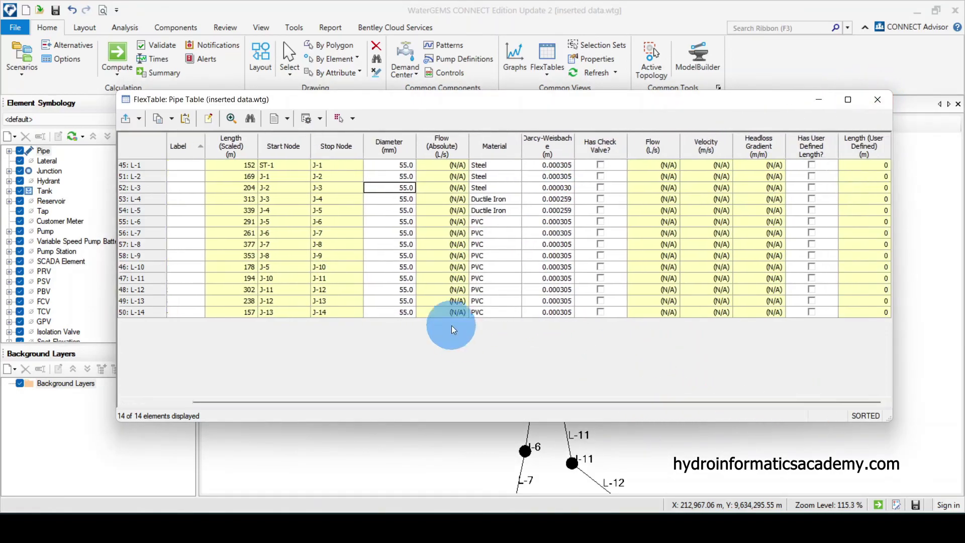
pyautogui.click(880, 98)
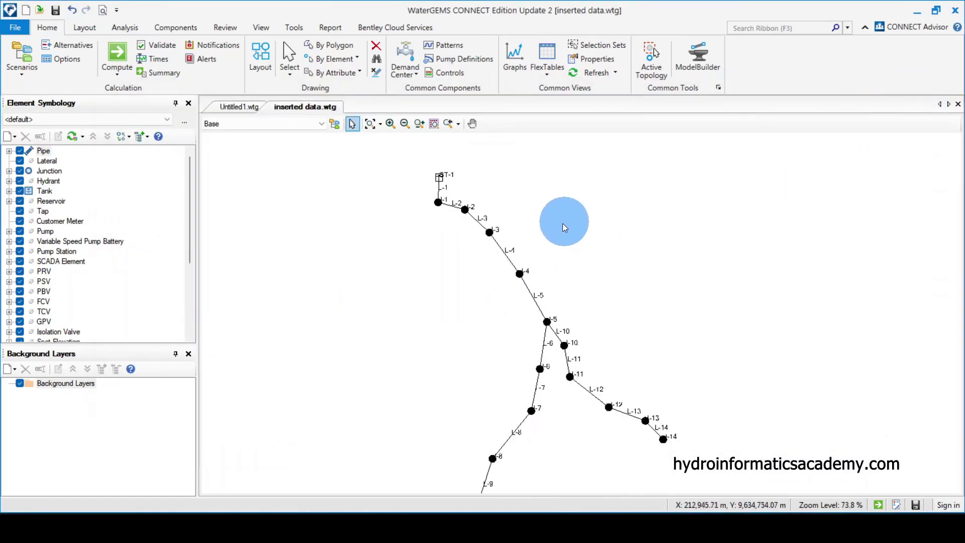
pyautogui.scroll(1, 539, 333)
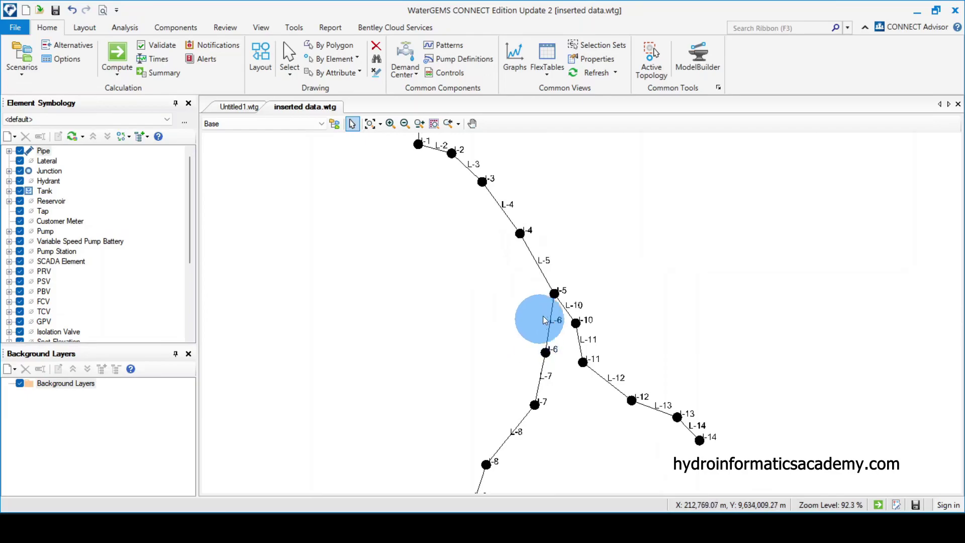
pyautogui.scroll(-1, 542, 322)
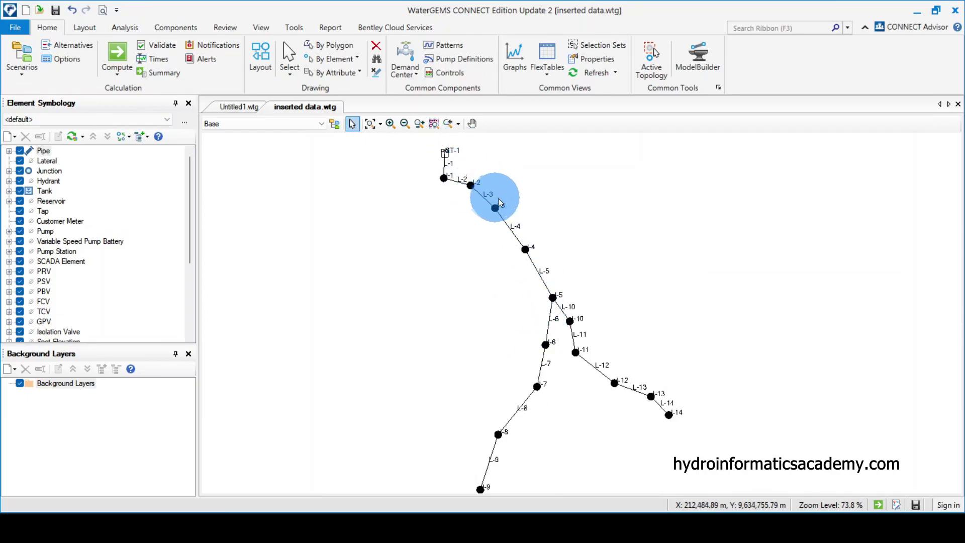
pyautogui.click(469, 186)
pyautogui.click(578, 181)
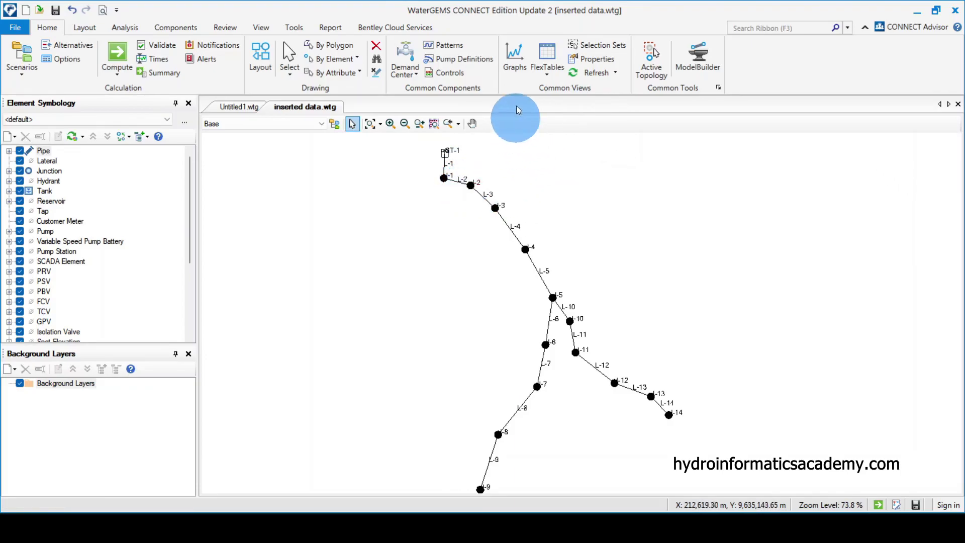
# Review the junction table's elevations for all junctions and close the table.
pyautogui.click(556, 75)
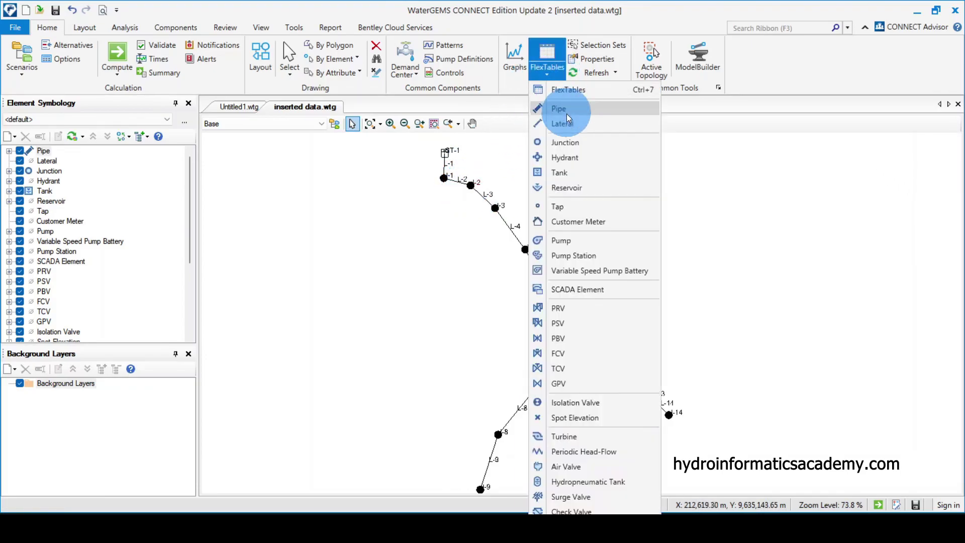
pyautogui.click(580, 143)
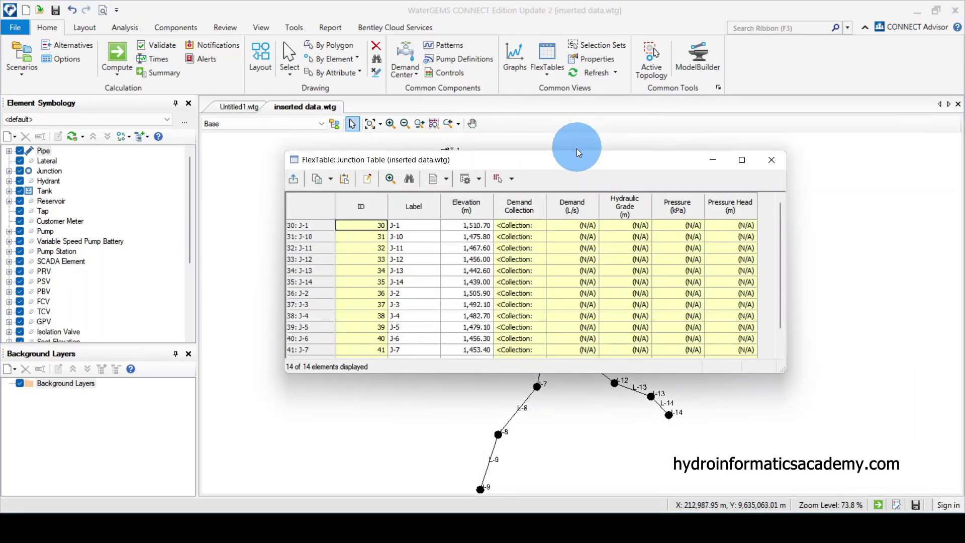
pyautogui.moveTo(565, 161); pyautogui.dragTo(506, 126)
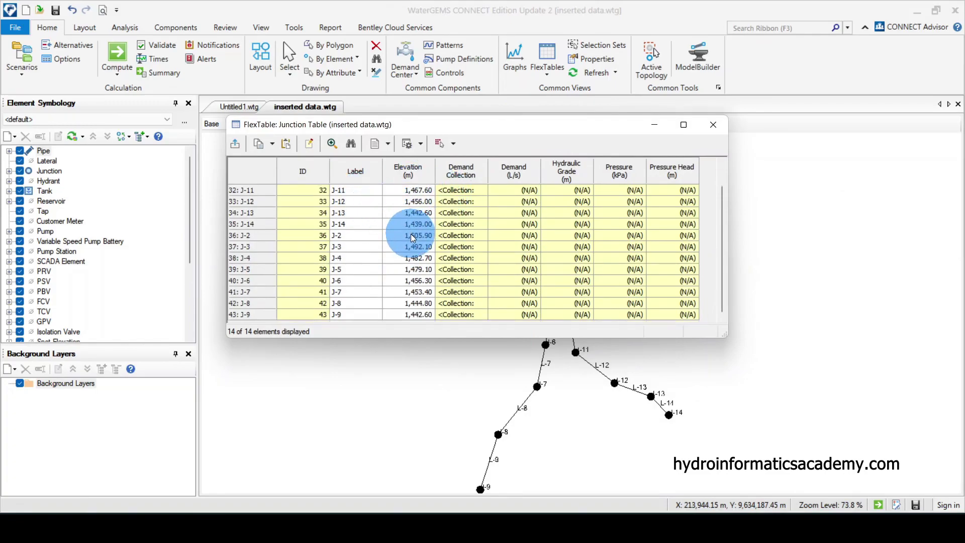
pyautogui.scroll(-1, 408, 272)
pyautogui.scroll(1, 409, 277)
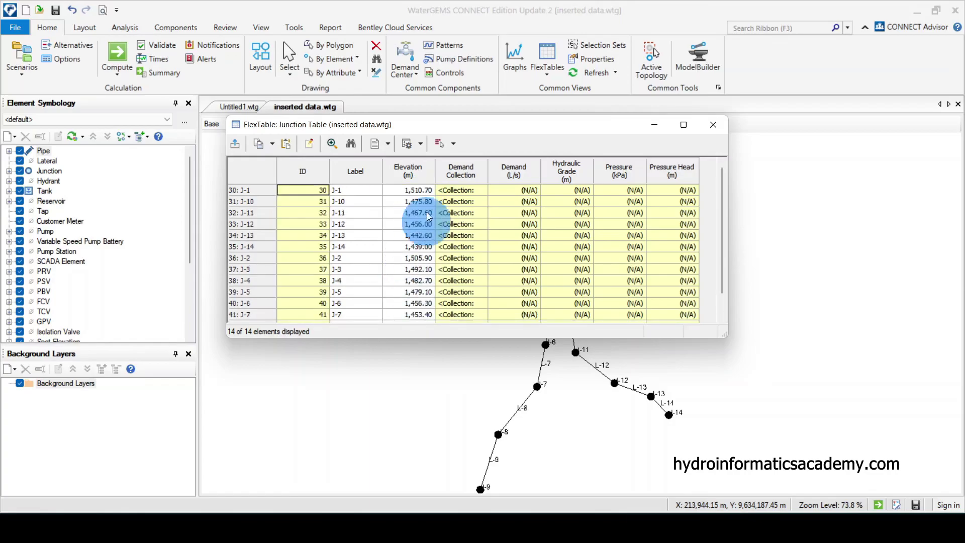
pyautogui.click(715, 126)
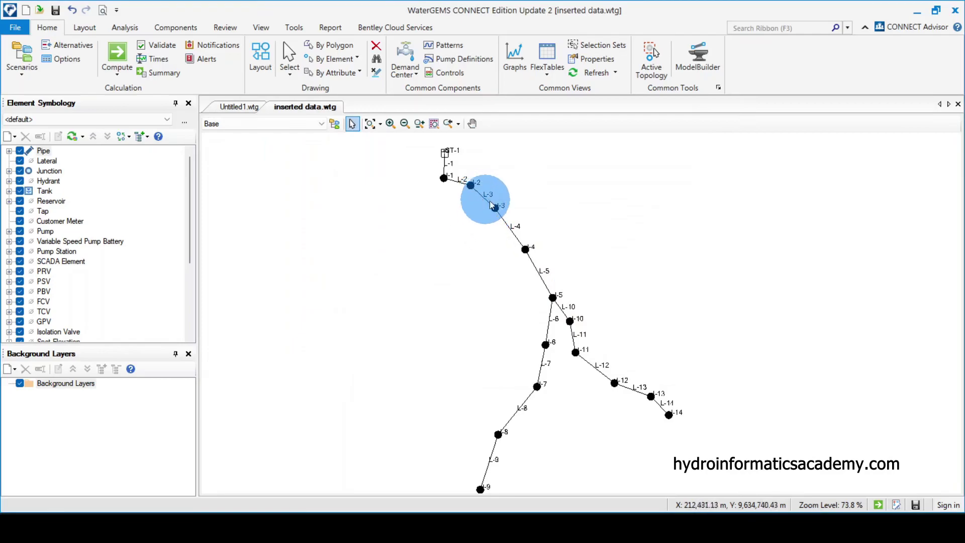
# Locate and select junction J-9 at the end of the L-9 branch in the network drawing.
pyautogui.scroll(-1, 553, 206)
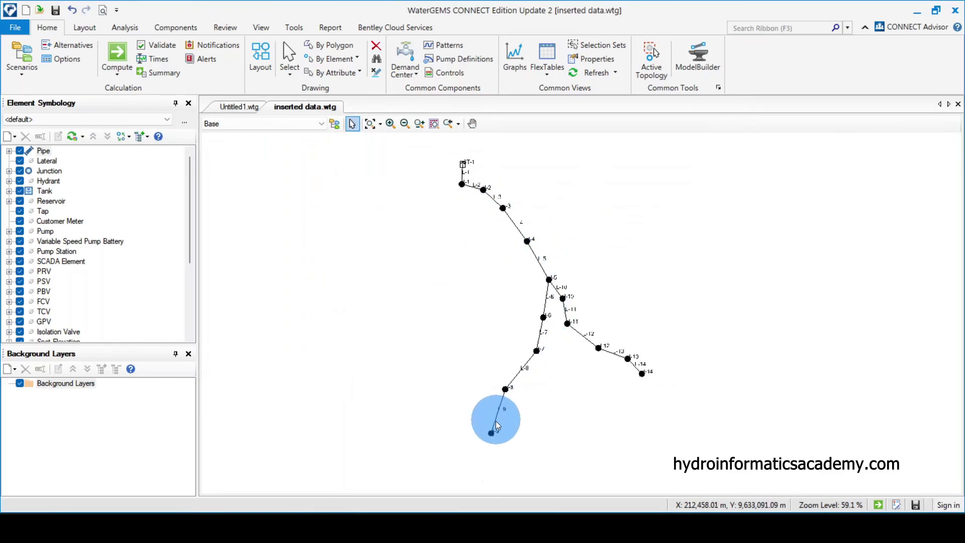
pyautogui.scroll(6, 496, 434)
pyautogui.scroll(-3, 464, 399)
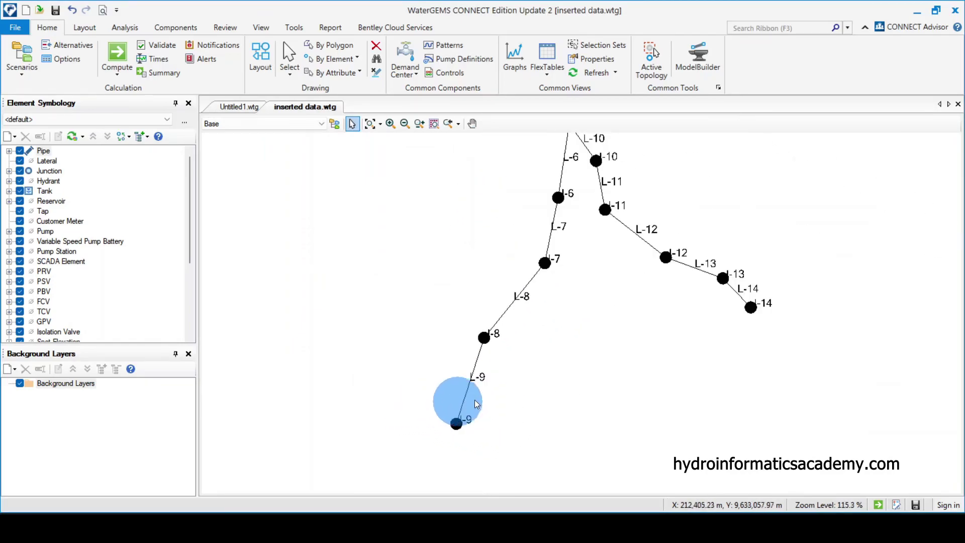
pyautogui.scroll(-1, 466, 402)
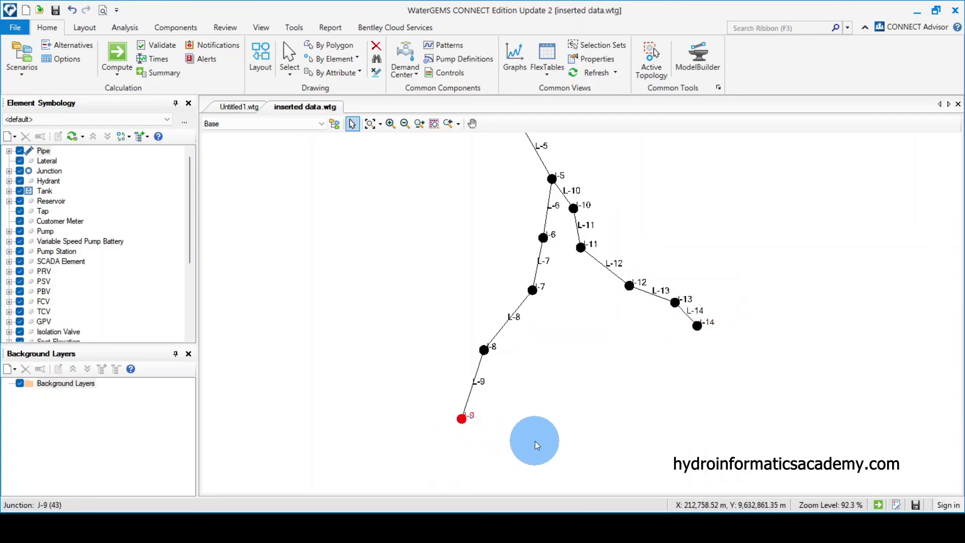
pyautogui.scroll(-3, 634, 393)
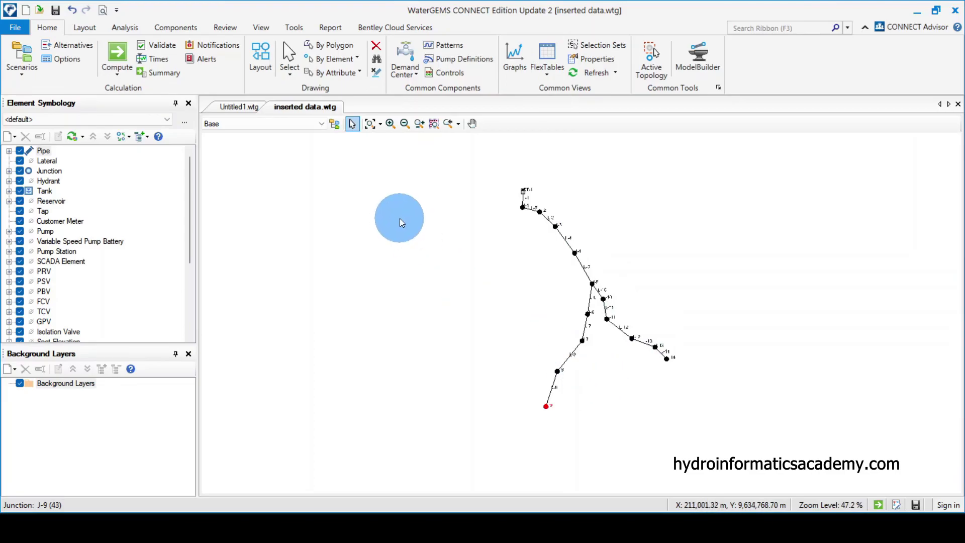
# Open the Unit Demand Control Center for the junctions, agreeing to continue without cancel and undo support.
pyautogui.click(414, 78)
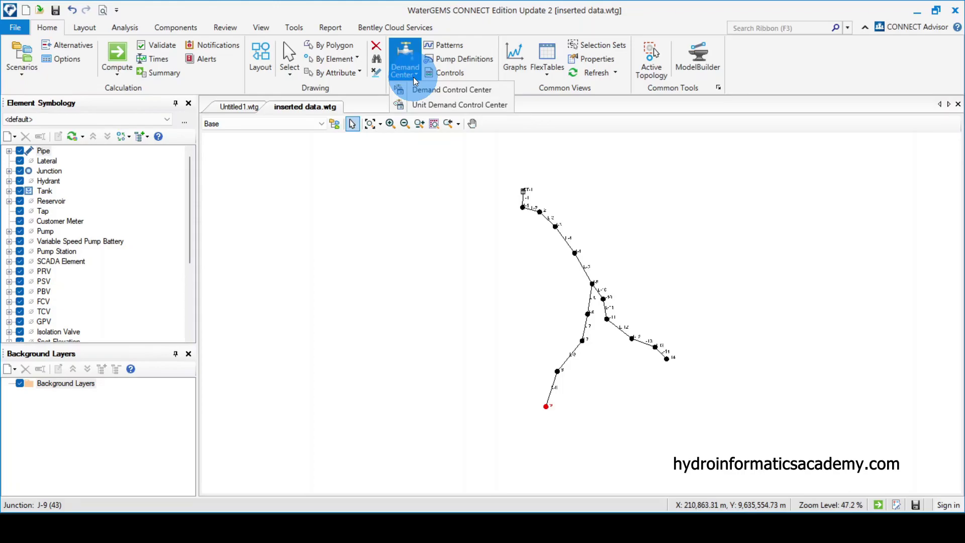
pyautogui.click(471, 106)
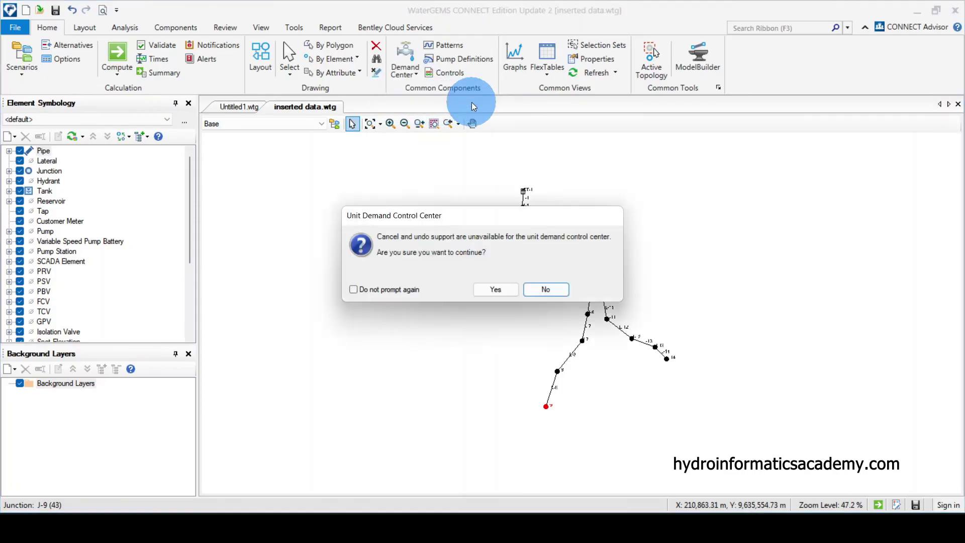
pyautogui.click(490, 288)
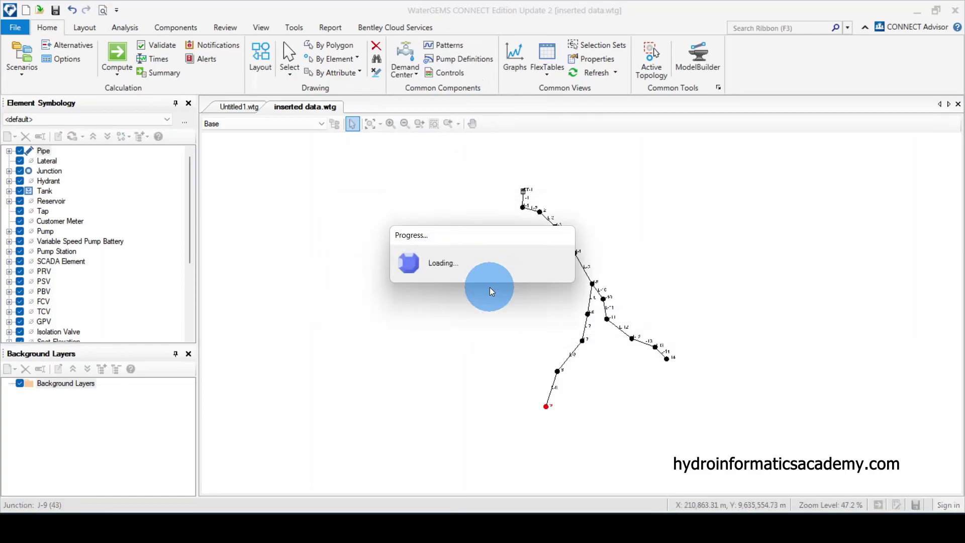
pyautogui.moveTo(500, 102); pyautogui.dragTo(554, 152)
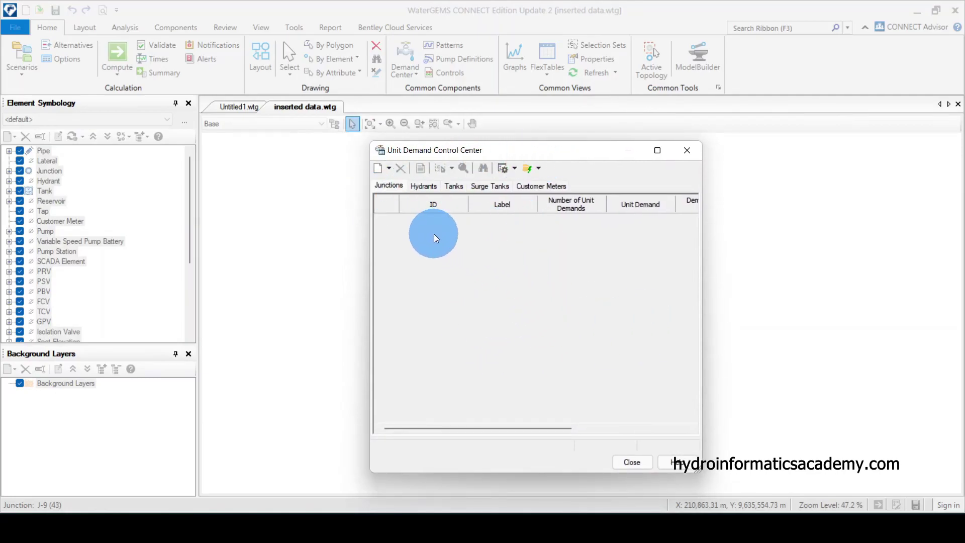
pyautogui.click(390, 167)
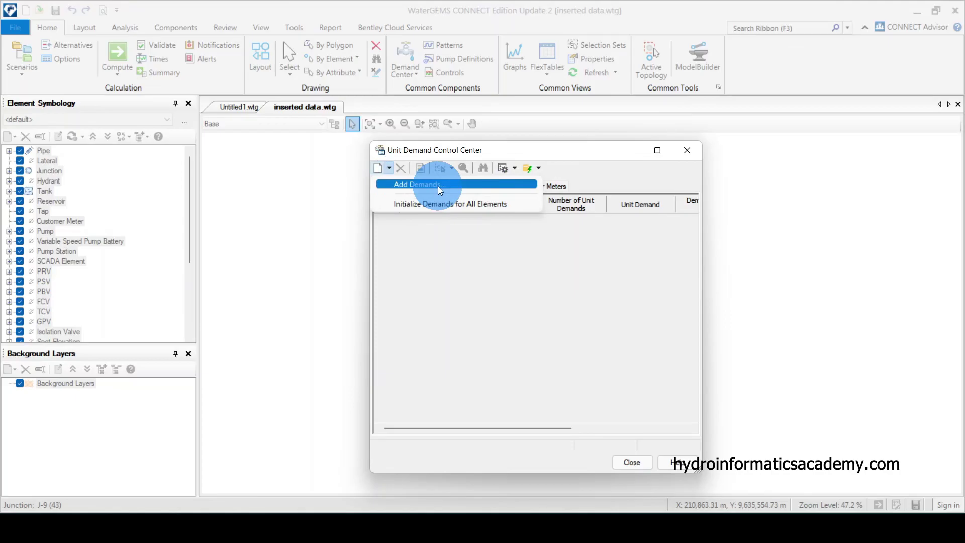
pyautogui.click(402, 206)
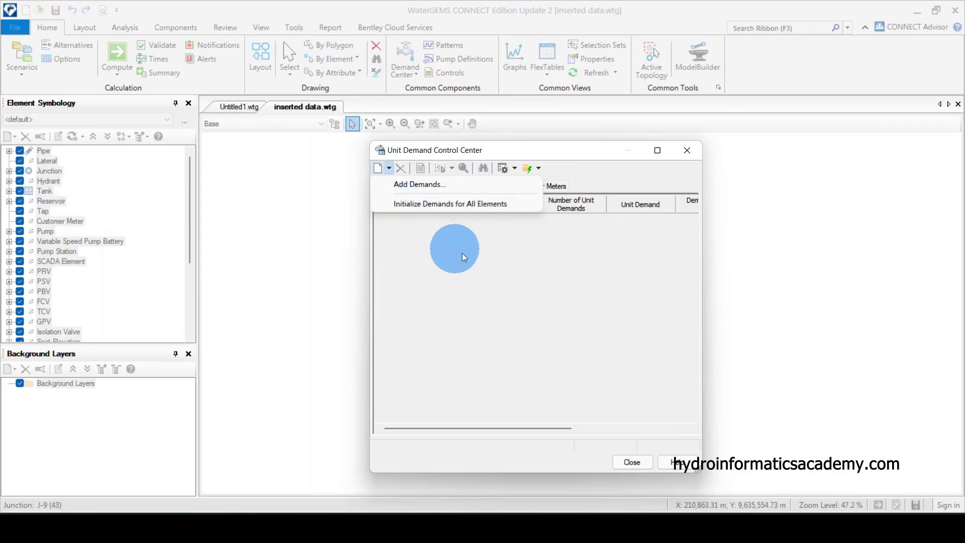
pyautogui.moveTo(481, 150); pyautogui.dragTo(829, 126)
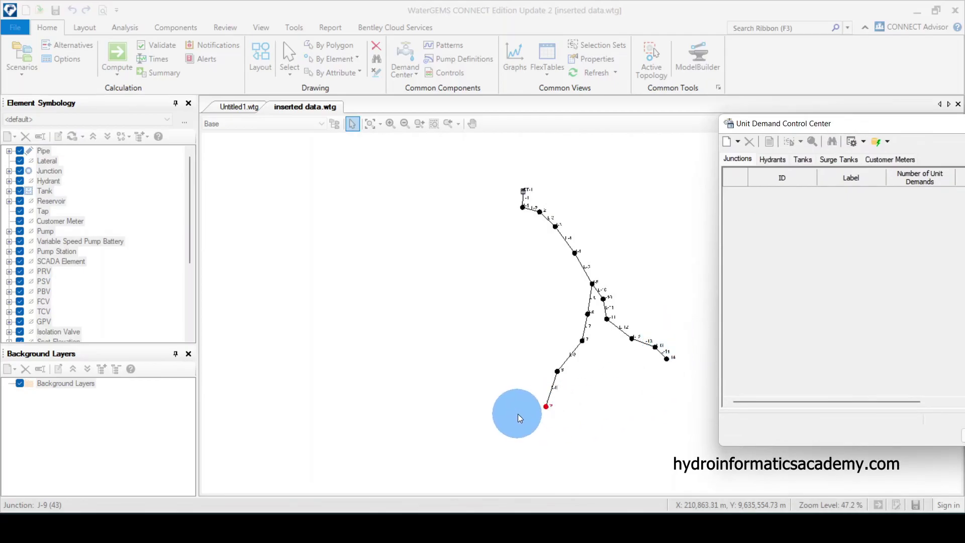
pyautogui.moveTo(851, 123); pyautogui.dragTo(548, 101)
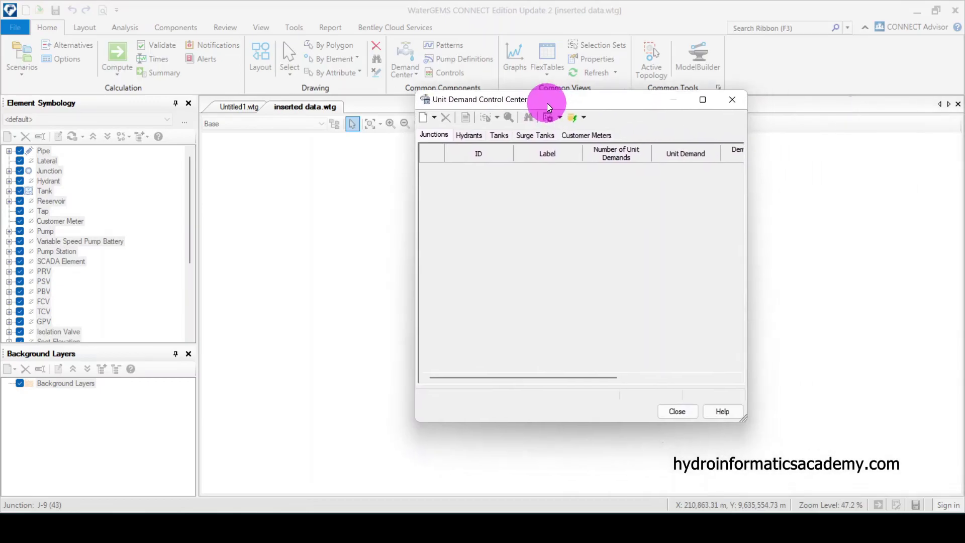
# Start adding a unit demand to junction J-9 by choosing it in the drawing and accepting the selection.
pyautogui.click(435, 118)
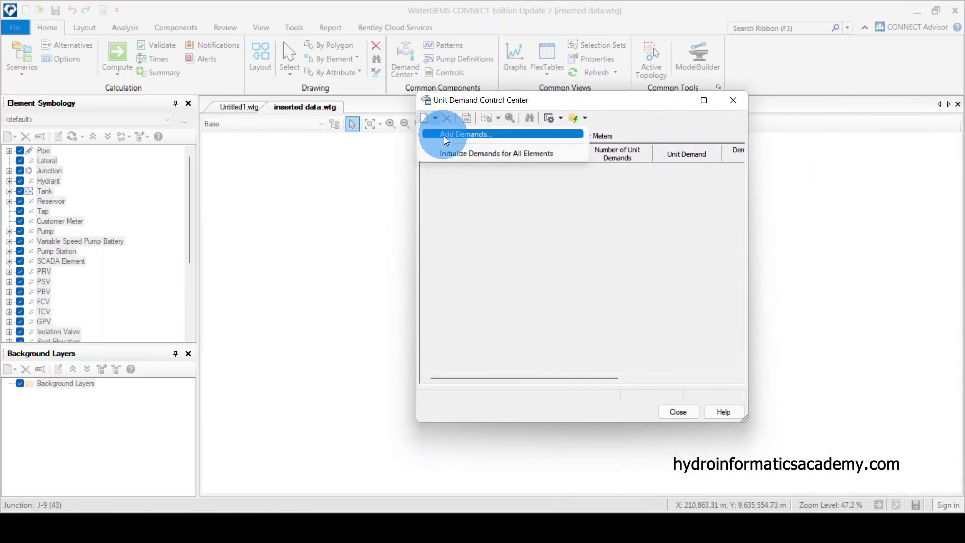
pyautogui.click(481, 134)
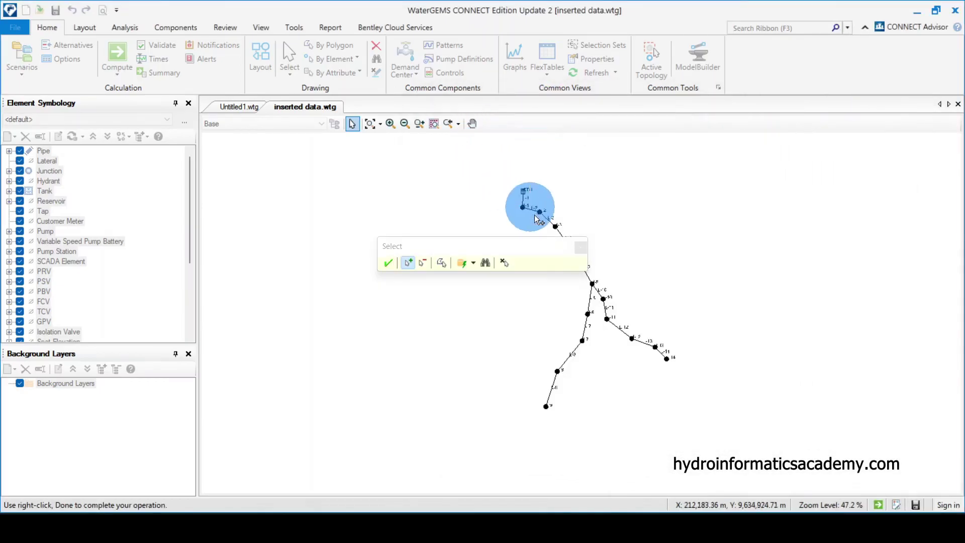
pyautogui.moveTo(516, 241); pyautogui.dragTo(415, 240)
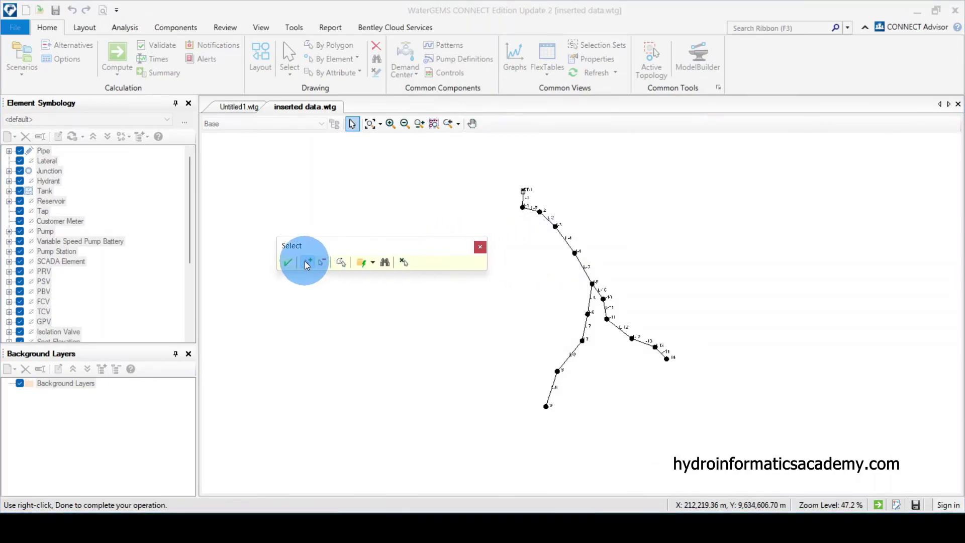
pyautogui.click(545, 406)
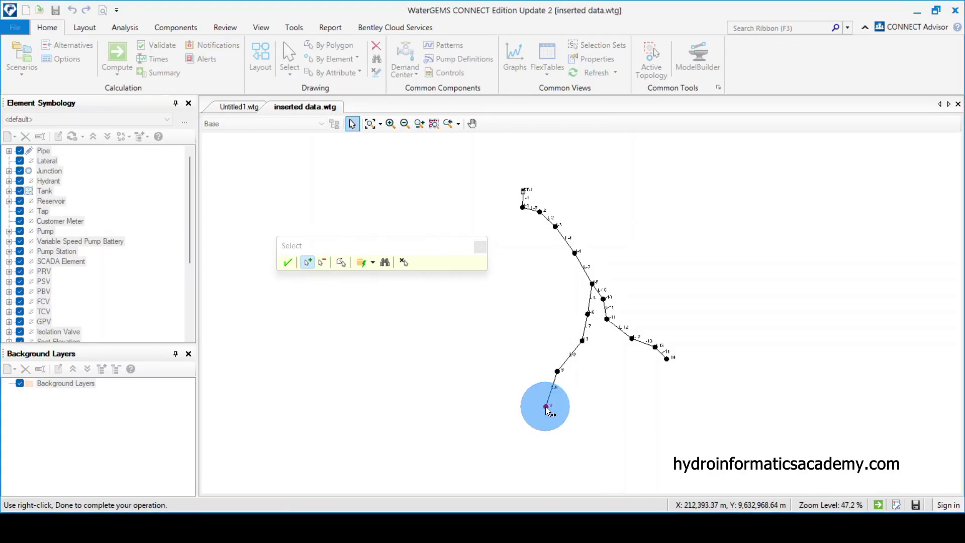
pyautogui.click(288, 262)
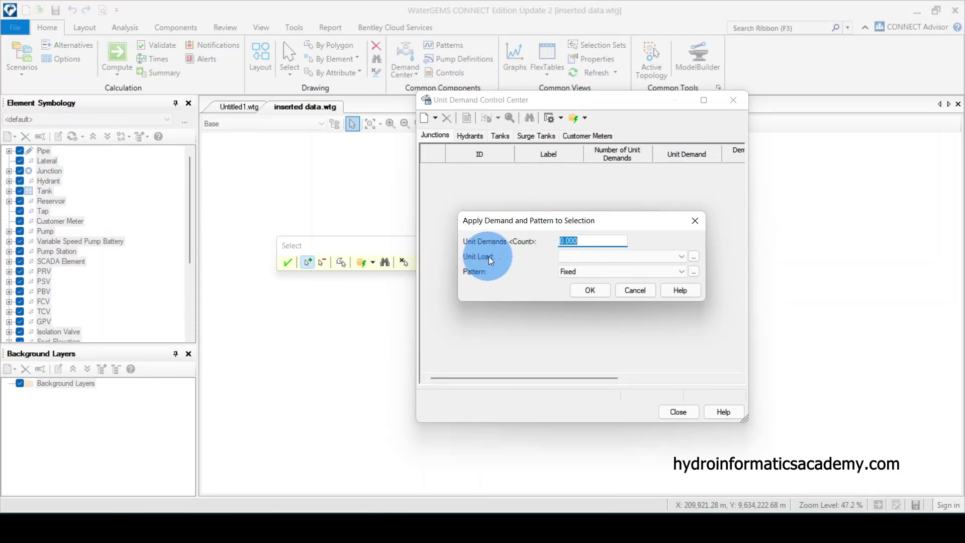
# Create a Population-type unit demand named Unit Demand 750 for the unit load.
pyautogui.click(662, 253)
pyautogui.click(663, 254)
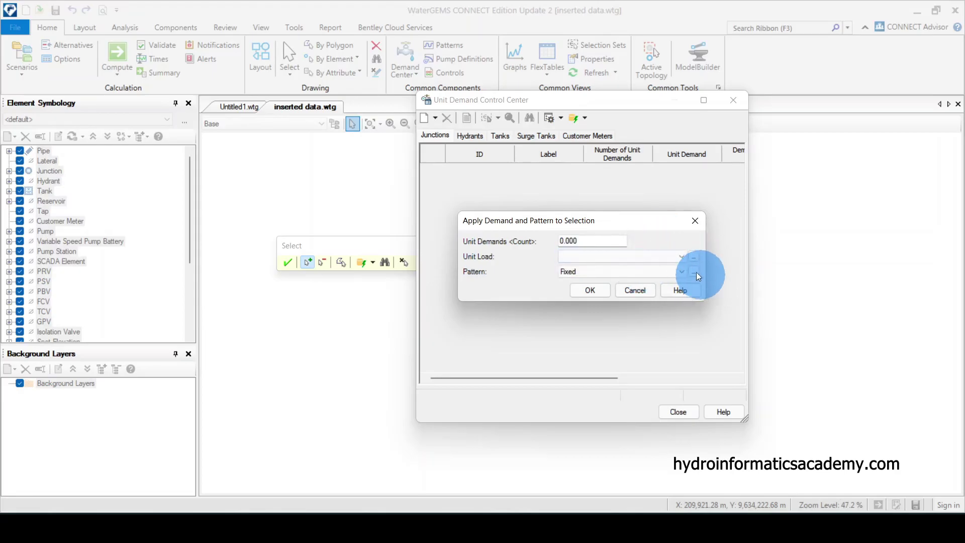
pyautogui.click(693, 257)
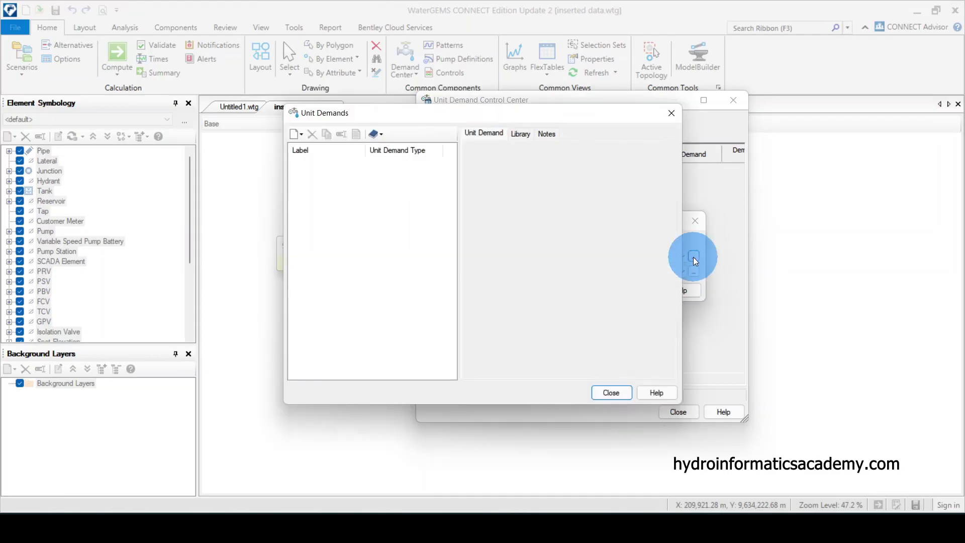
pyautogui.moveTo(442, 113); pyautogui.dragTo(487, 83)
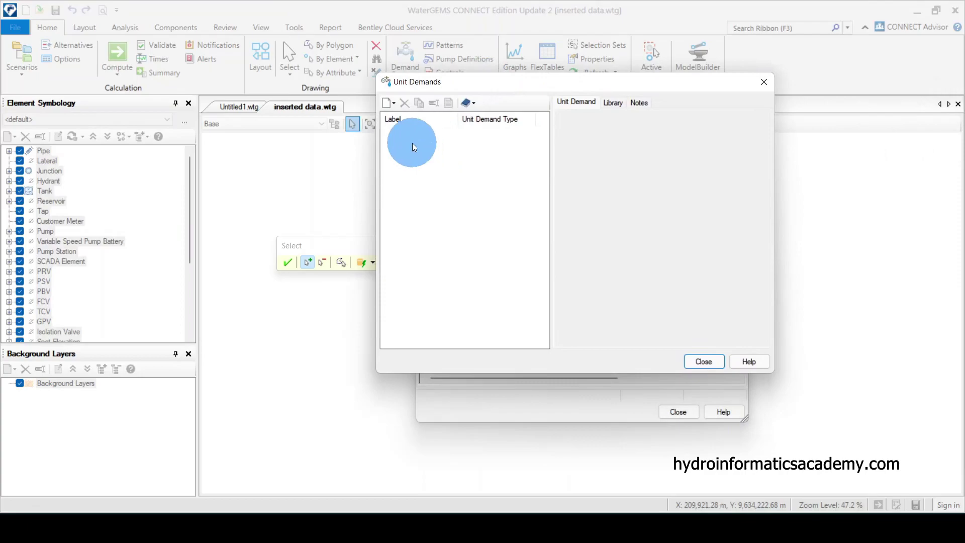
pyautogui.click(390, 102)
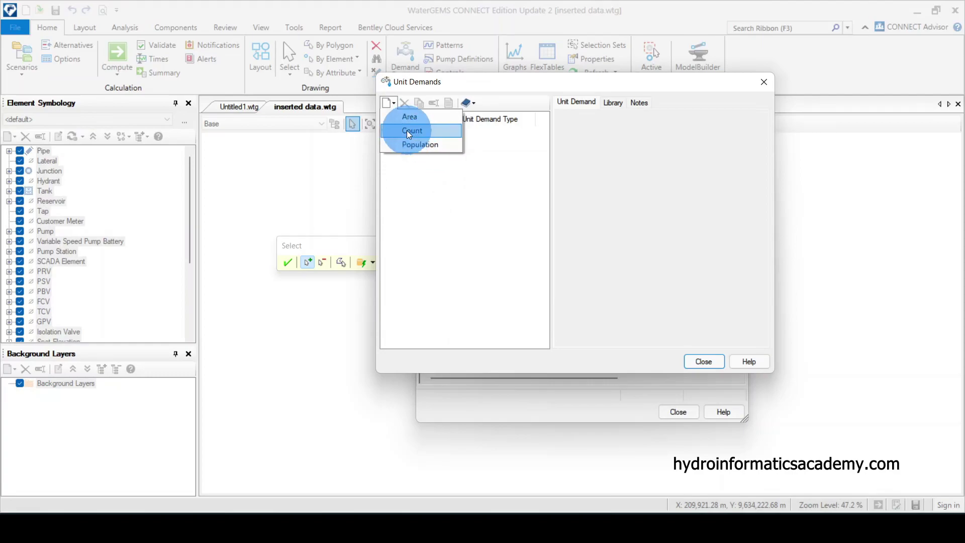
pyautogui.click(439, 146)
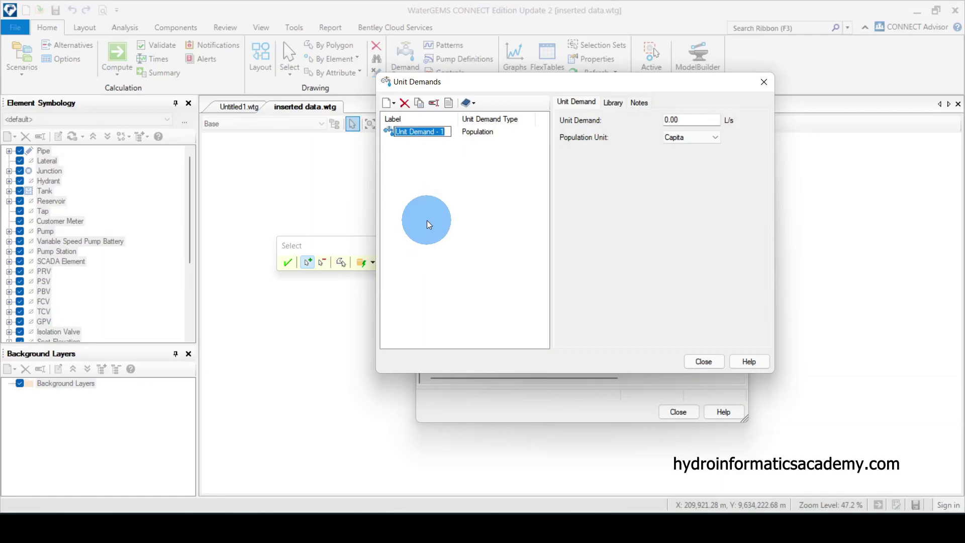
pyautogui.write('Unit Demand 750')
pyautogui.press('Return')
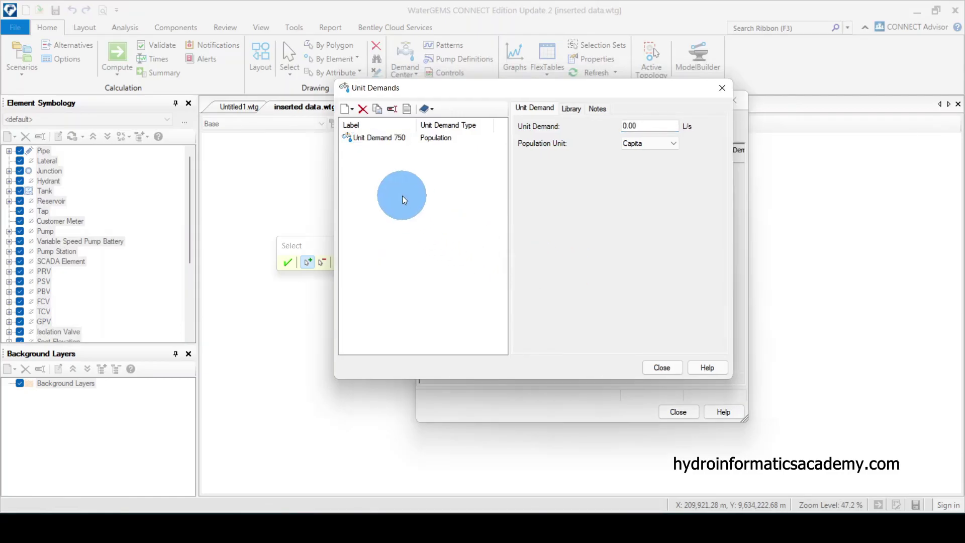
# Set the population unit of Unit Demand 750 to Capita.
pyautogui.click(377, 142)
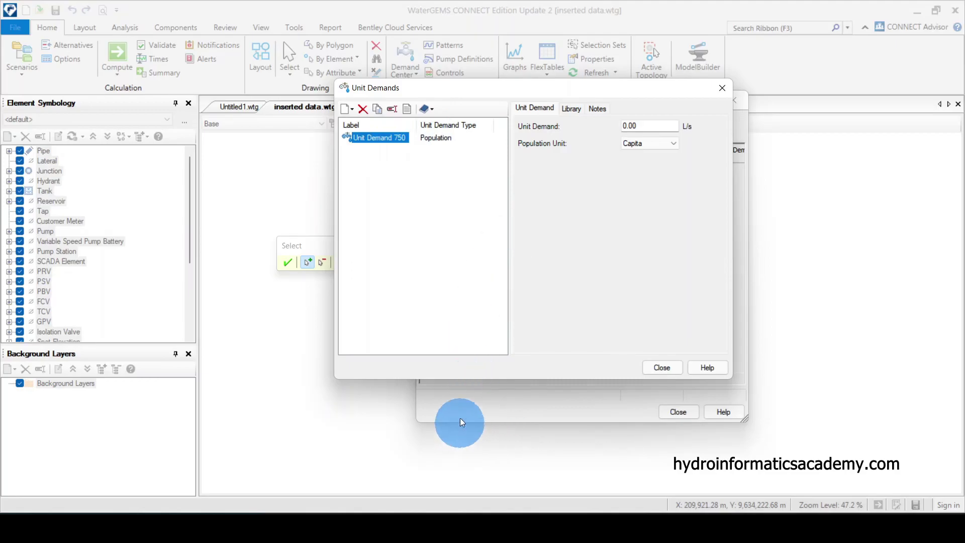
pyautogui.click(541, 108)
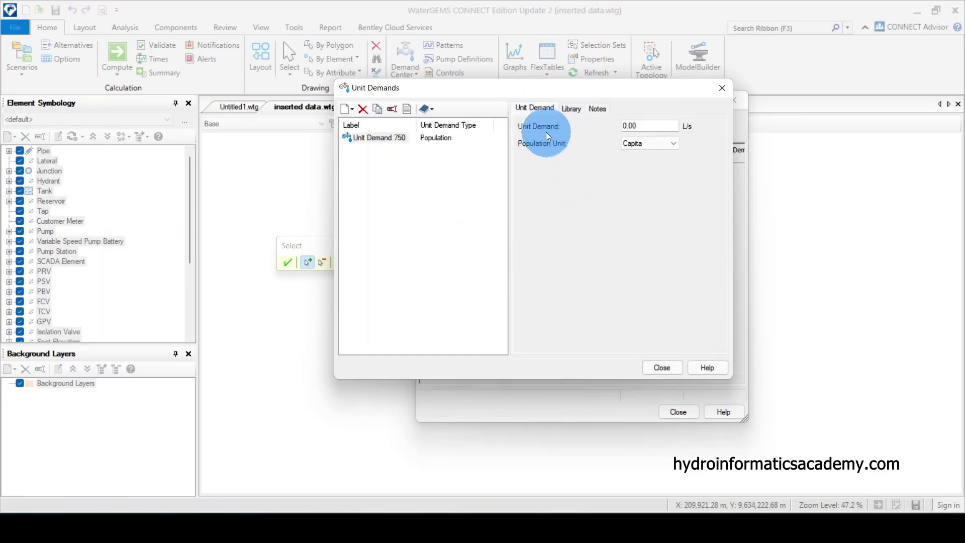
pyautogui.click(638, 143)
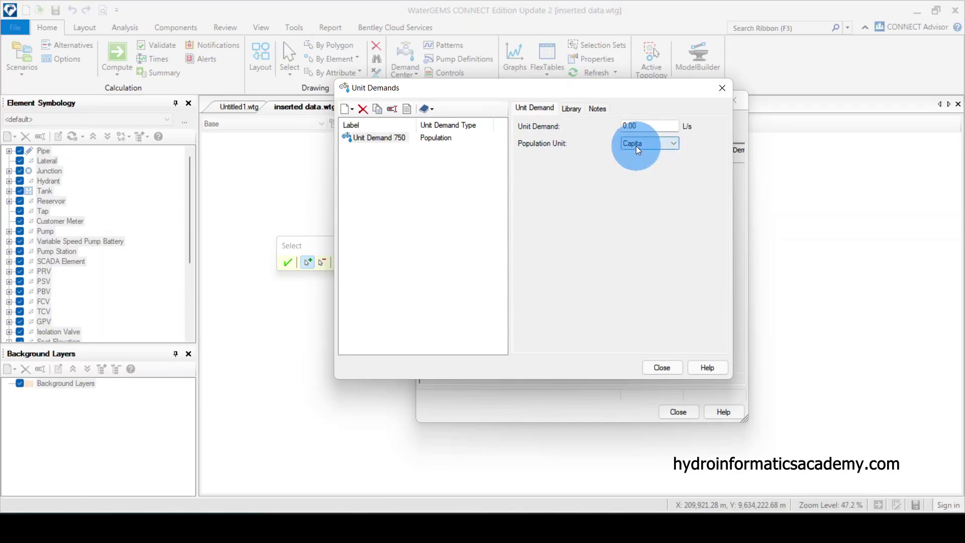
pyautogui.click(627, 125)
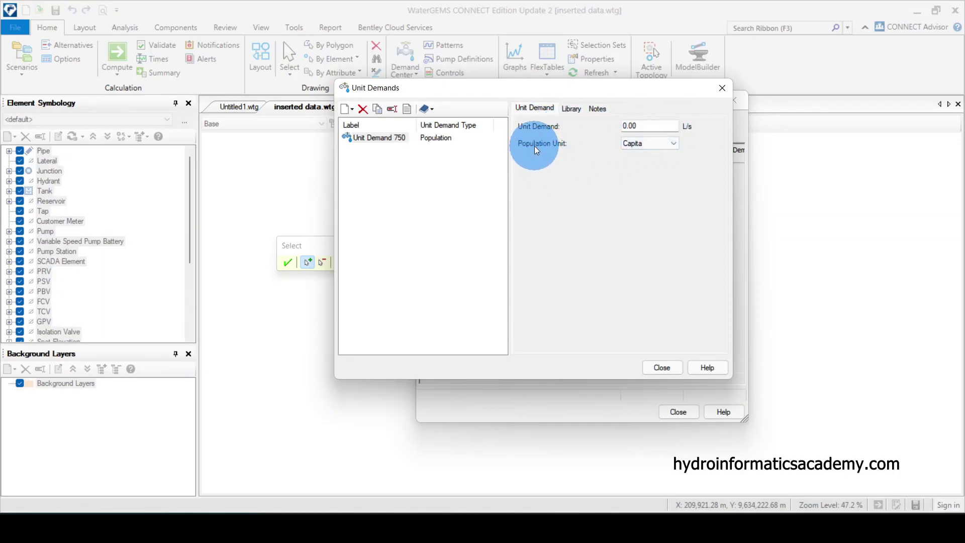
pyautogui.click(663, 145)
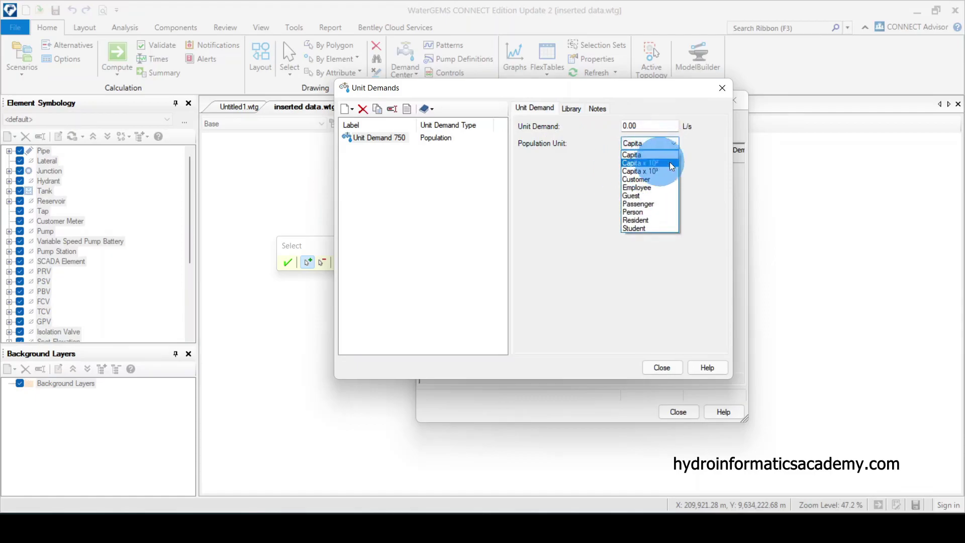
pyautogui.click(702, 144)
pyautogui.click(664, 144)
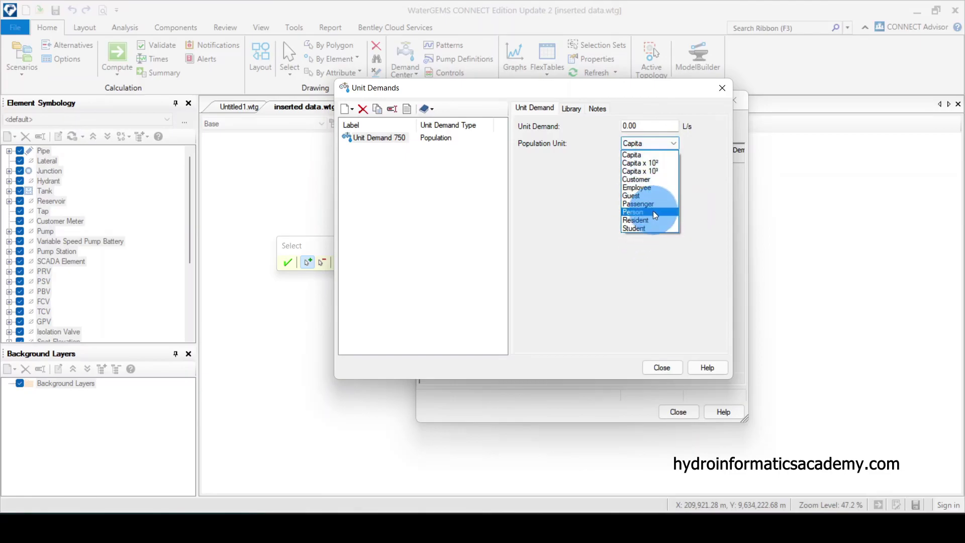
pyautogui.click(647, 156)
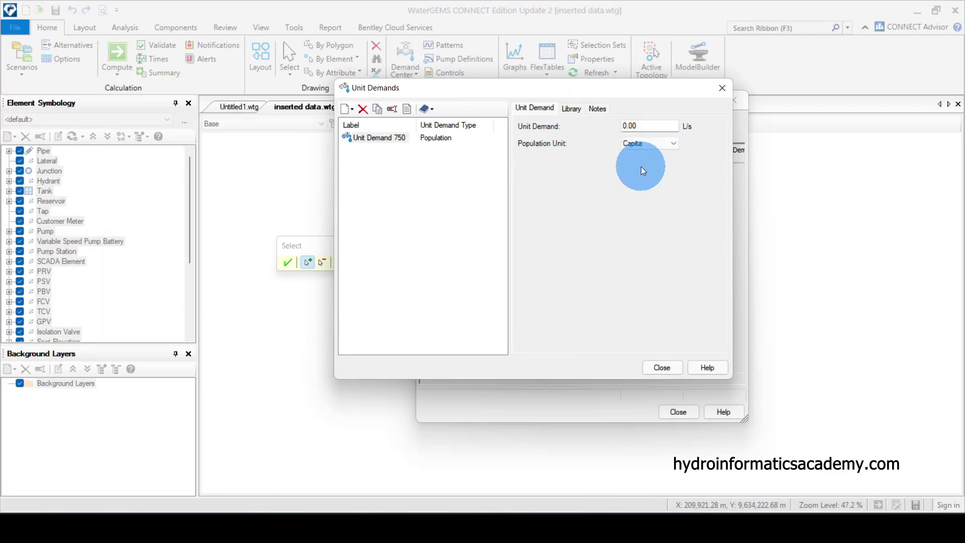
# Set the unit demand of Unit Demand 750 to 0.00086 L/s and close the unit demand definitions.
pyautogui.click(570, 110)
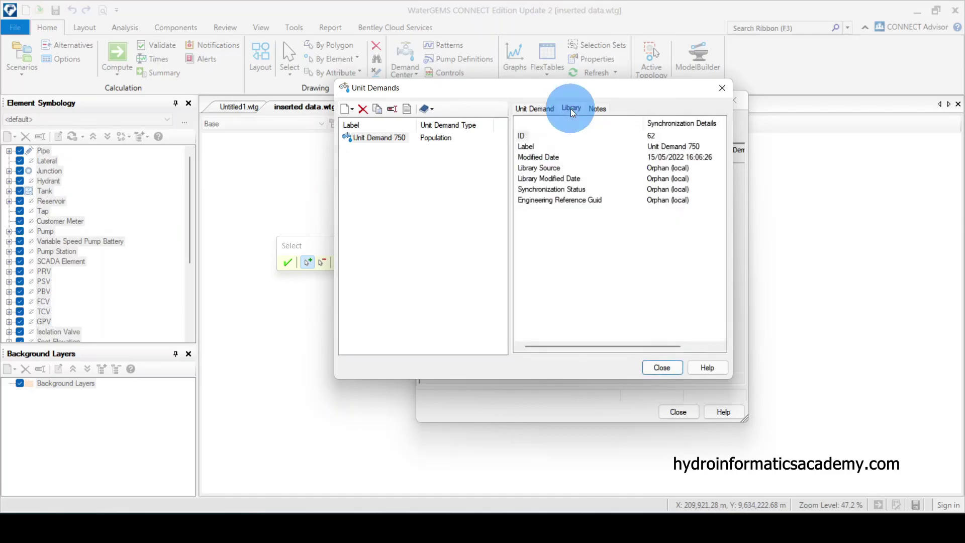
pyautogui.click(603, 110)
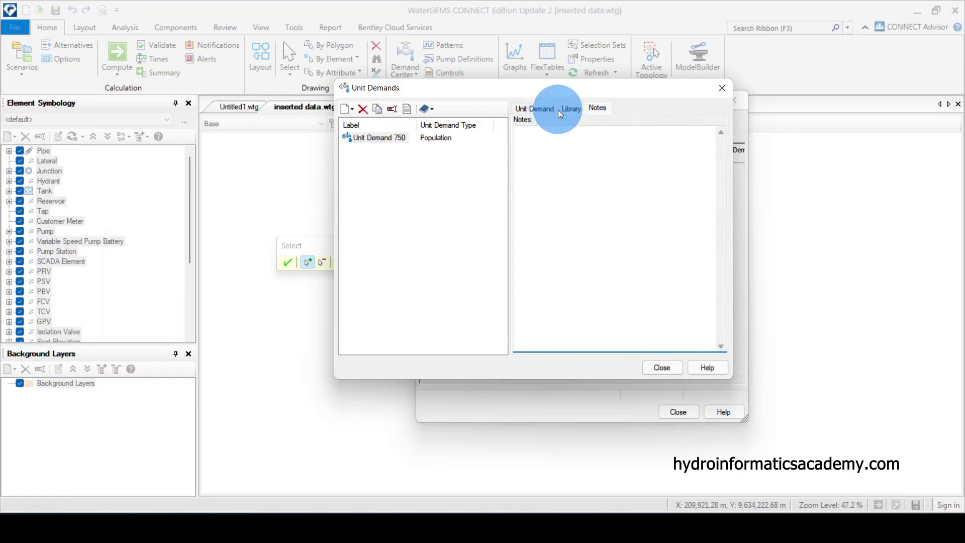
pyautogui.click(543, 109)
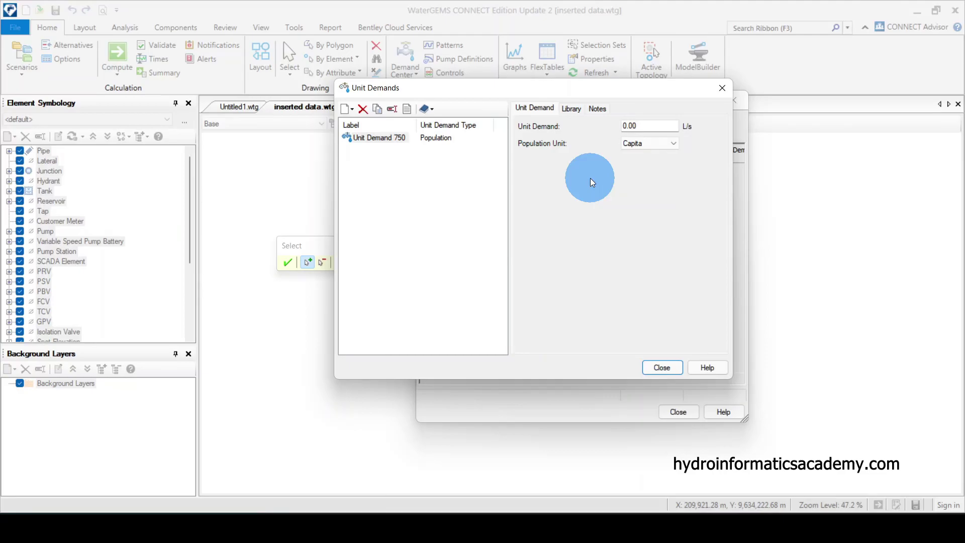
pyautogui.click(648, 124)
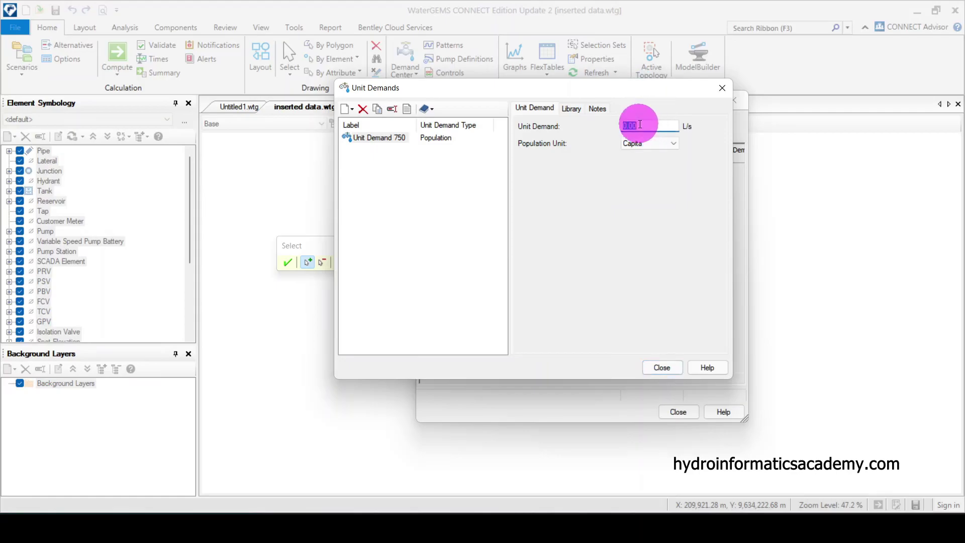
pyautogui.write('0.00086')
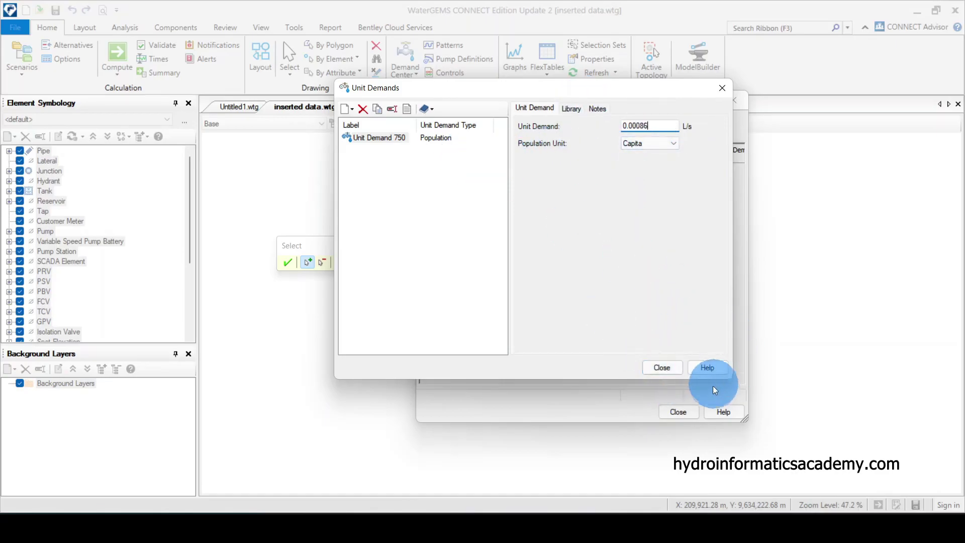
pyautogui.click(663, 369)
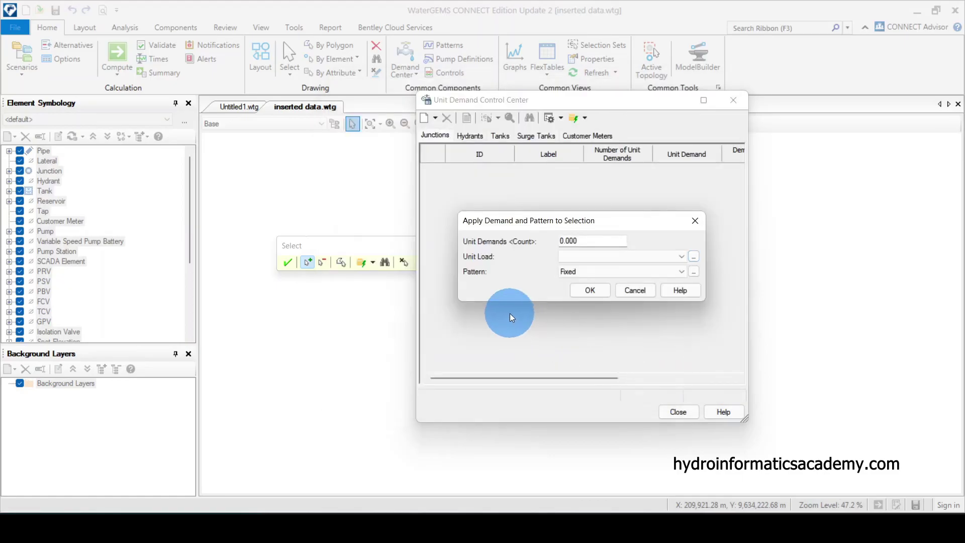
# Set the number of unit demands applied to junction J-9 to 750.
pyautogui.moveTo(555, 228)
pyautogui.mouseDown()
pyautogui.moveTo(500, 237)
pyautogui.moveTo(543, 229)
pyautogui.mouseUp()
pyautogui.doubleClick(574, 251)
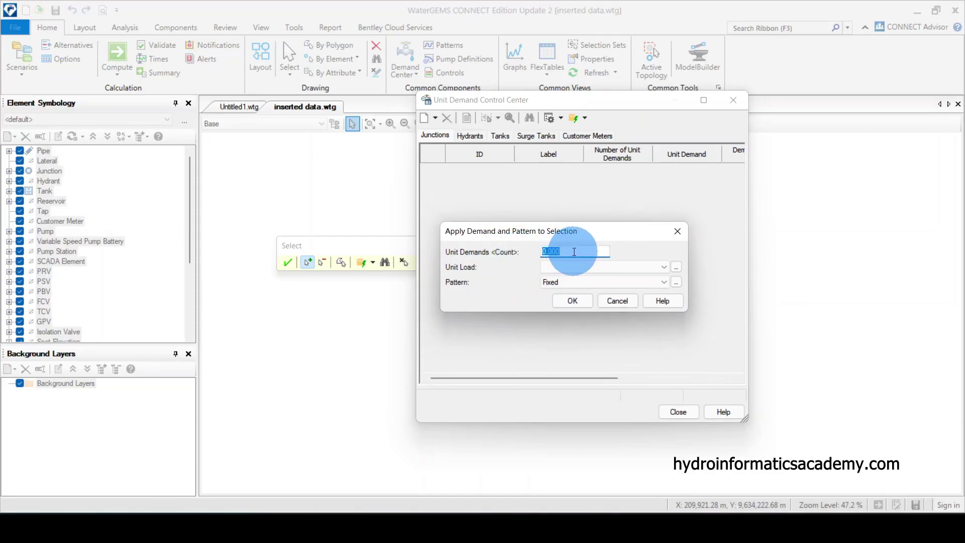
pyautogui.moveTo(535, 232); pyautogui.dragTo(620, 225)
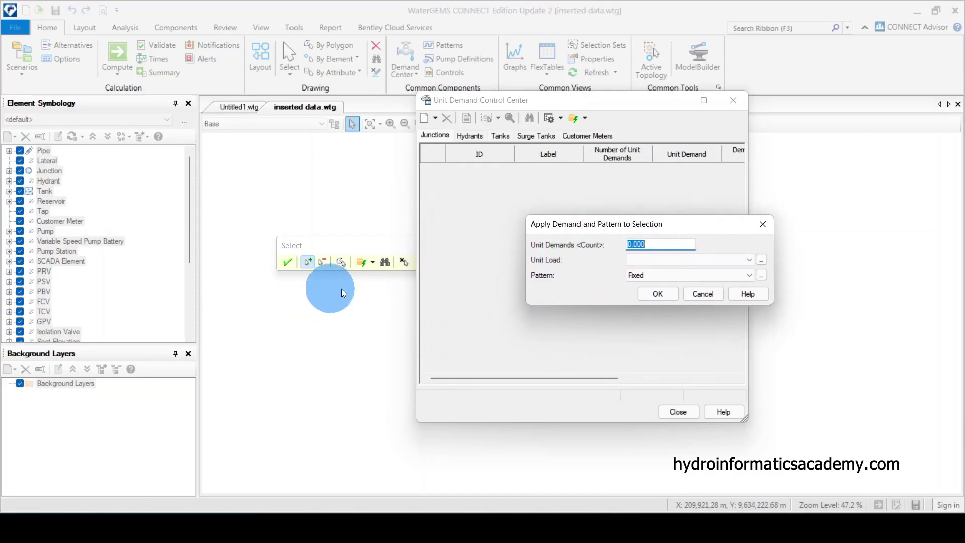
pyautogui.click(658, 244)
pyautogui.press('BackSpace')
pyautogui.press('BackSpace')
pyautogui.press('BackSpace')
pyautogui.press('BackSpace')
pyautogui.press('BackSpace')
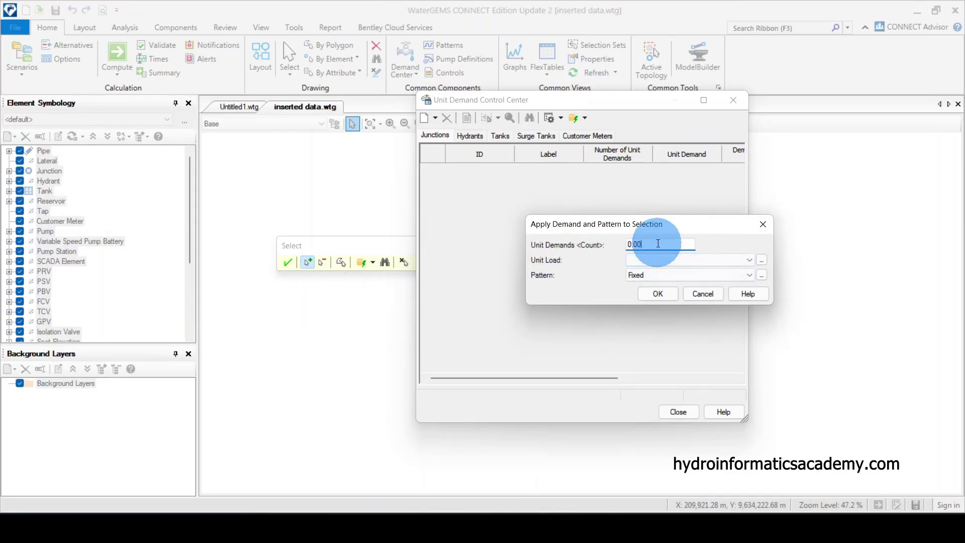
pyautogui.write('750')
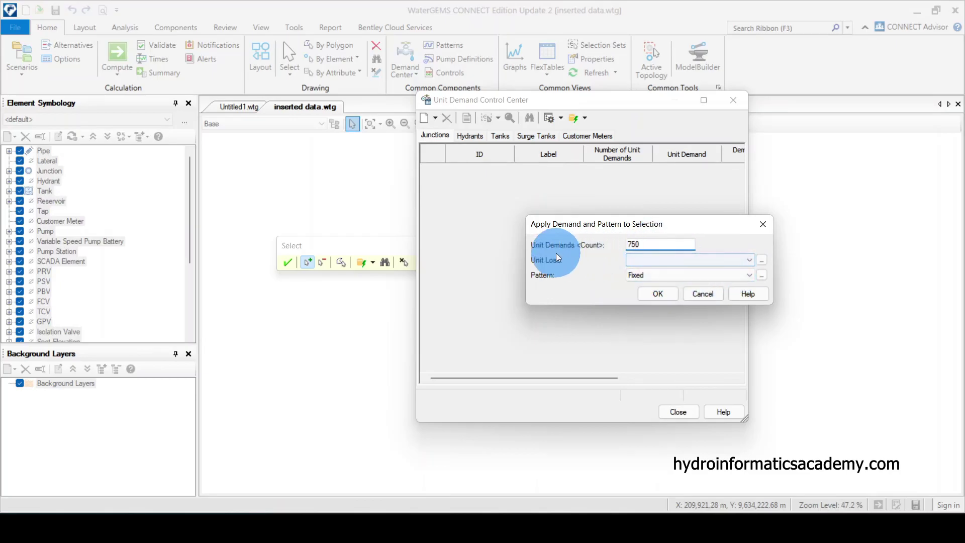
# Choose Unit Demand 750 as the unit load for J-9 with the Fixed pattern.
pyautogui.click(664, 260)
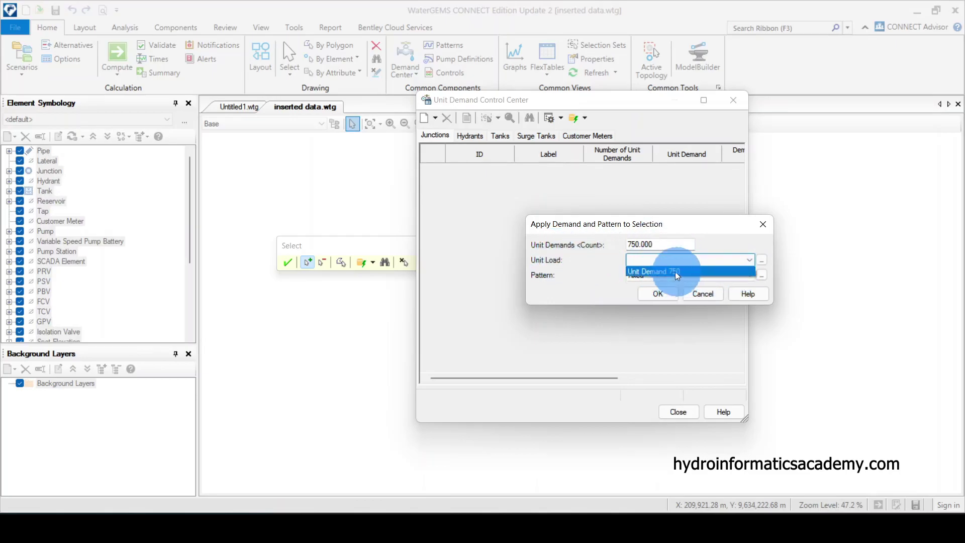
pyautogui.click(656, 271)
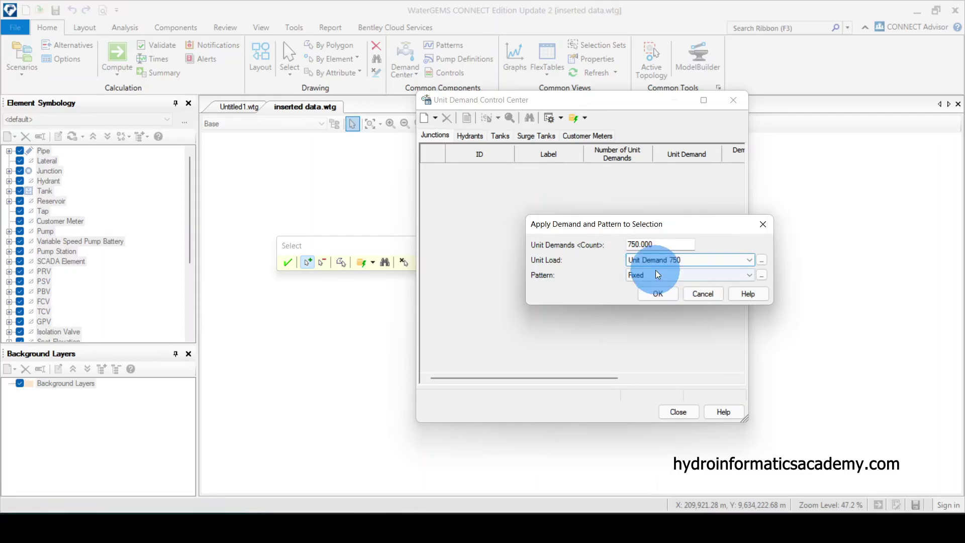
pyautogui.click(683, 275)
pyautogui.click(581, 273)
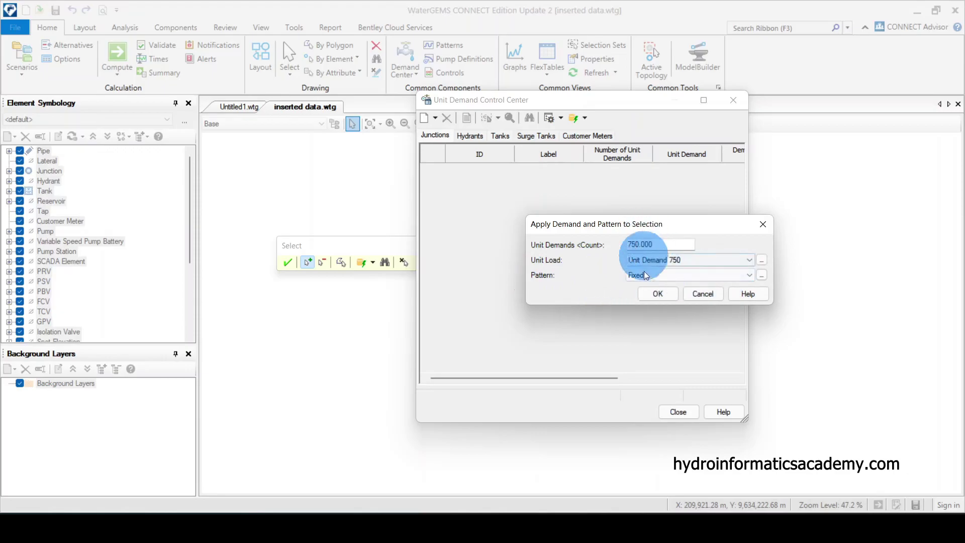
# Review the definition of Unit Demand 750 behind the unit load and close it.
pyautogui.click(656, 243)
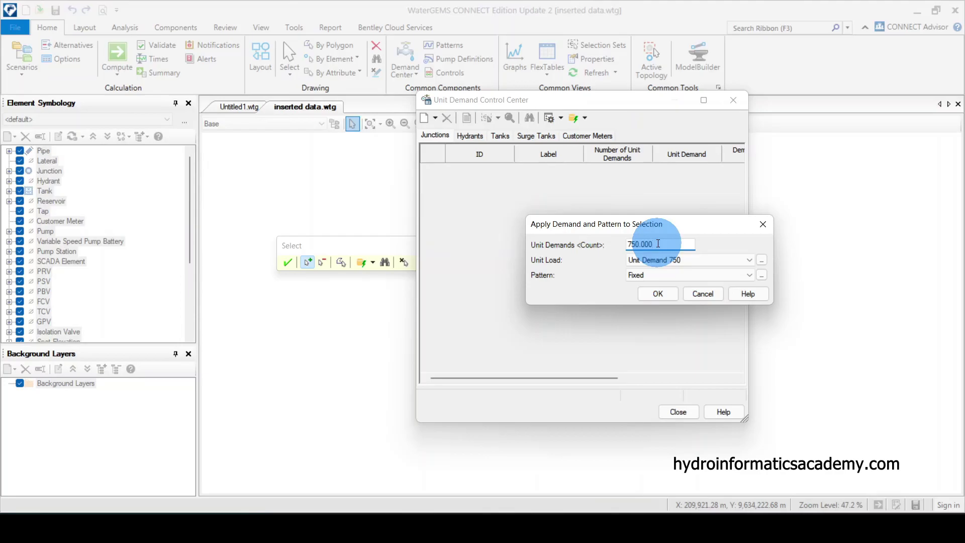
pyautogui.click(762, 260)
pyautogui.click(328, 165)
pyautogui.click(328, 165)
pyautogui.click(412, 187)
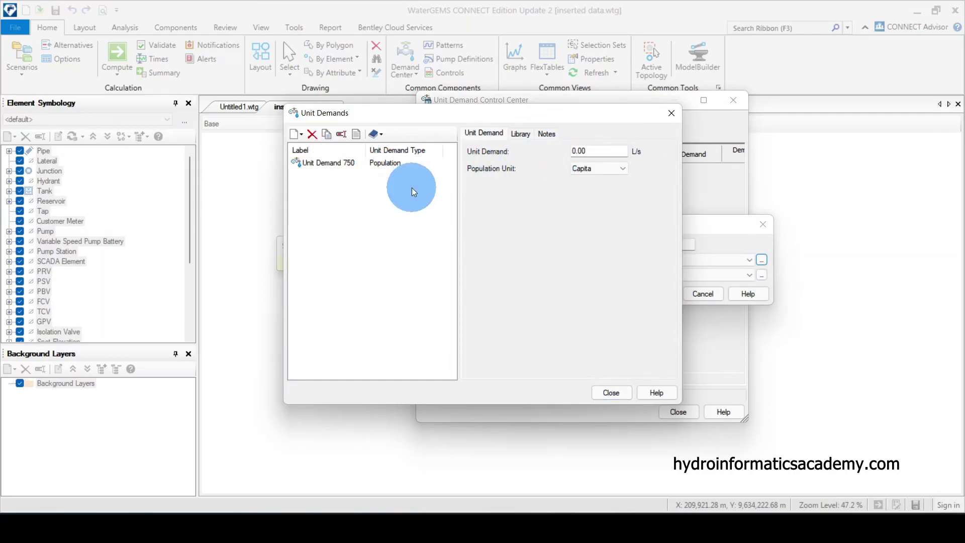
pyautogui.click(612, 393)
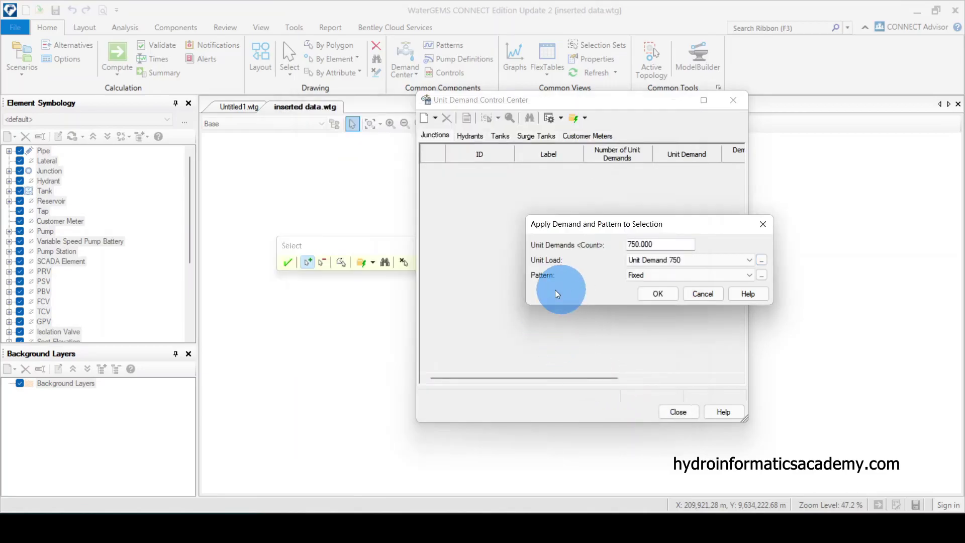
# Apply the unit demand to junction J-9 and maximize the Unit Demand Control Center.
pyautogui.click(658, 293)
pyautogui.moveTo(565, 383); pyautogui.dragTo(652, 382)
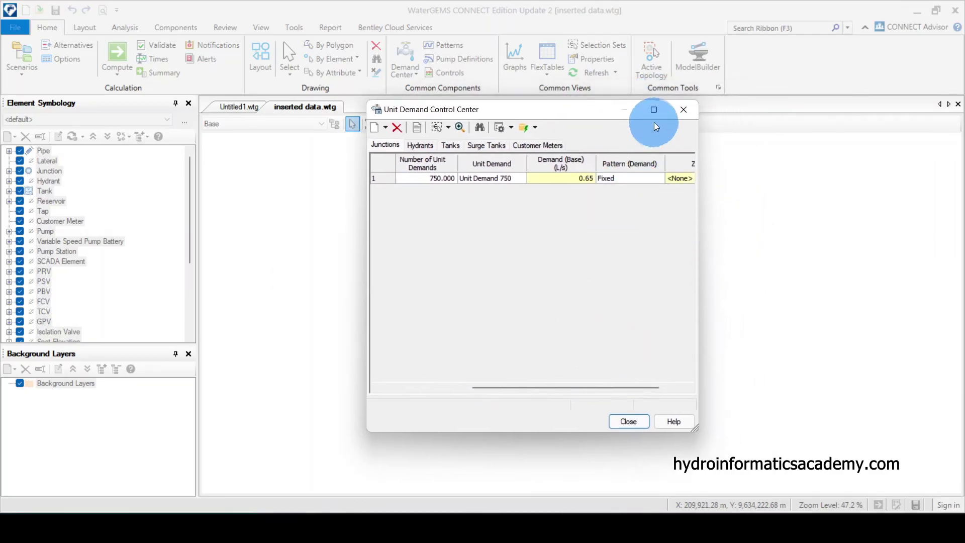
pyautogui.click(653, 110)
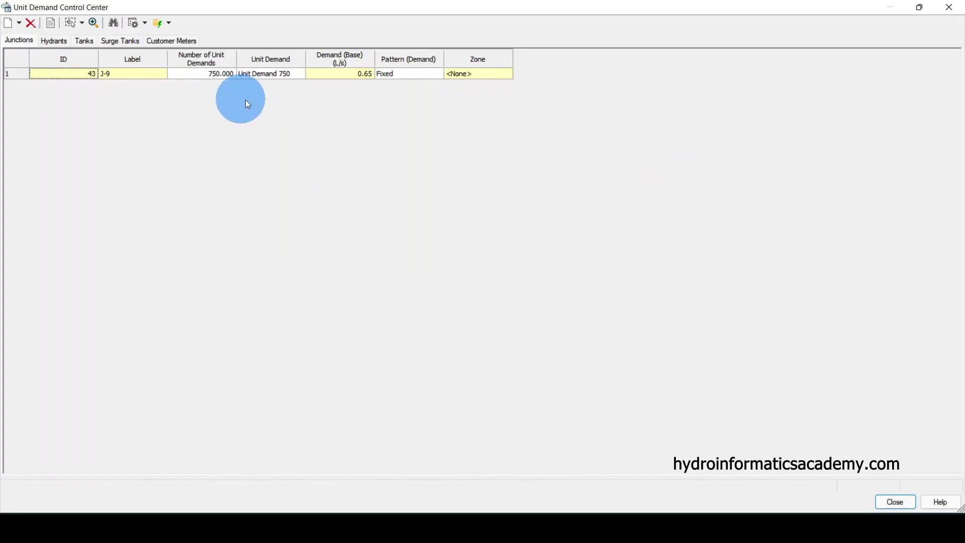
# Examine J-9's number of unit demands, base demand, pattern and unit demand entry, and close the Unit Demand Control Center.
pyautogui.click(216, 74)
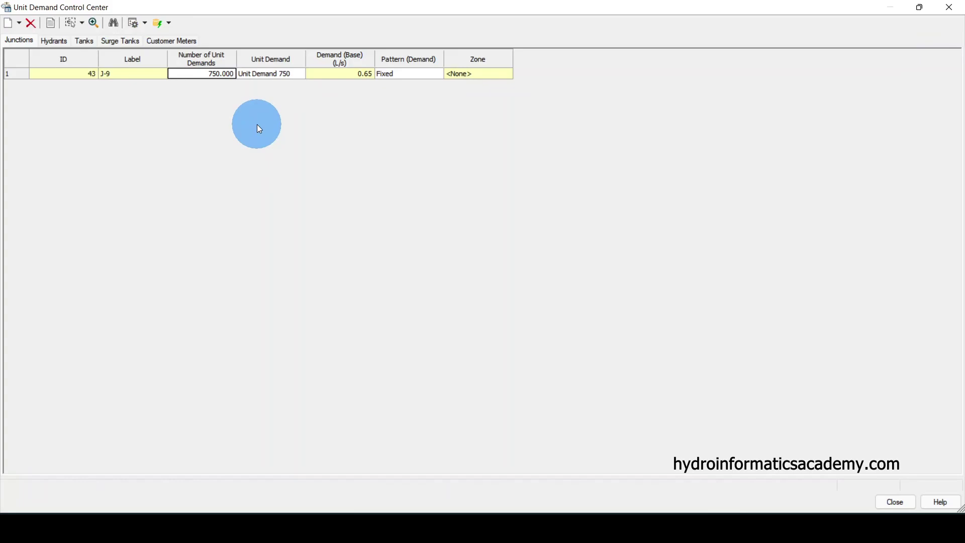
pyautogui.click(359, 74)
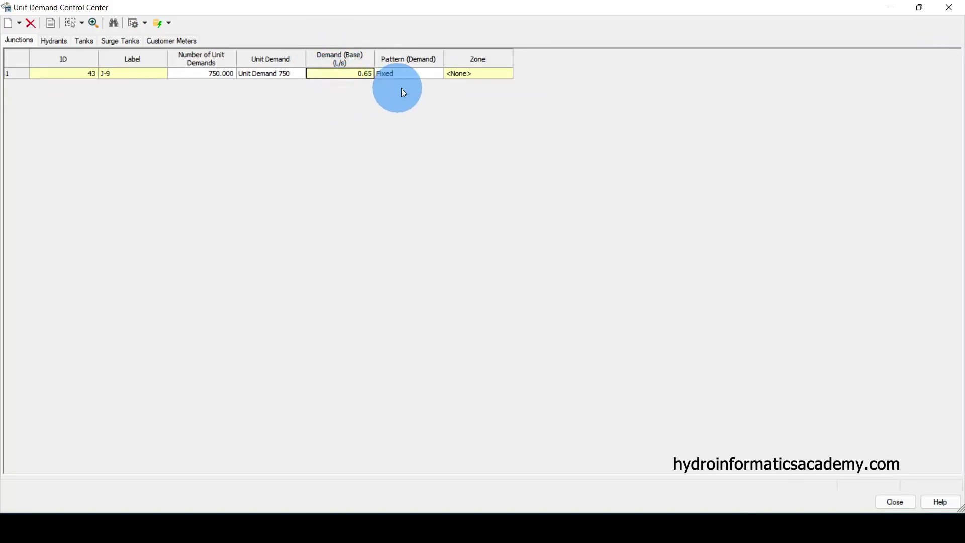
pyautogui.click(427, 76)
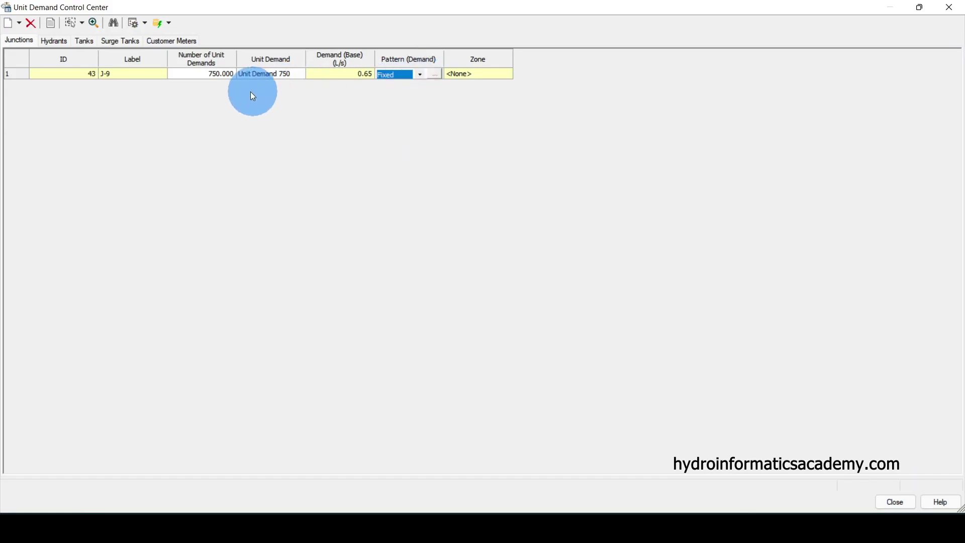
pyautogui.click(208, 77)
pyautogui.click(268, 78)
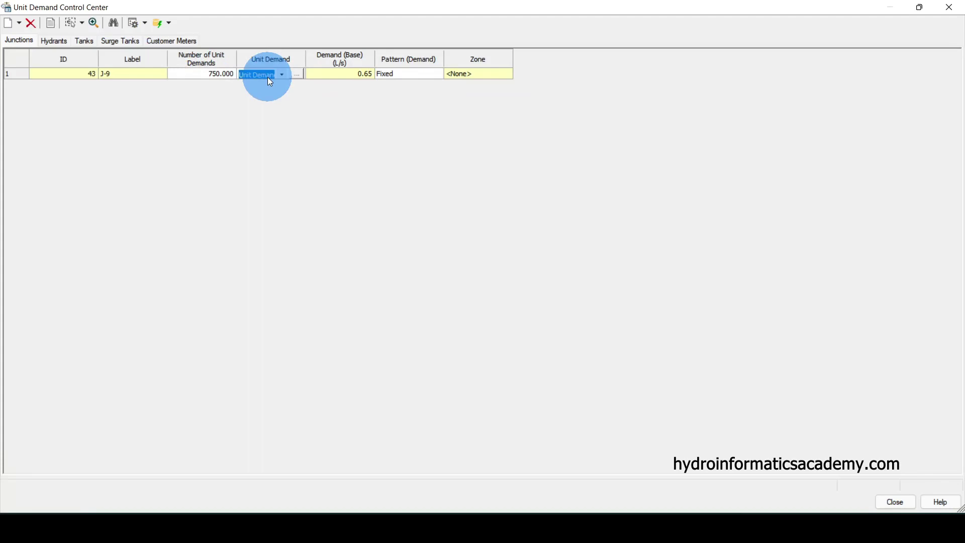
pyautogui.click(950, 7)
# Check the Unit Demand Collection in the properties of junction J-9.
pyautogui.doubleClick(545, 406)
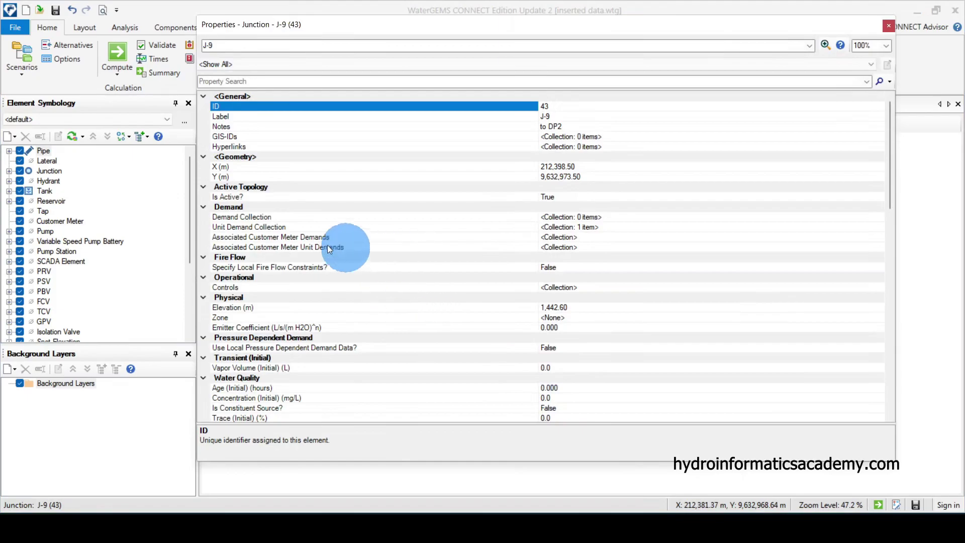
pyautogui.click(274, 237)
pyautogui.click(243, 227)
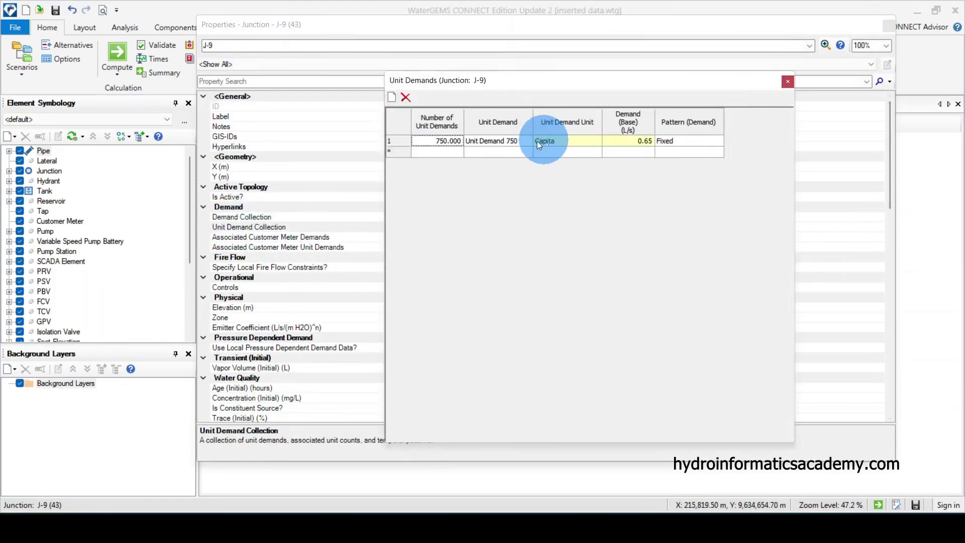
pyautogui.click(787, 83)
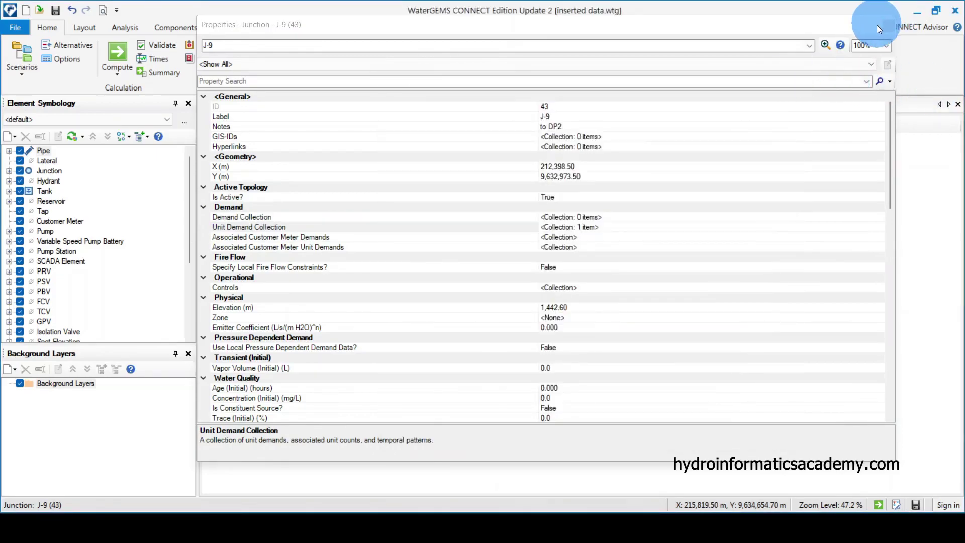
pyautogui.click(888, 25)
# Check the demand entries in the properties of junction J-14.
pyautogui.scroll(2, 669, 327)
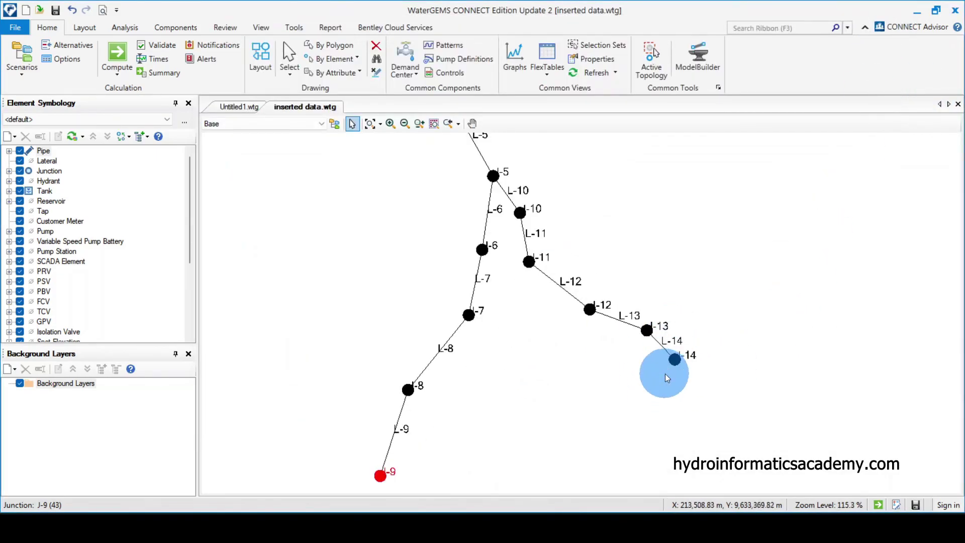
pyautogui.doubleClick(677, 358)
pyautogui.click(397, 237)
pyautogui.click(366, 227)
pyautogui.click(889, 25)
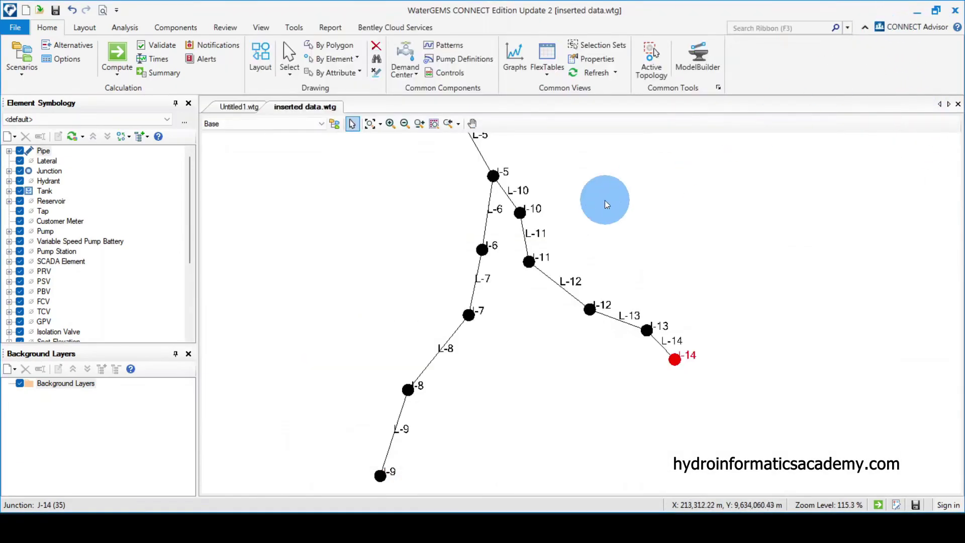
# Reopen the Unit Demand Control Center and start adding a unit demand to junction J-14, chosen in the drawing.
pyautogui.click(409, 76)
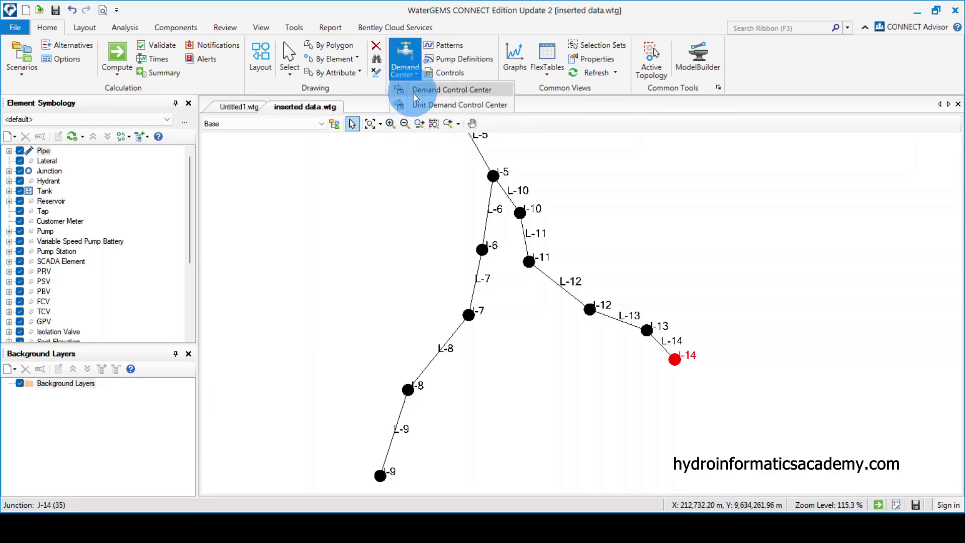
pyautogui.click(459, 105)
pyautogui.click(491, 288)
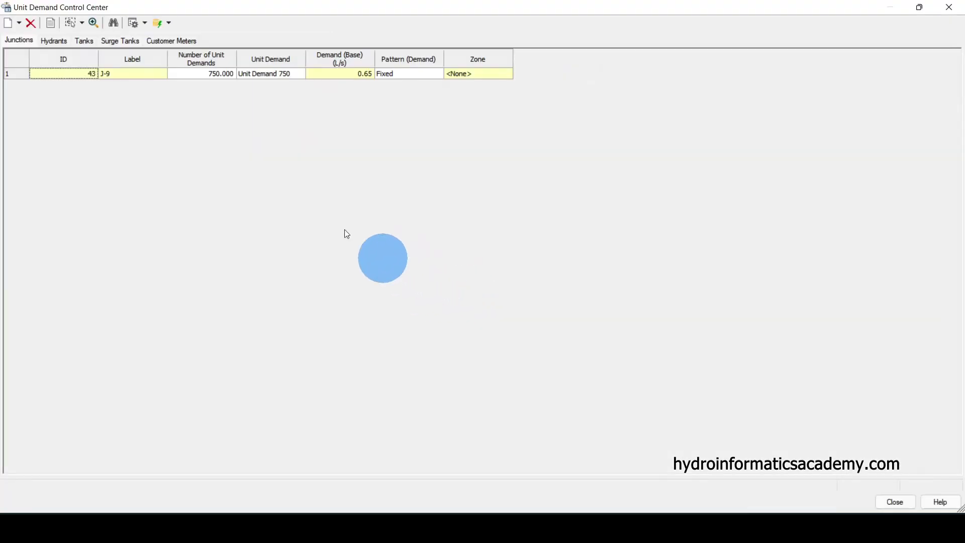
pyautogui.click(19, 24)
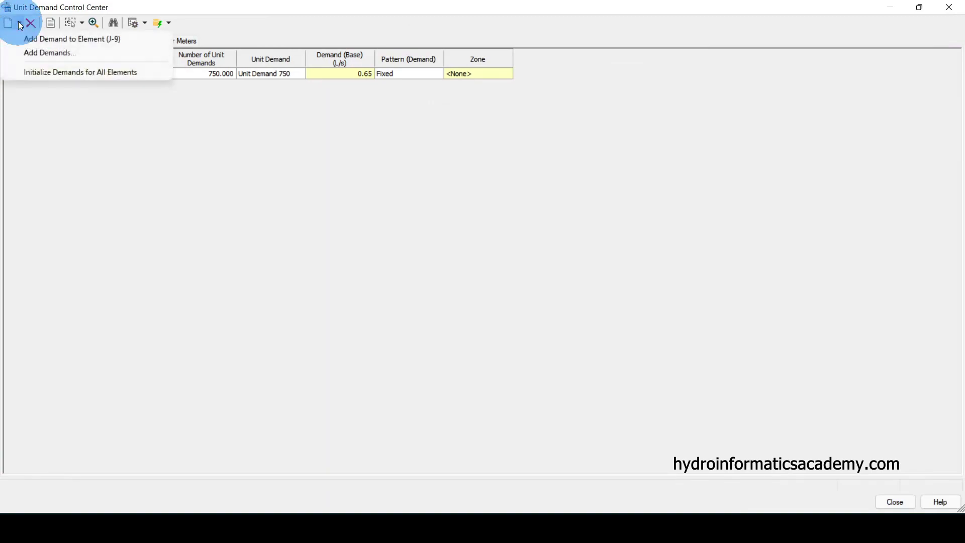
pyautogui.click(57, 53)
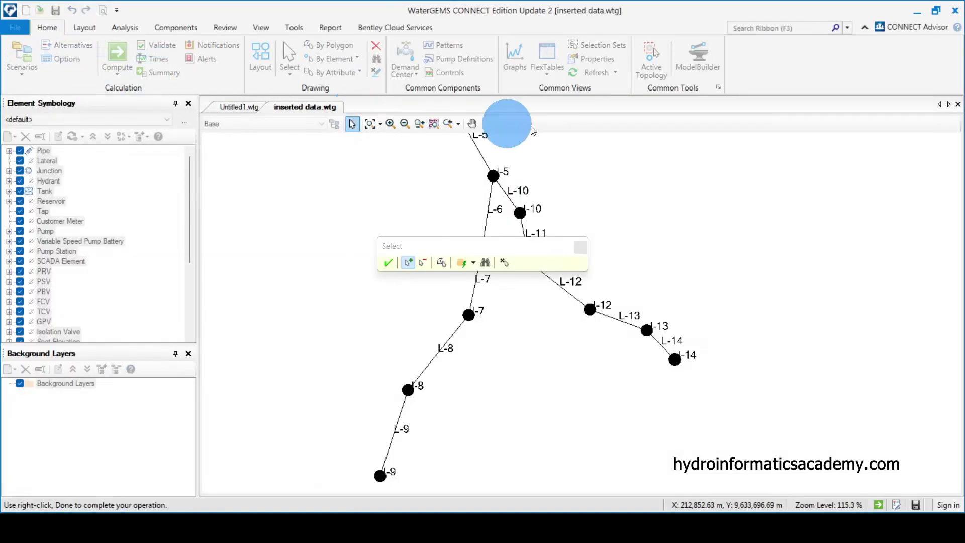
pyautogui.click(674, 361)
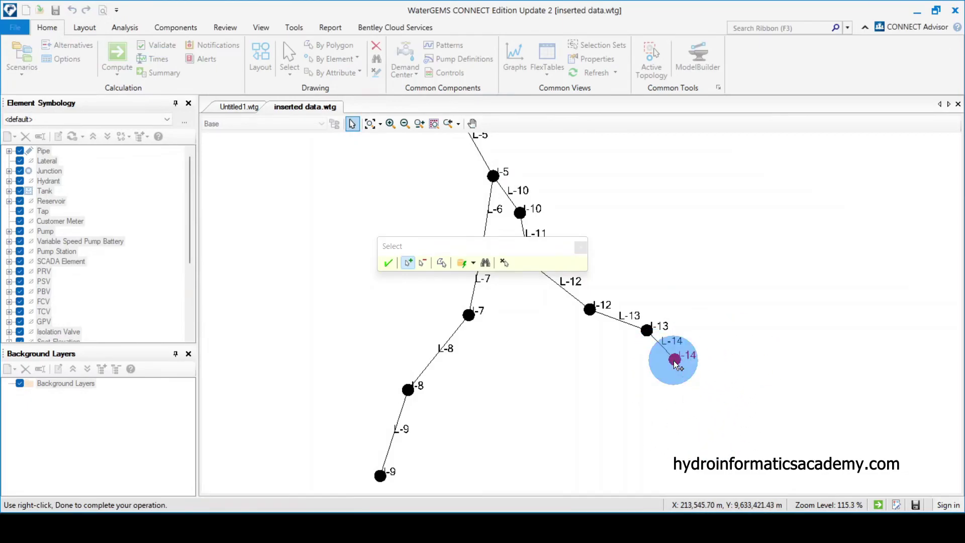
pyautogui.click(386, 264)
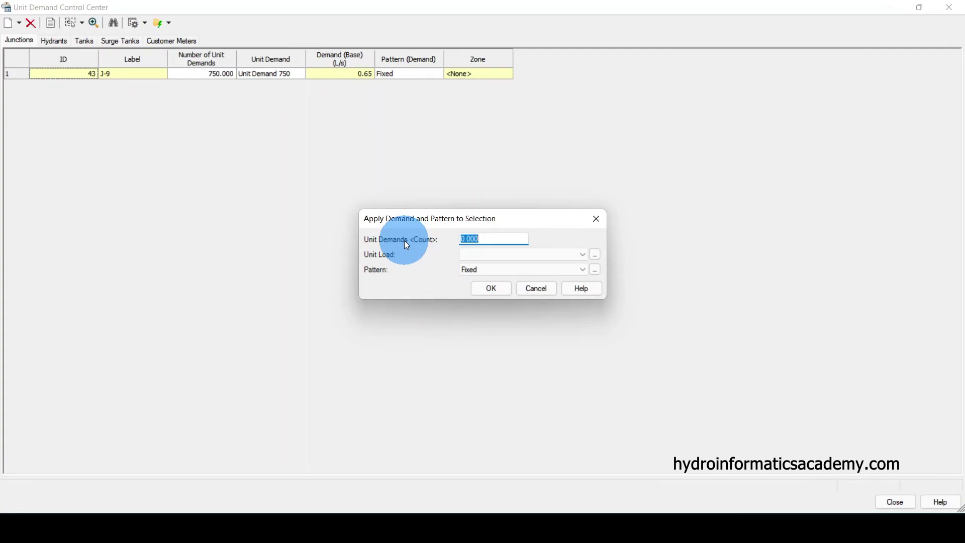
# Set the unit demand count for junction J-14 to 800 and check the available unit loads.
pyautogui.write('800')
pyautogui.click(507, 254)
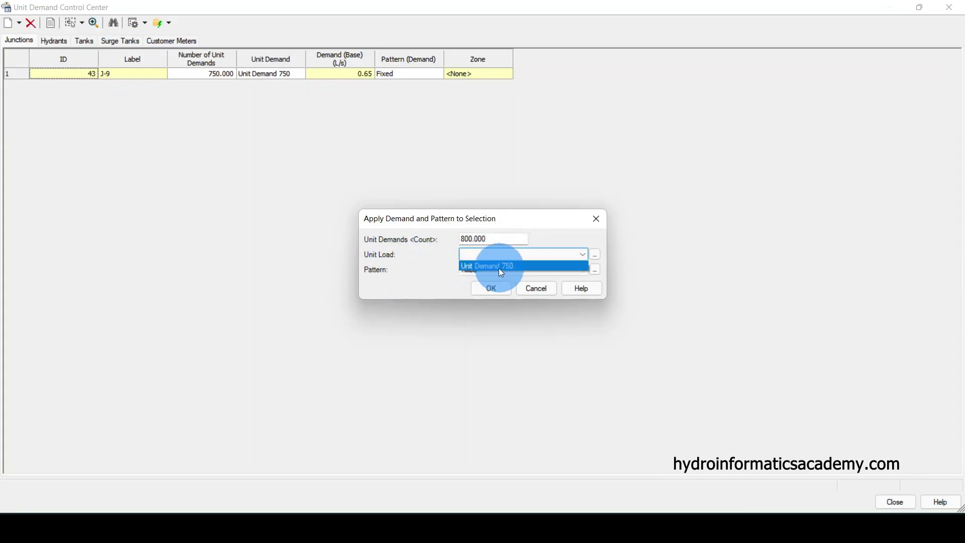
pyautogui.click(483, 256)
# Create a population-type unit demand and name it Unit Demand - 800.
pyautogui.click(595, 254)
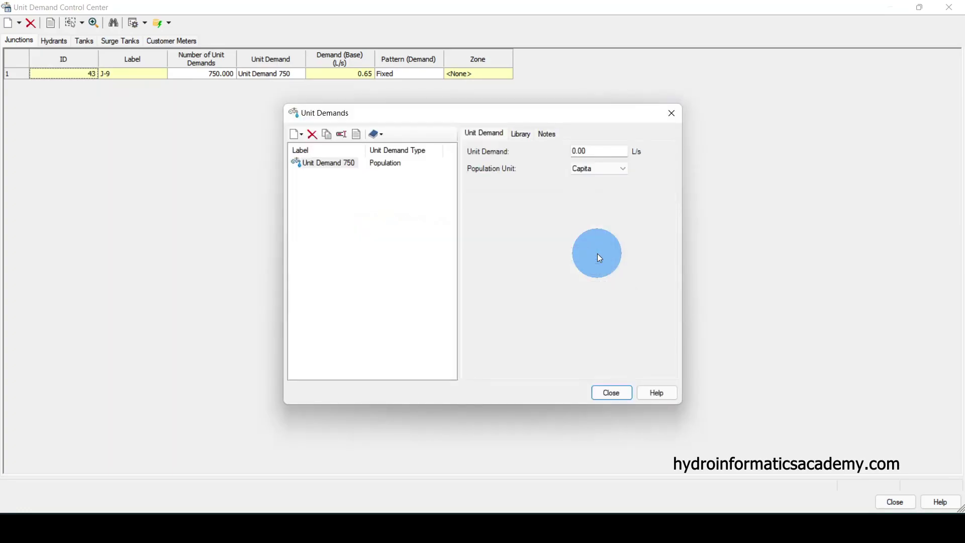
pyautogui.click(300, 135)
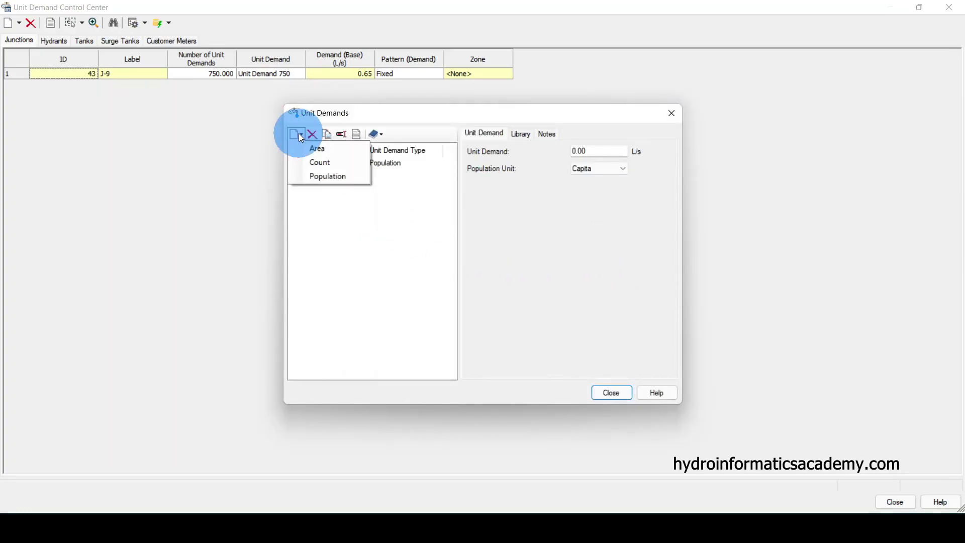
pyautogui.click(333, 176)
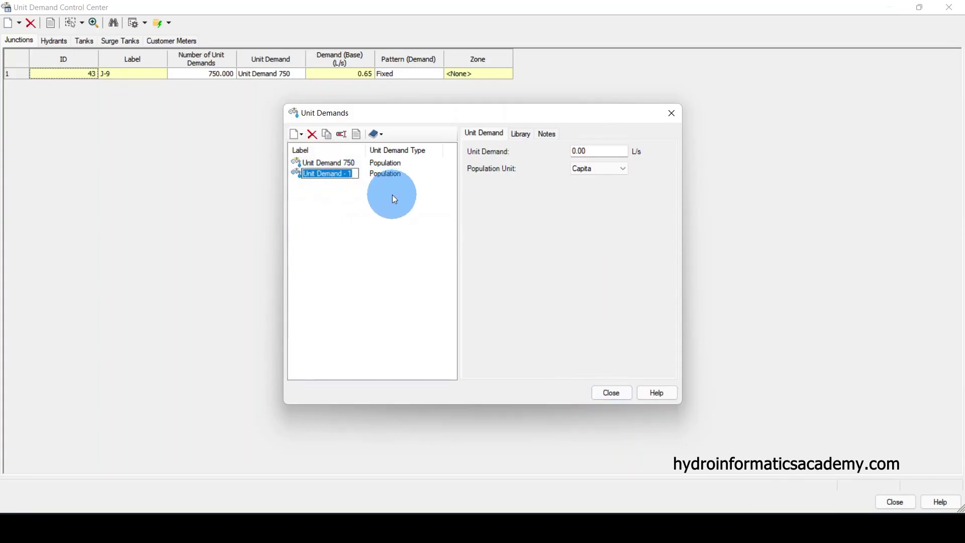
pyautogui.click(351, 174)
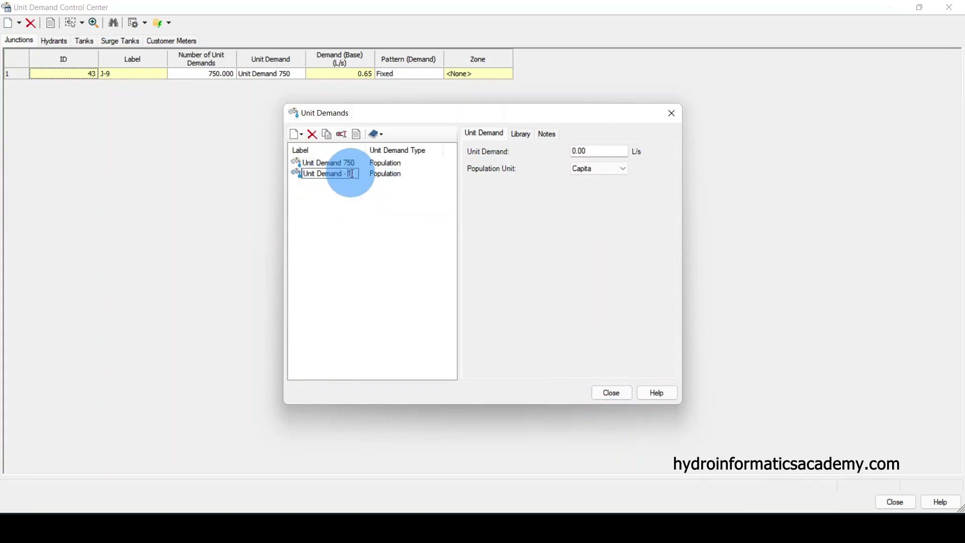
pyautogui.press('BackSpace')
pyautogui.write('800')
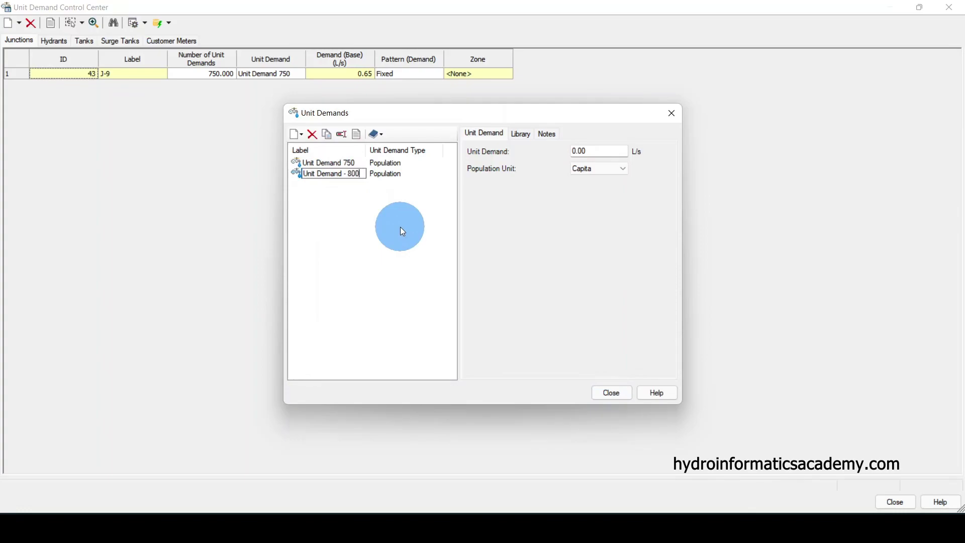
pyautogui.press('Return')
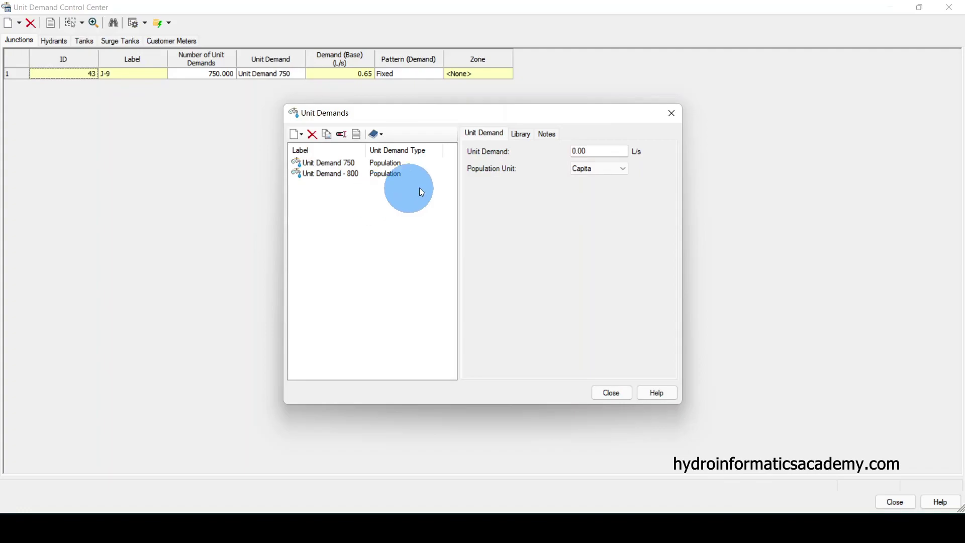
# Set the value of Unit Demand - 800 to 0.0009 L/s per capita and close the unit demand definitions.
pyautogui.doubleClick(602, 151)
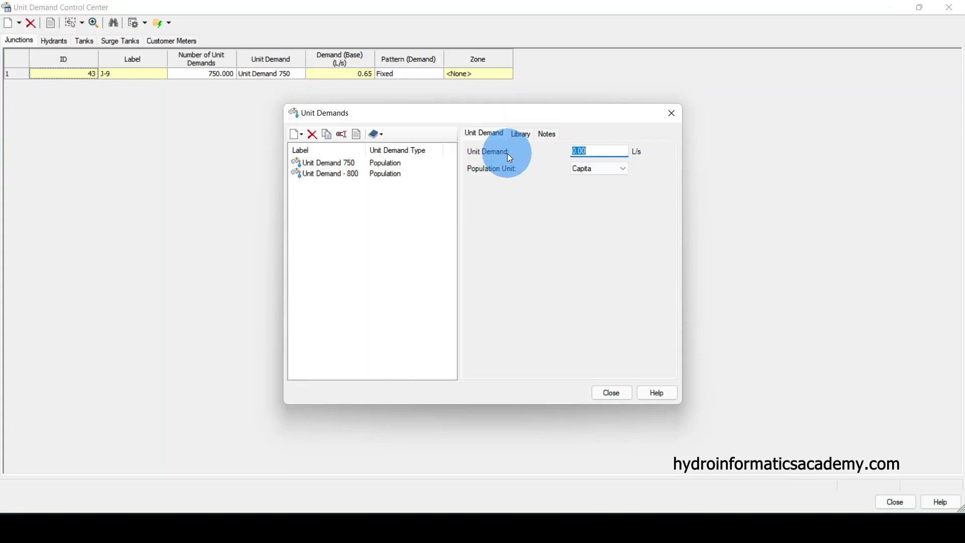
pyautogui.write('0.0009')
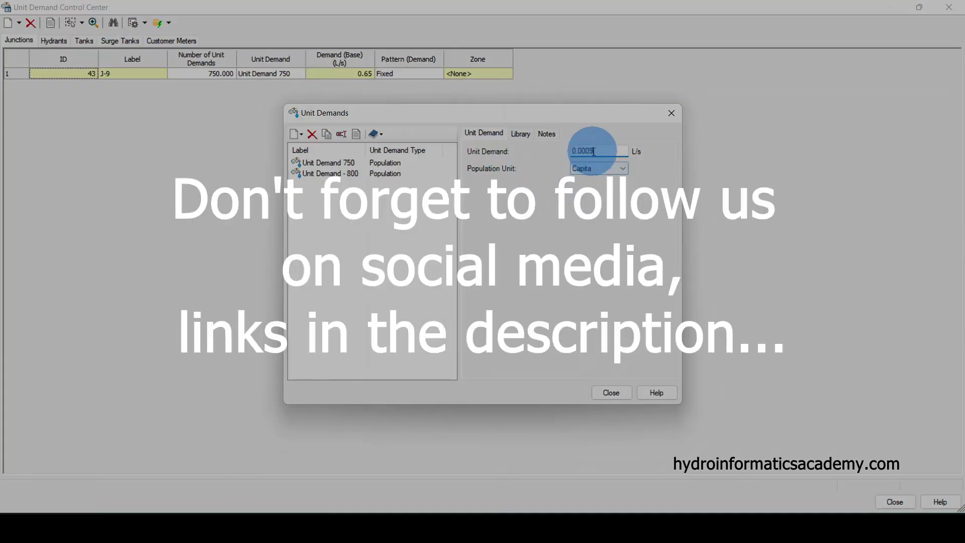
pyautogui.click(611, 393)
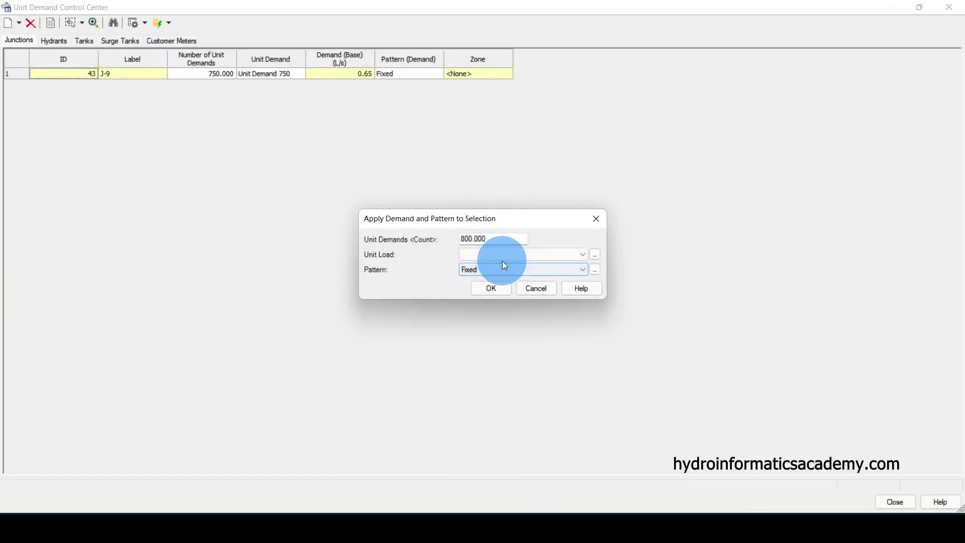
# Apply the Unit Demand - 800 load with the Fixed pattern to junction J-14 and close the Unit Demand Control Center.
pyautogui.moveTo(480, 238)
pyautogui.mouseDown()
pyautogui.moveTo(491, 238)
pyautogui.moveTo(467, 238)
pyautogui.mouseUp()
pyautogui.click(536, 254)
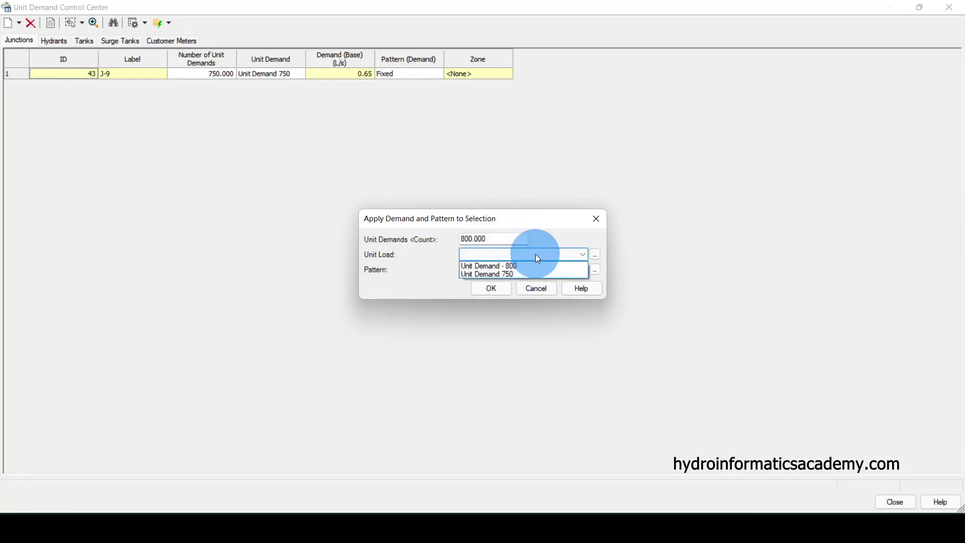
pyautogui.click(512, 266)
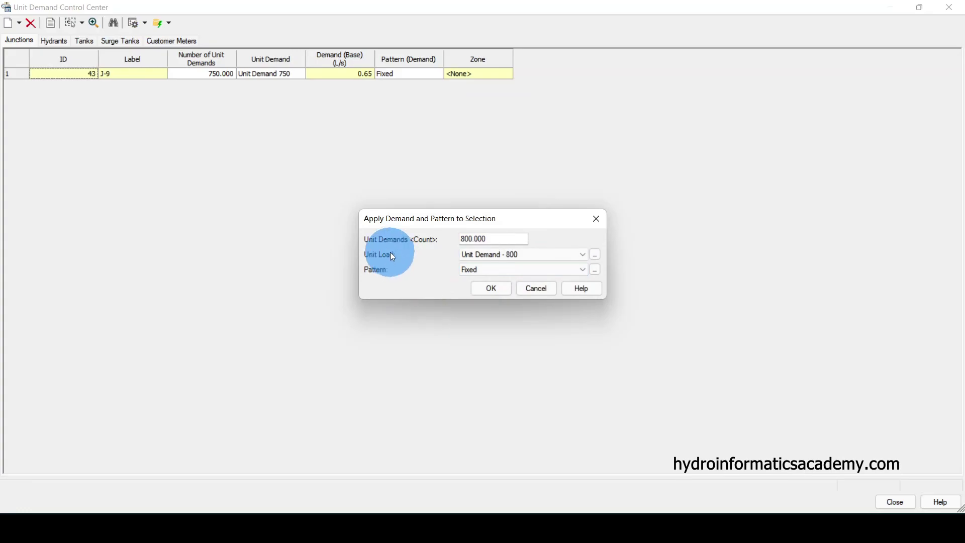
pyautogui.click(493, 291)
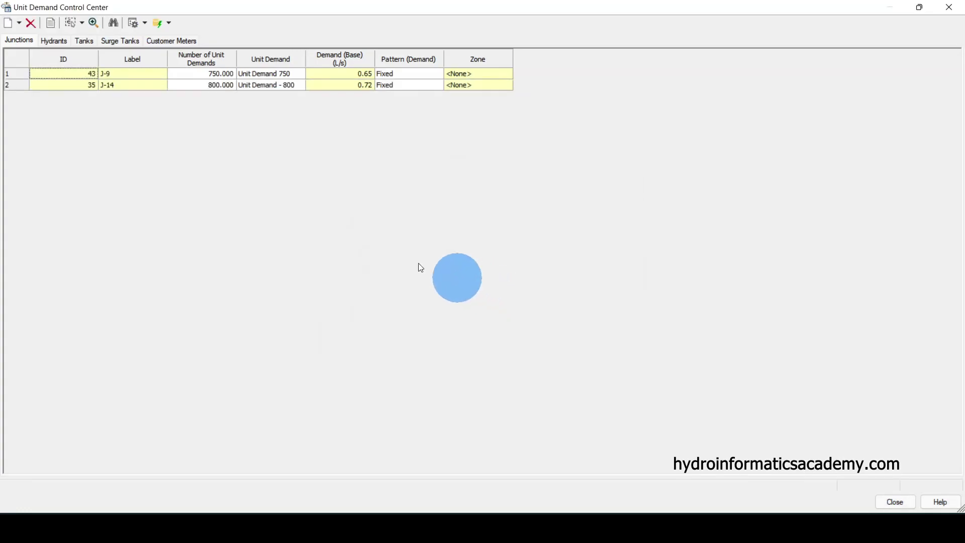
pyautogui.click(947, 11)
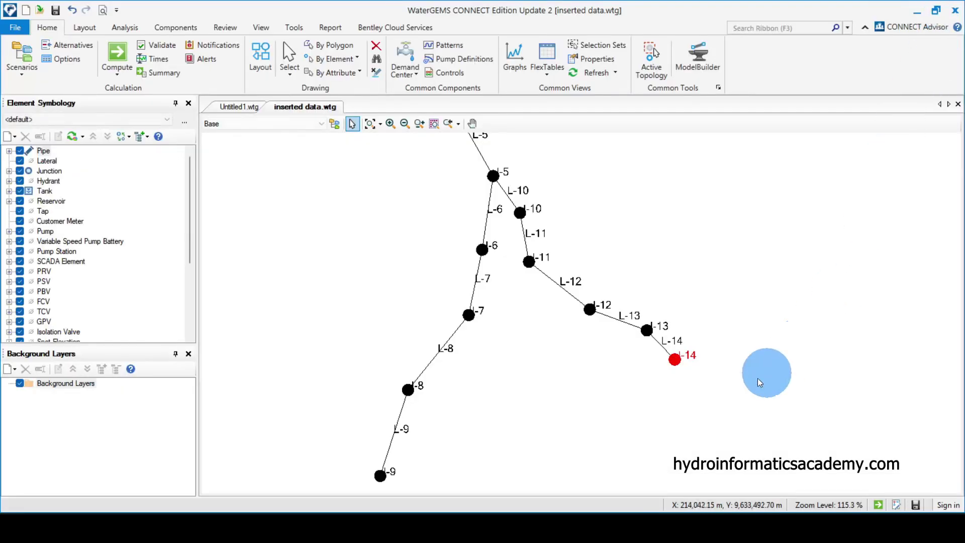
# Check the Unit Demand Collection in the properties of junction J-14.
pyautogui.doubleClick(674, 360)
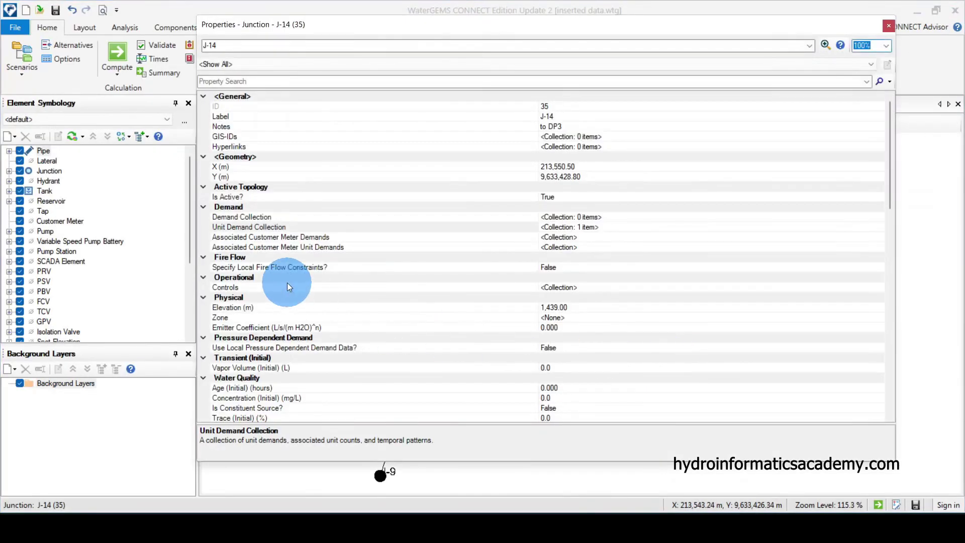
pyautogui.click(240, 228)
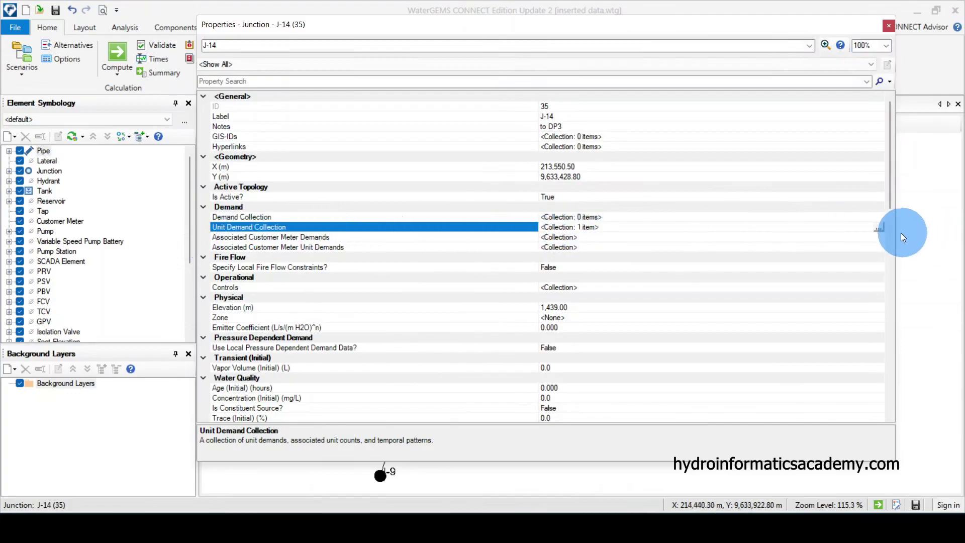
pyautogui.click(879, 229)
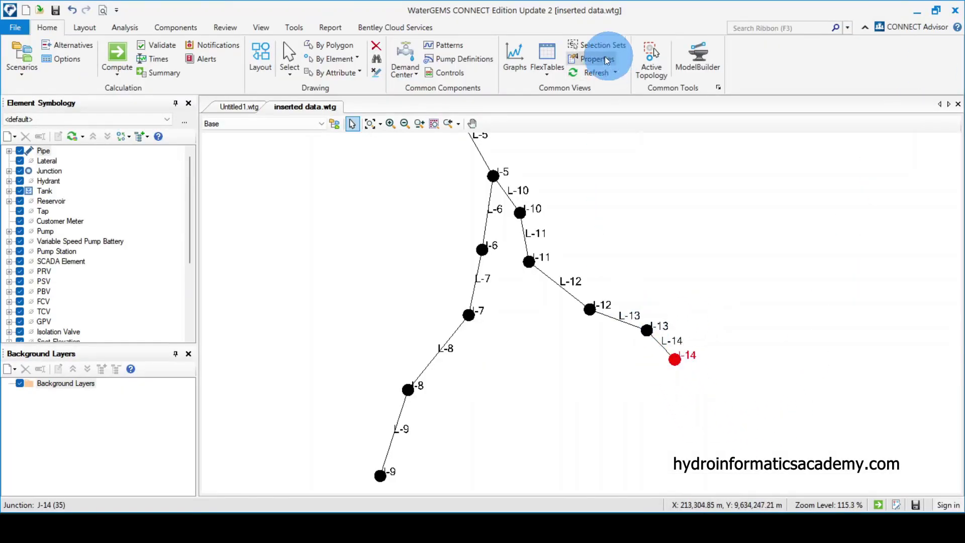
# Reopen the Unit Demand Control Center, declining the Demand Control Center.
pyautogui.click(406, 69)
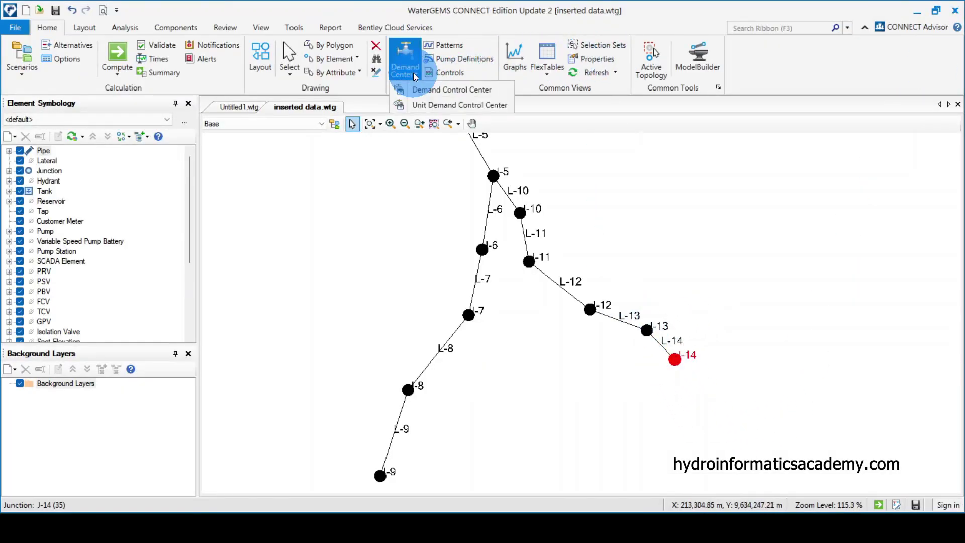
pyautogui.click(453, 91)
pyautogui.click(550, 288)
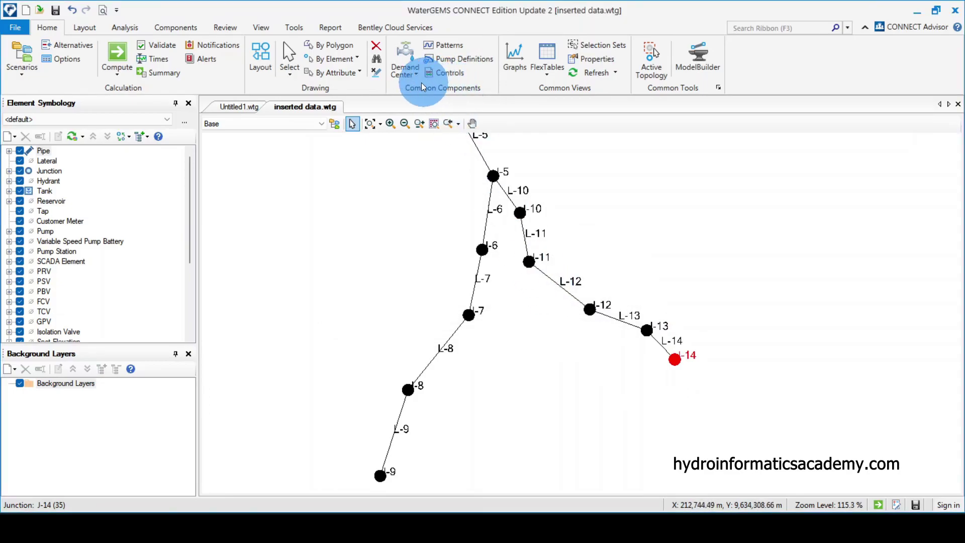
pyautogui.click(411, 73)
pyautogui.click(432, 108)
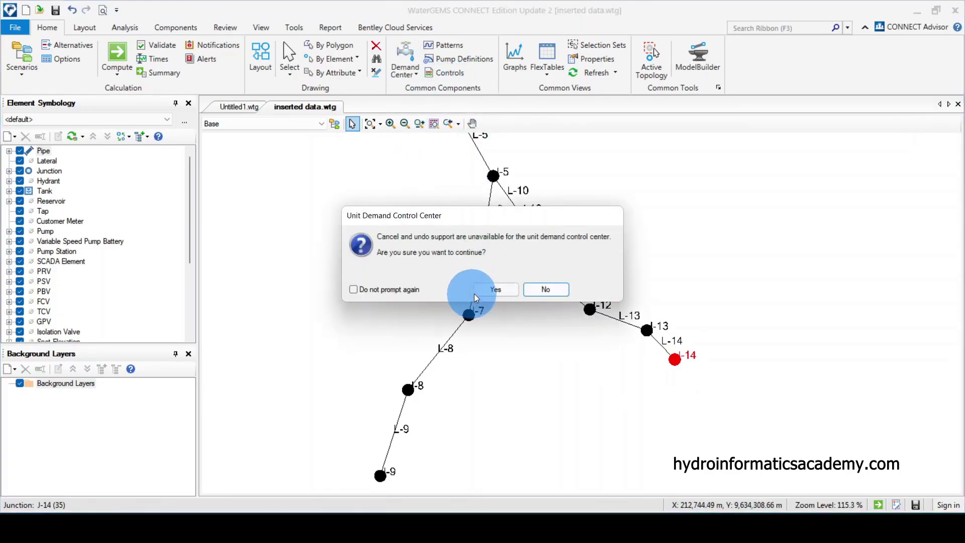
pyautogui.click(487, 291)
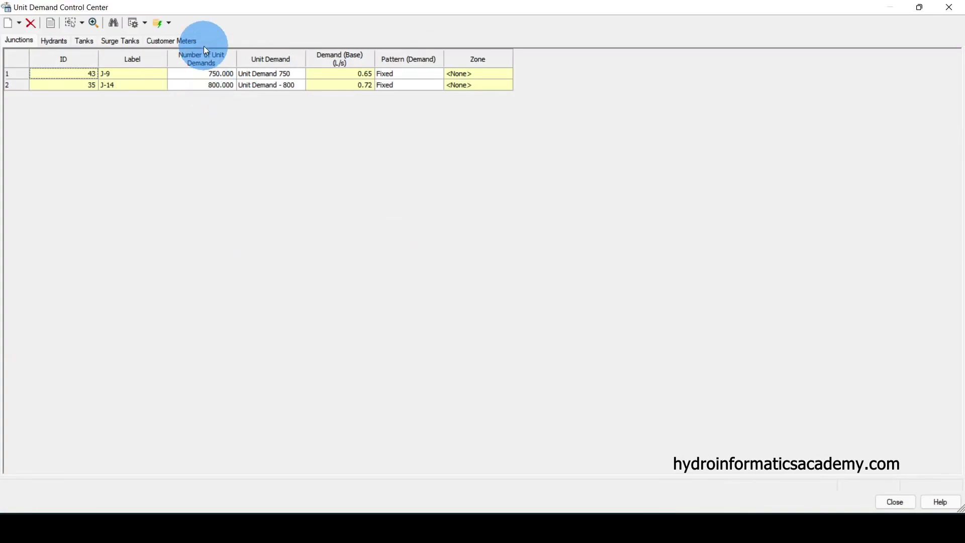
# Examine J-14's number of unit demands, unit demand definition and base demand in the Unit Demand Control Center.
pyautogui.click(210, 86)
pyautogui.click(282, 90)
pyautogui.click(297, 87)
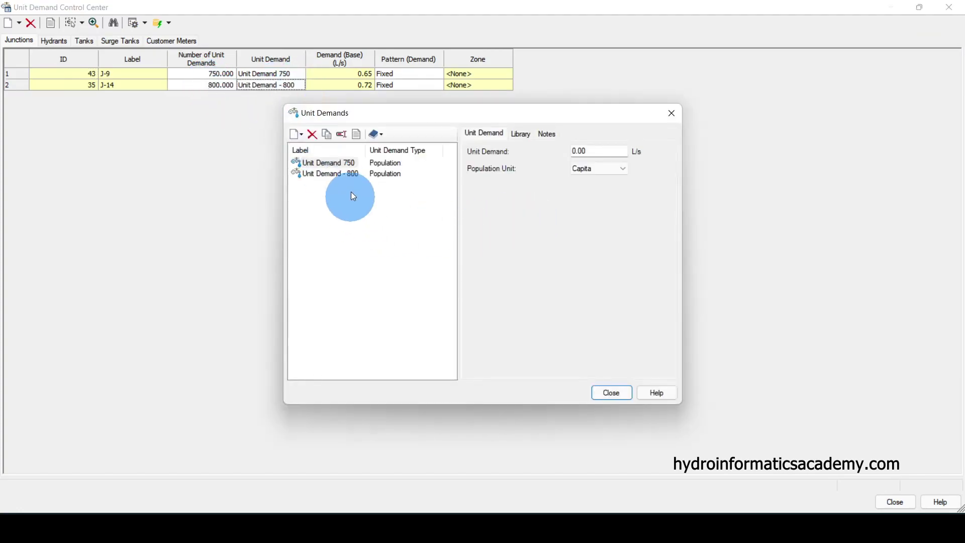
pyautogui.click(612, 394)
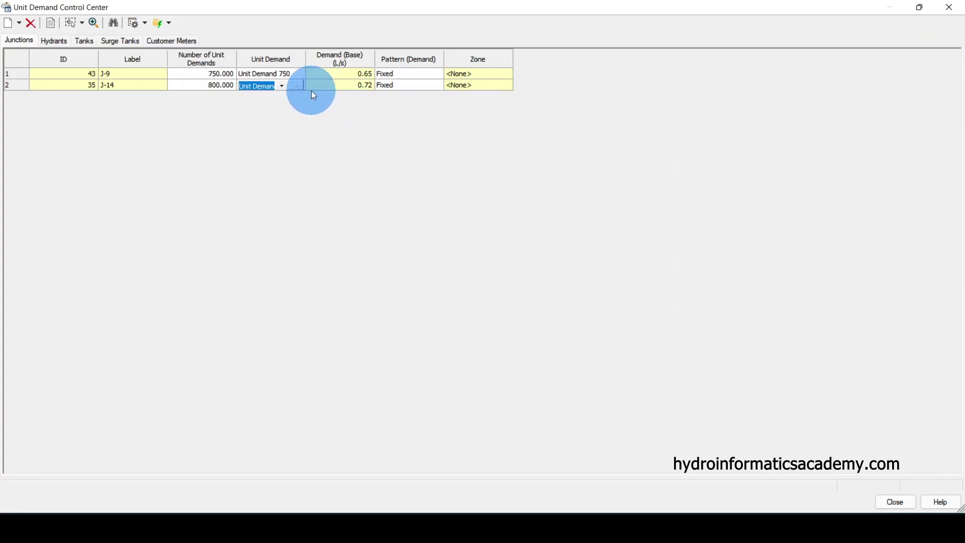
pyautogui.click(217, 86)
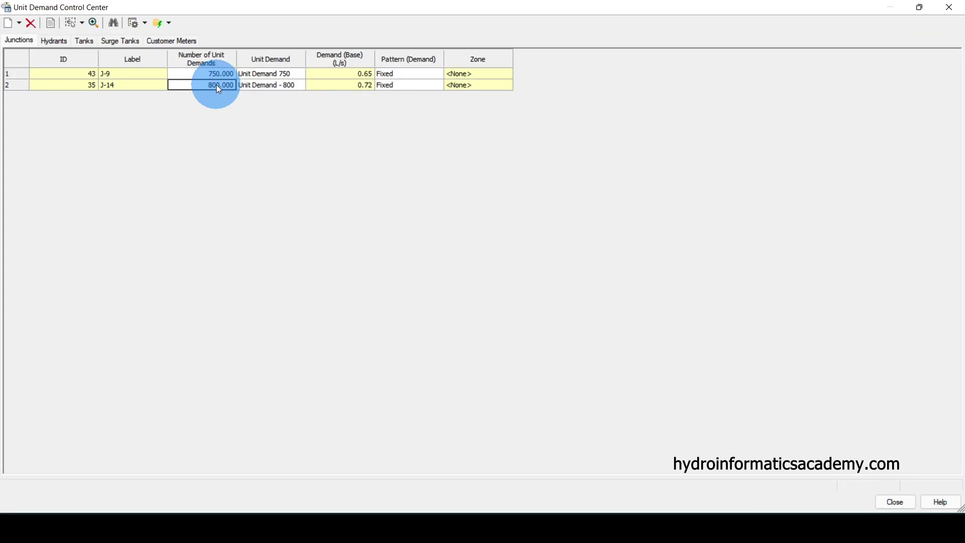
pyautogui.click(291, 87)
pyautogui.click(296, 85)
pyautogui.click(331, 173)
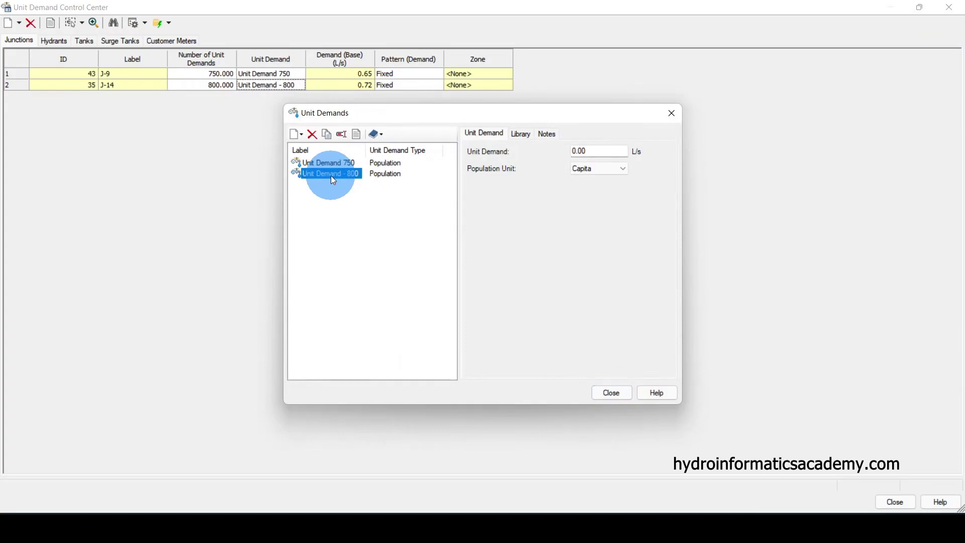
pyautogui.click(611, 393)
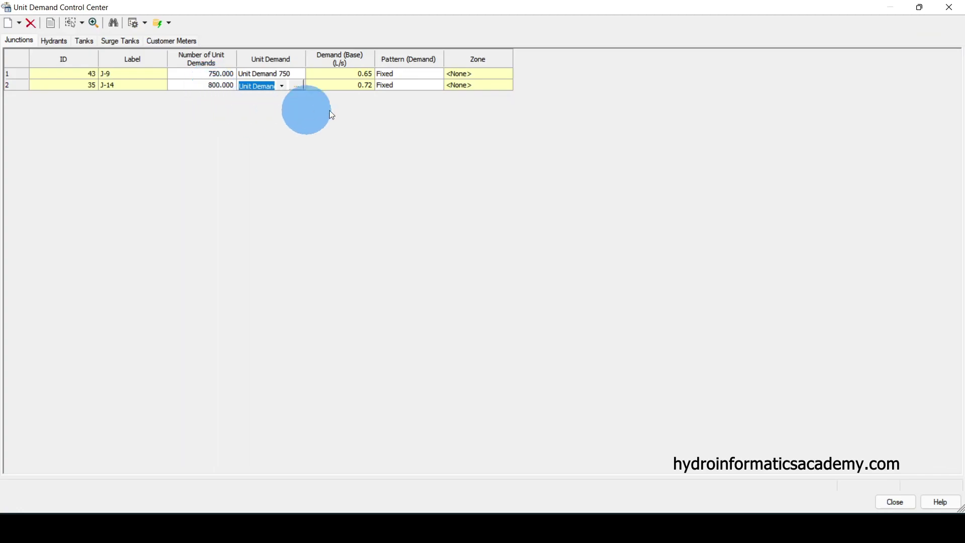
pyautogui.click(359, 85)
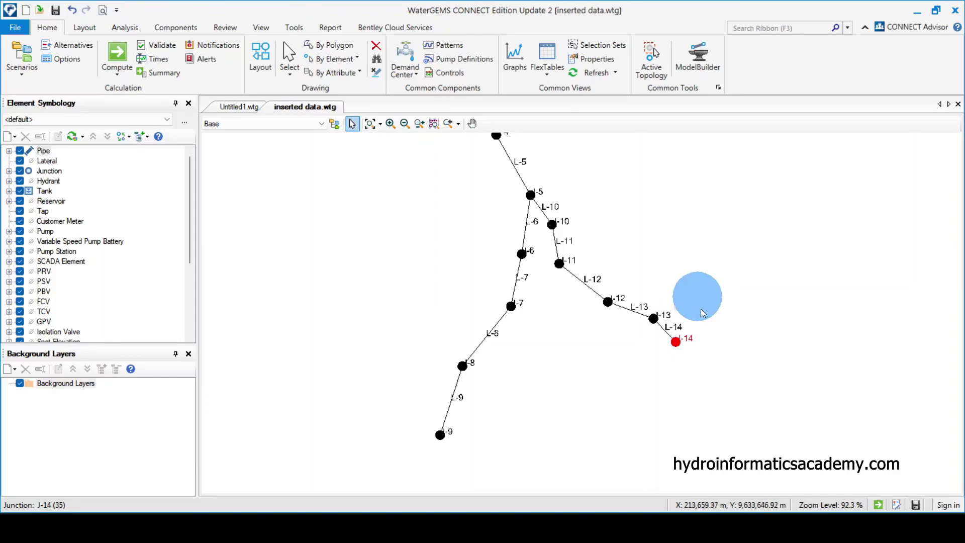
# Examine the operating range type and the base, minimum, initial and maximum elevations in the properties of tank ST-1.
pyautogui.scroll(-3, 703, 306)
pyautogui.scroll(2, 628, 272)
pyautogui.scroll(-1, 538, 334)
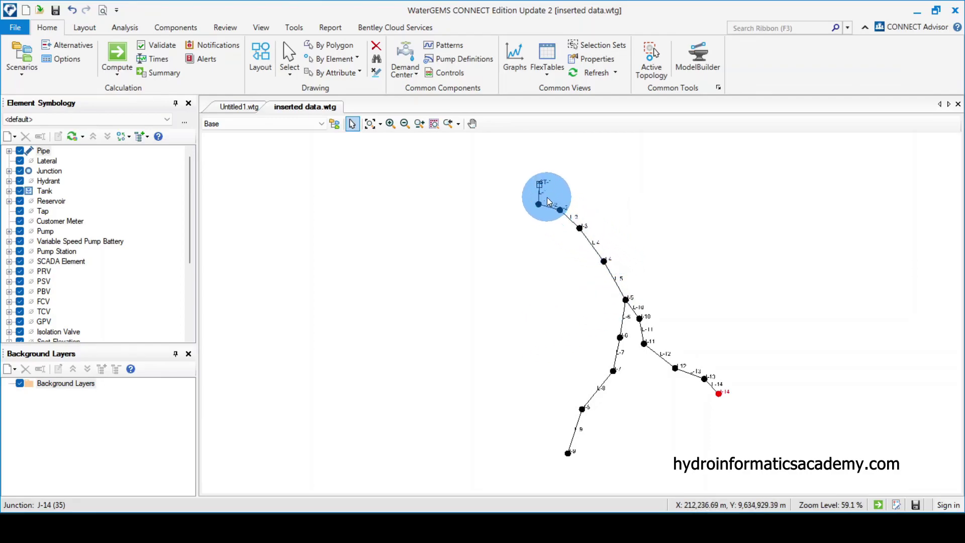
pyautogui.scroll(1, 550, 198)
pyautogui.scroll(-1, 496, 168)
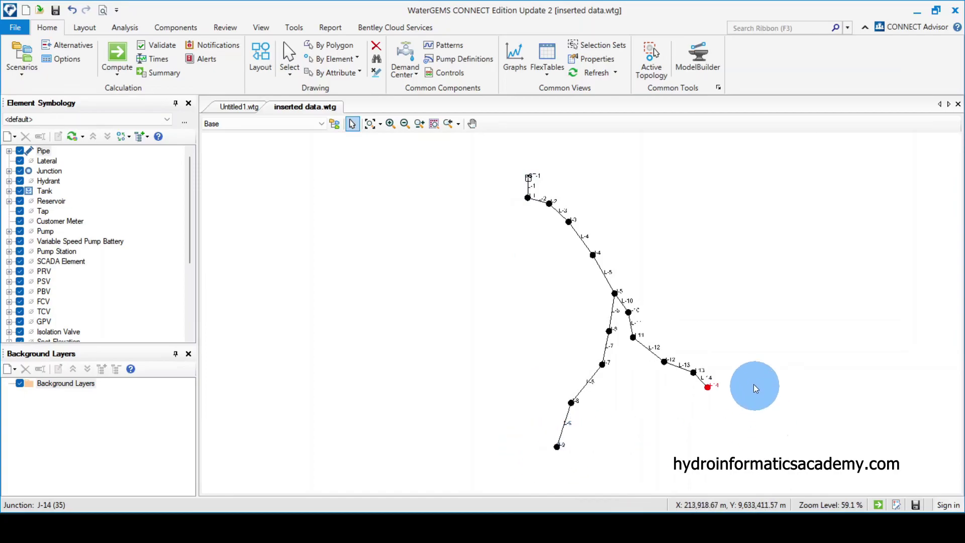
pyautogui.scroll(2, 538, 183)
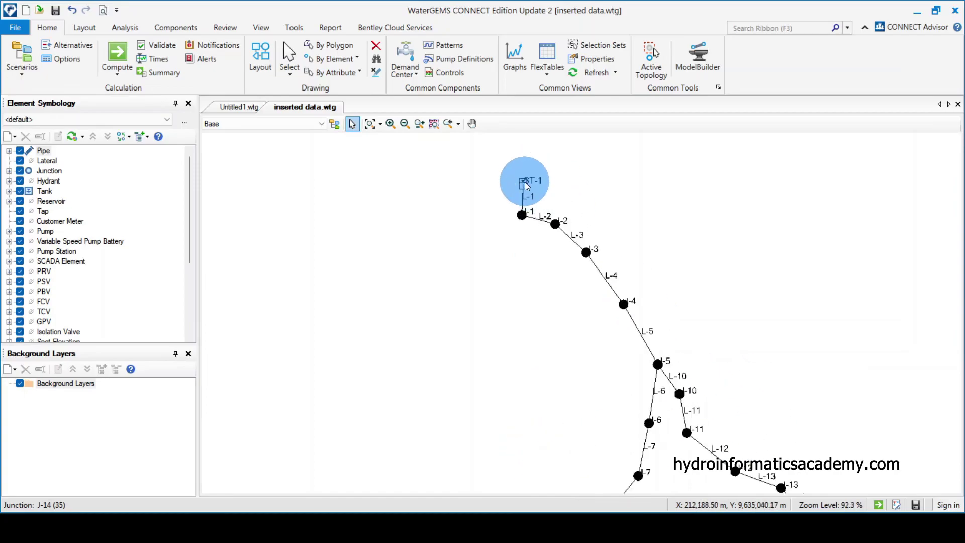
pyautogui.doubleClick(538, 183)
pyautogui.click(246, 268)
pyautogui.click(254, 288)
pyautogui.click(403, 278)
pyautogui.click(359, 307)
pyautogui.click(354, 298)
pyautogui.click(462, 278)
pyautogui.click(372, 298)
pyautogui.click(380, 317)
pyautogui.click(388, 287)
pyautogui.click(390, 277)
pyautogui.click(392, 307)
pyautogui.click(386, 287)
pyautogui.click(417, 277)
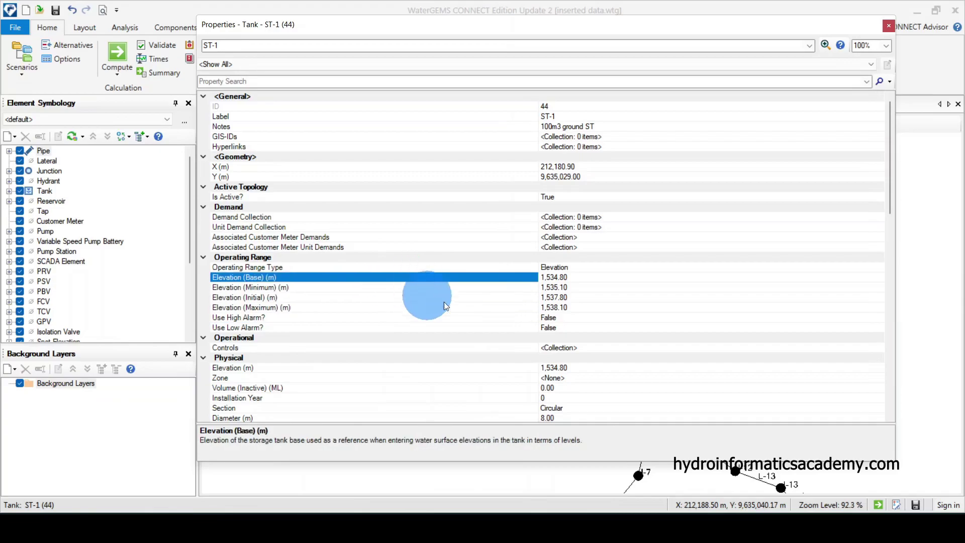
pyautogui.click(888, 25)
# Validate the whole water network model and dismiss the validation message.
pyautogui.scroll(1, 590, 347)
pyautogui.scroll(-2, 578, 345)
pyautogui.scroll(1, 567, 349)
pyautogui.scroll(-2, 566, 349)
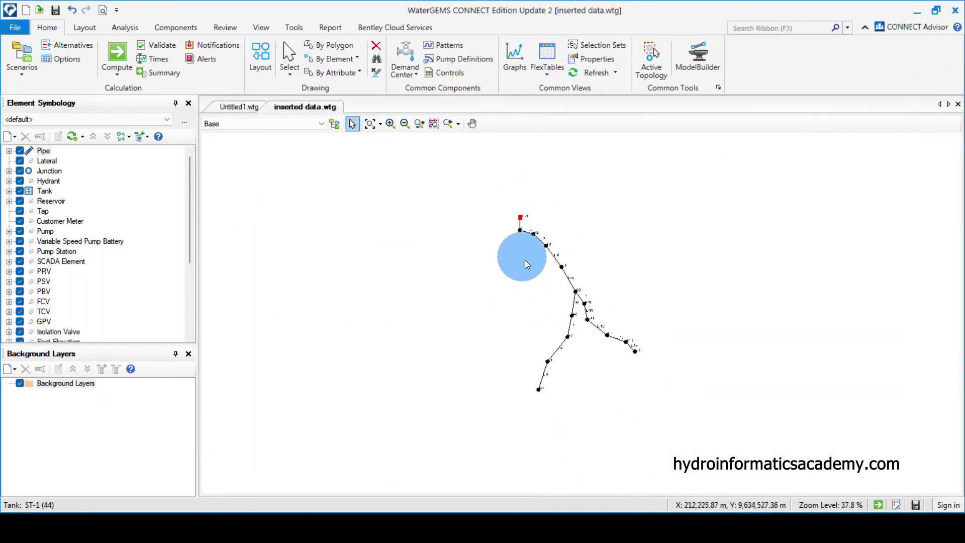
pyautogui.scroll(1, 571, 266)
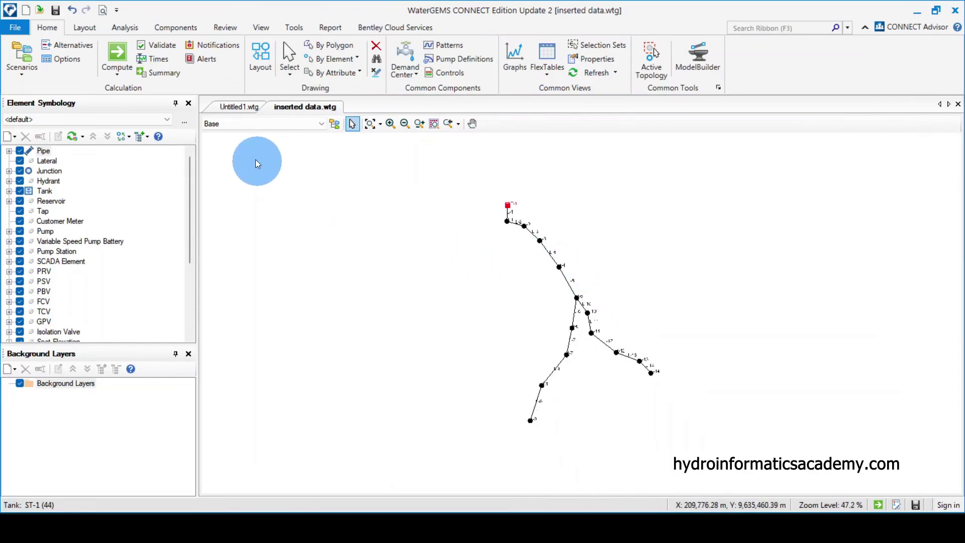
pyautogui.click(156, 45)
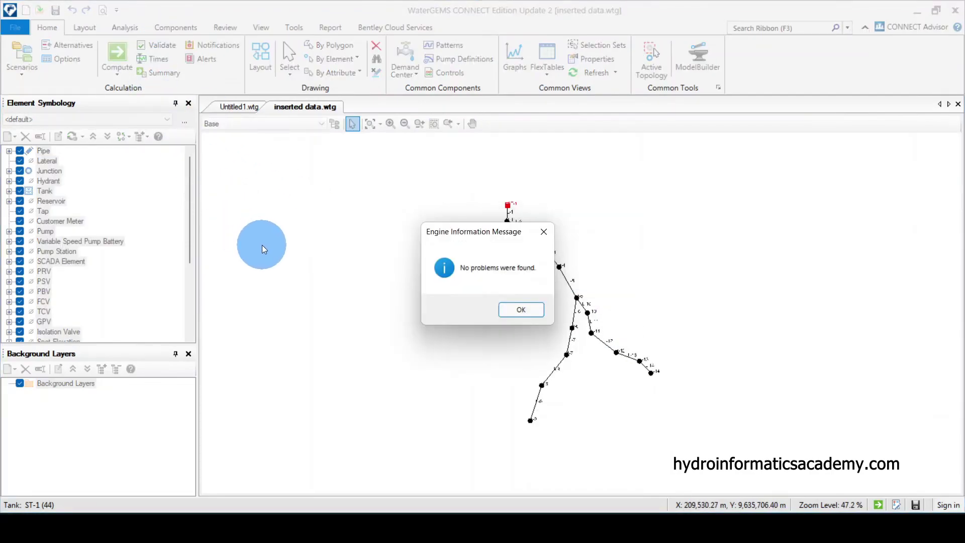
pyautogui.click(522, 309)
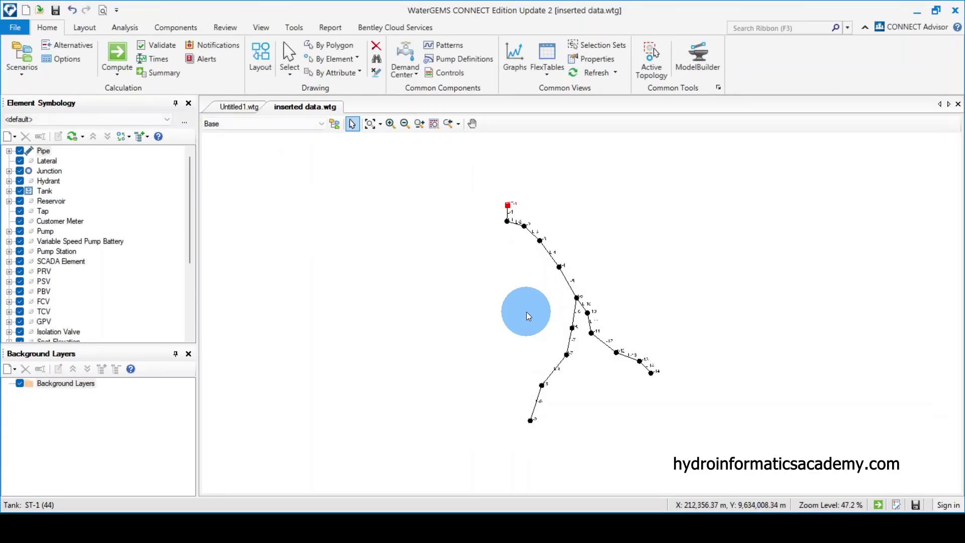
# Compute the hydraulic analysis of the network for the Base scenario.
pyautogui.click(121, 57)
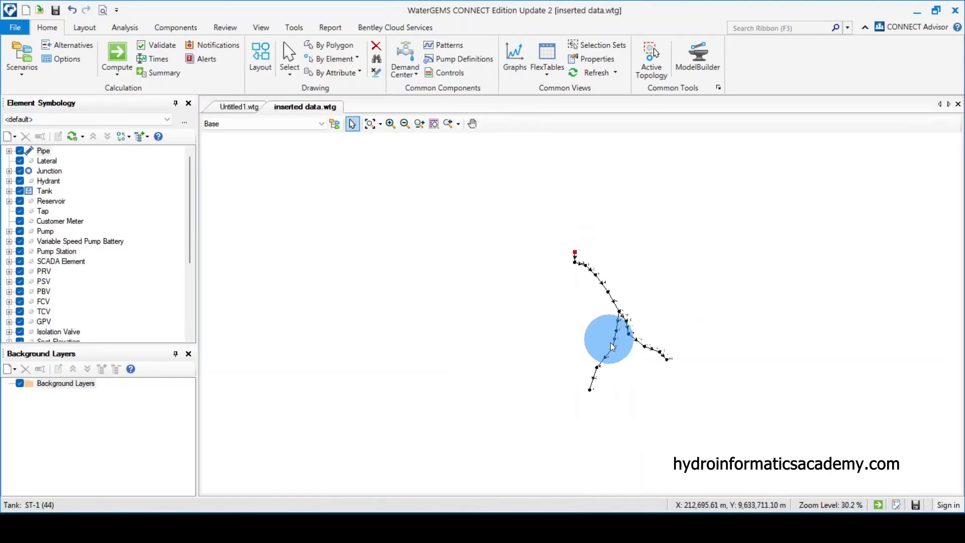
pyautogui.scroll(4, 609, 341)
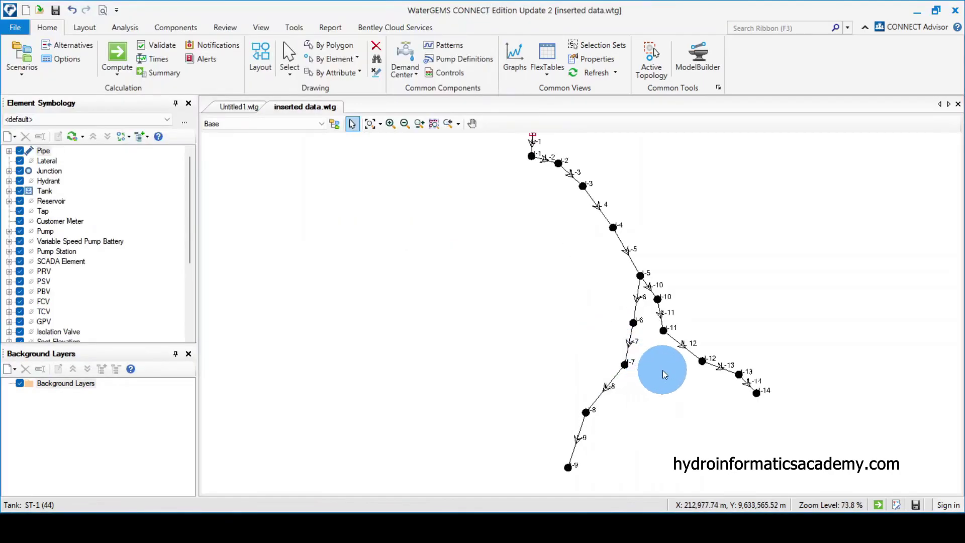
pyautogui.scroll(-4, 558, 328)
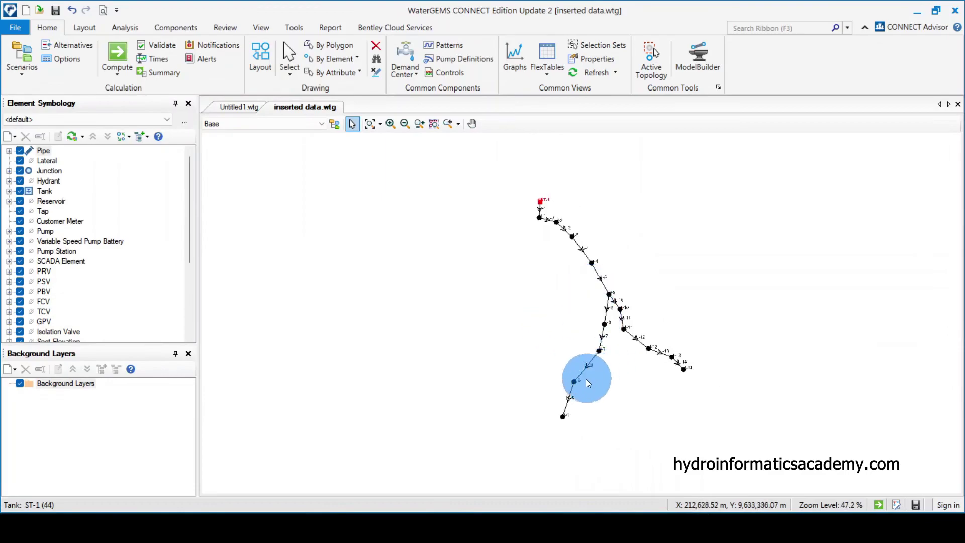
pyautogui.scroll(6, 586, 378)
# Open the properties of pipe L-8 and examine its computed flow among the results.
pyautogui.doubleClick(581, 360)
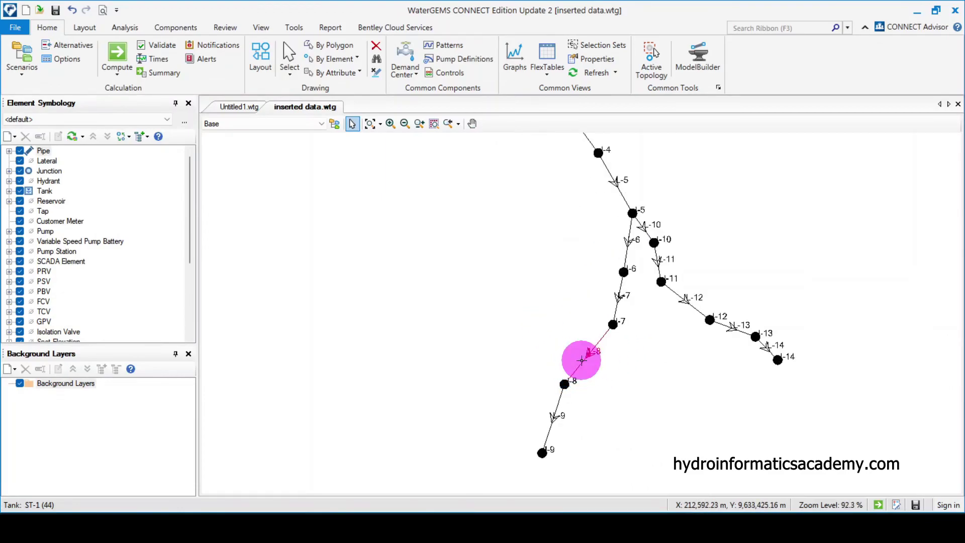
pyautogui.scroll(-10, 411, 327)
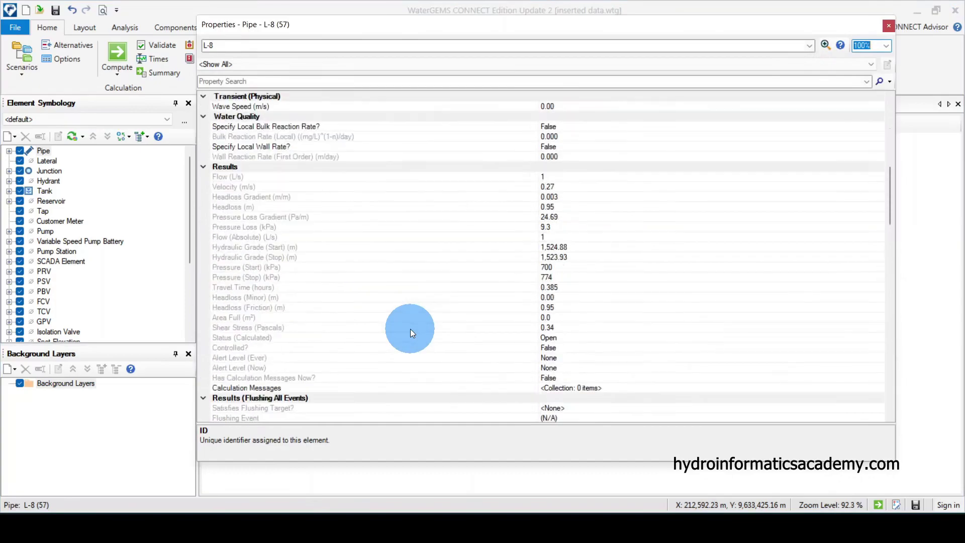
pyautogui.scroll(4, 410, 329)
pyautogui.click(233, 140)
pyautogui.click(245, 147)
# Set the Flow field's display precision to 2 in its units and formatting options, and close the pipe properties.
pyautogui.click(550, 146)
pyautogui.click(504, 146)
pyautogui.rightClick(485, 151)
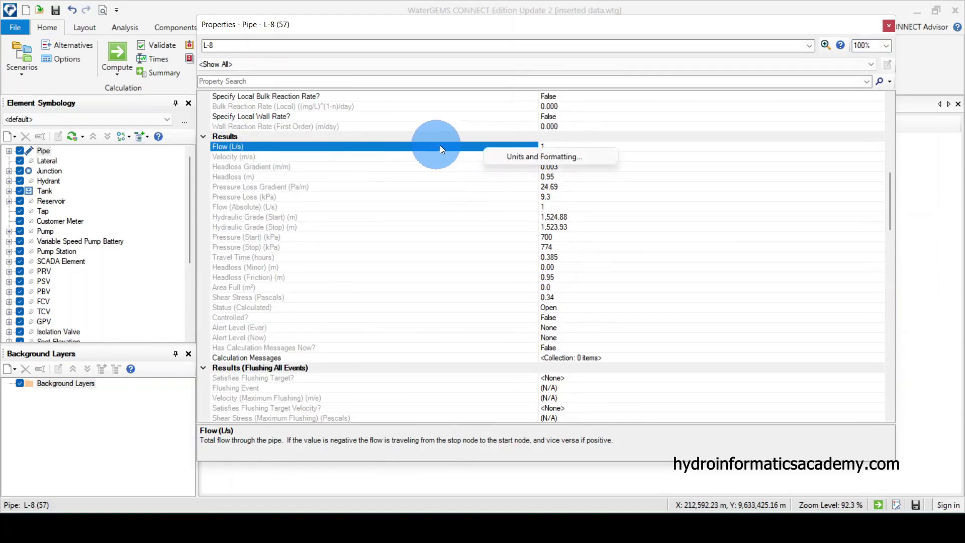
pyautogui.click(504, 157)
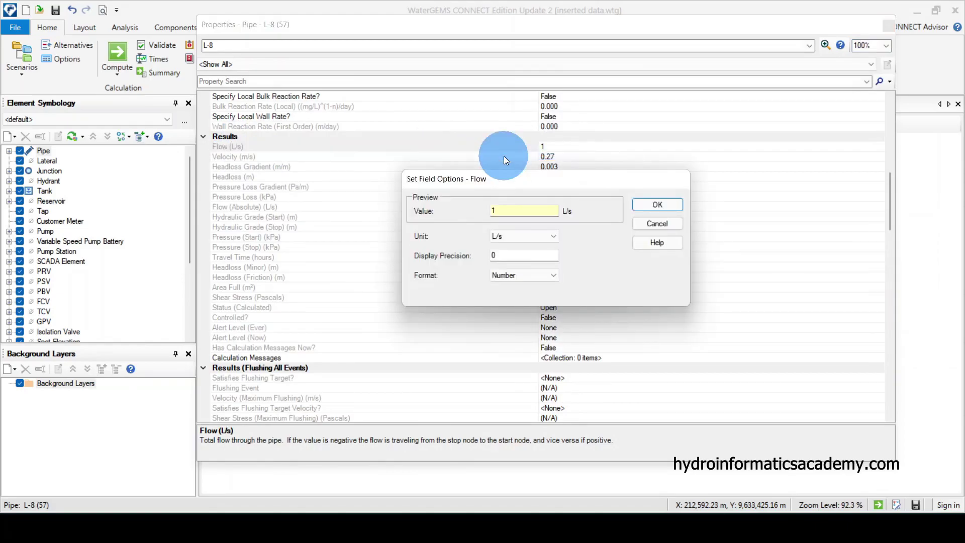
pyautogui.doubleClick(513, 256)
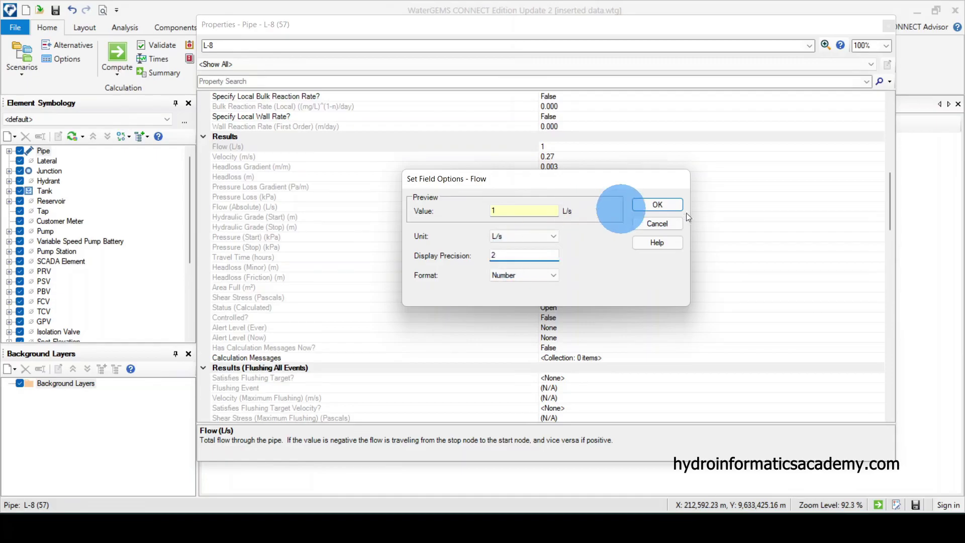
pyautogui.click(658, 204)
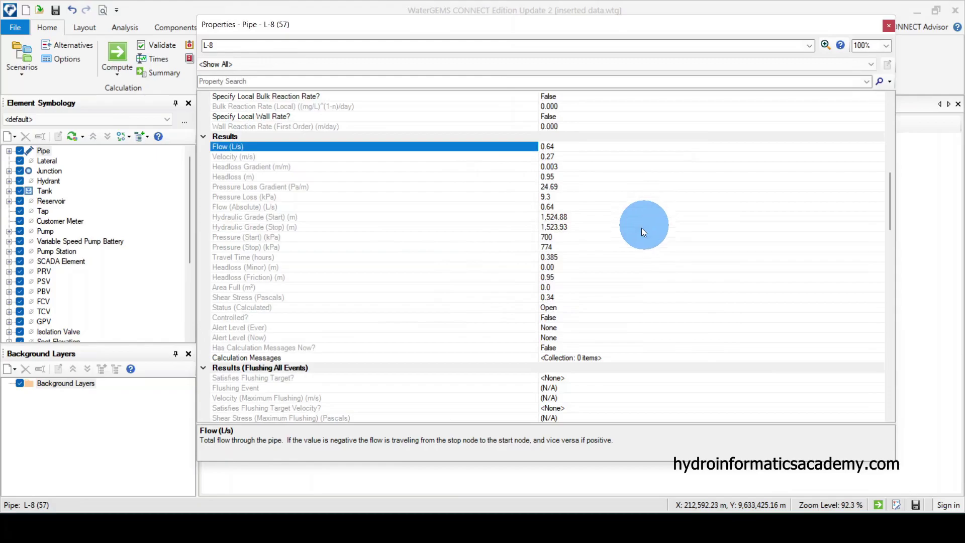
pyautogui.click(889, 26)
# Deselect pipe L-8 and examine the flow direction arrows along the pipes from tank ST-1 to both network branches.
pyautogui.scroll(-1, 689, 349)
pyautogui.scroll(2, 619, 200)
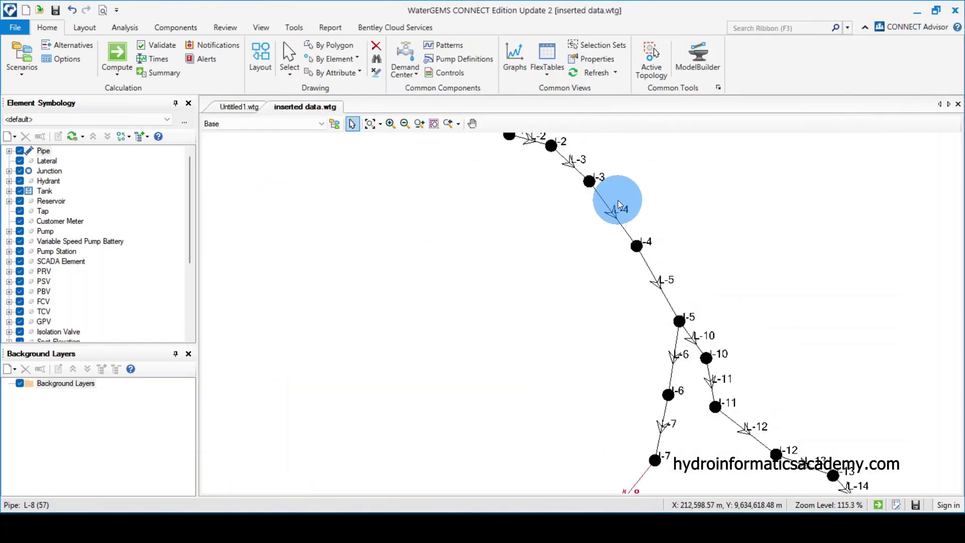
pyautogui.scroll(-2, 566, 248)
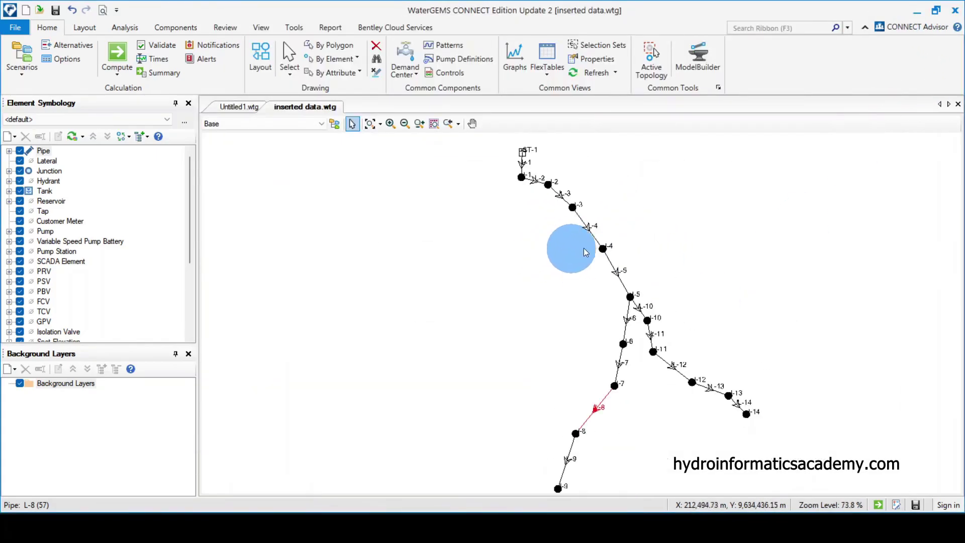
pyautogui.scroll(1, 598, 407)
pyautogui.click(661, 416)
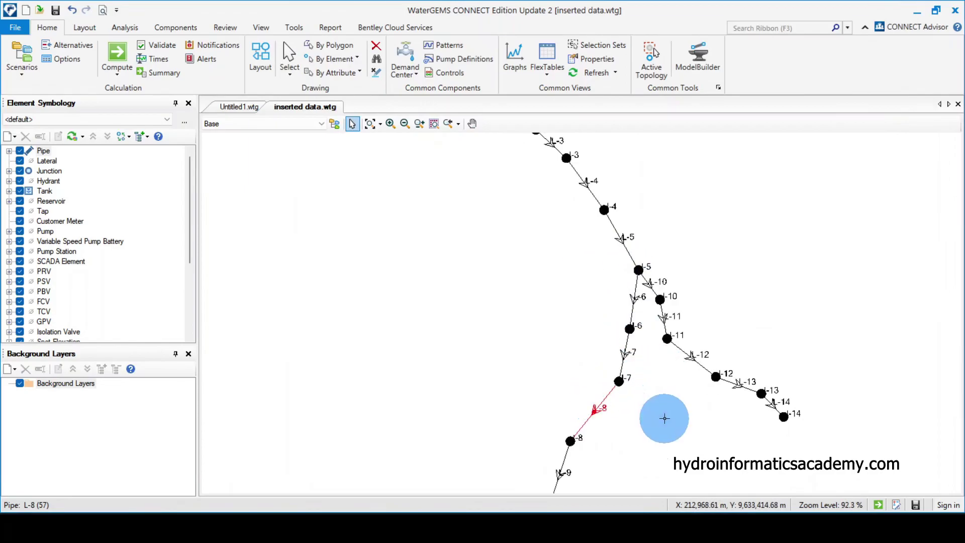
pyautogui.scroll(-3, 619, 380)
pyautogui.scroll(3, 619, 380)
pyautogui.scroll(-2, 647, 414)
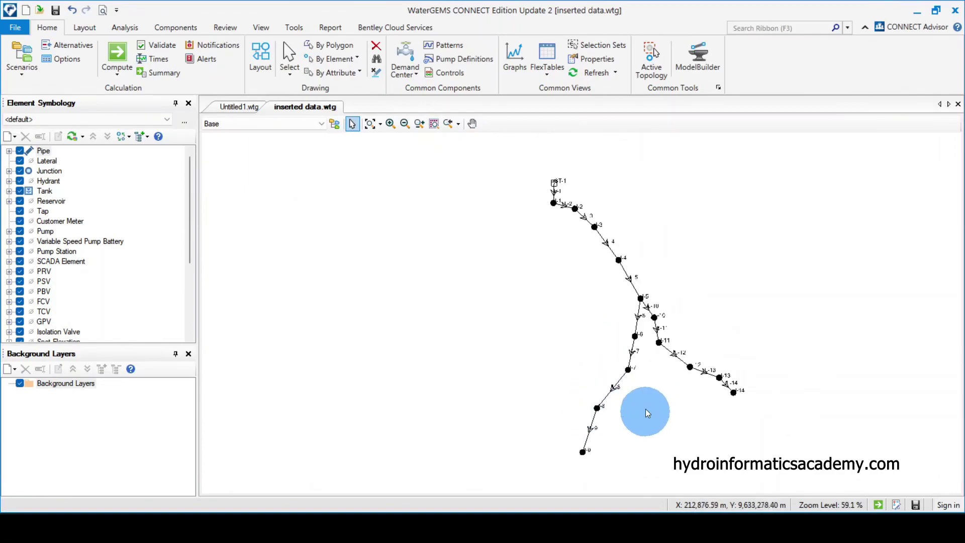
pyautogui.scroll(3, 588, 202)
pyautogui.scroll(1, 585, 206)
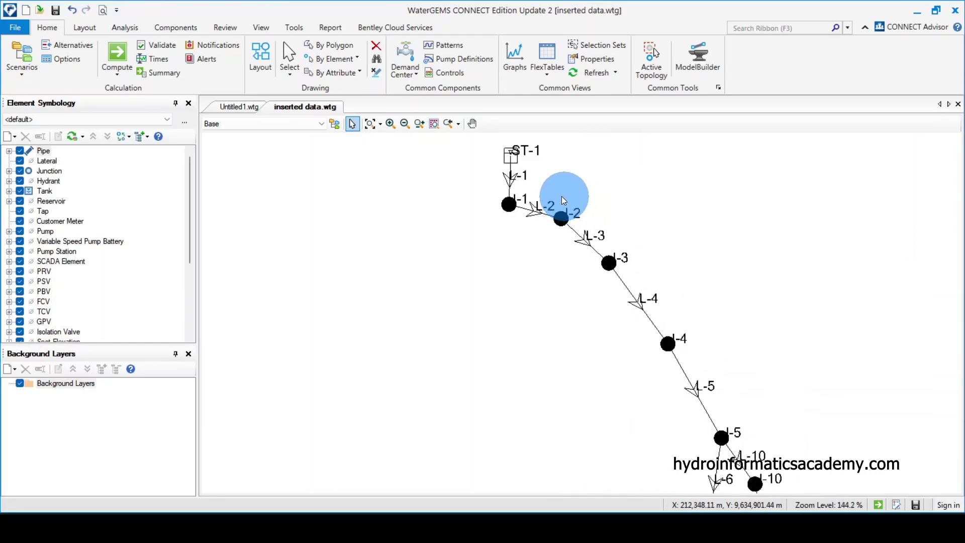
pyautogui.scroll(1, 598, 251)
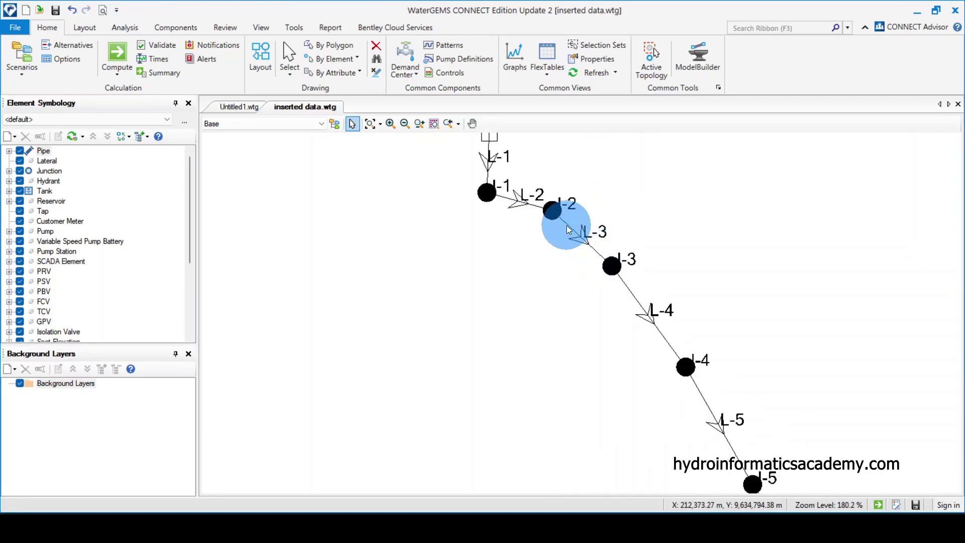
pyautogui.scroll(-2, 657, 324)
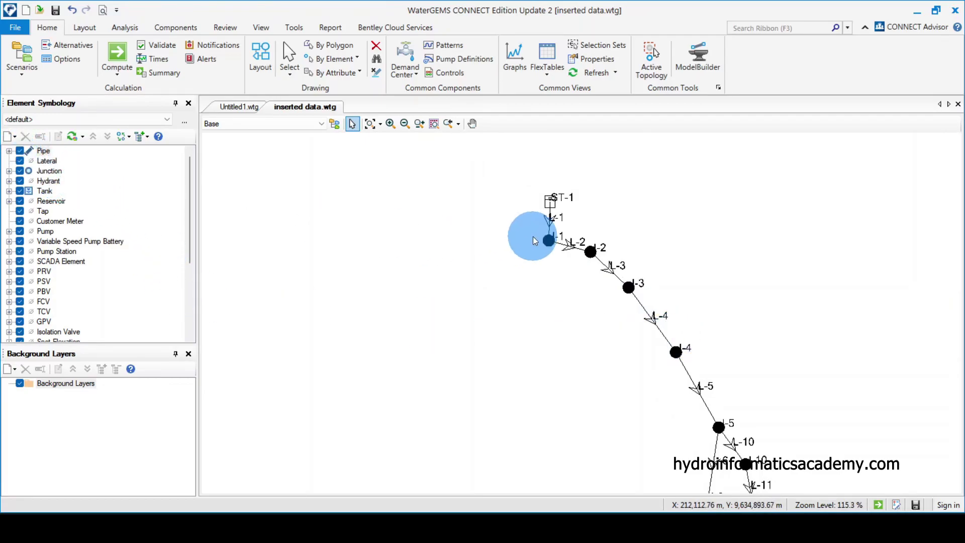
# Hide the Label annotation of the pipes in the element symbology.
pyautogui.click(8, 151)
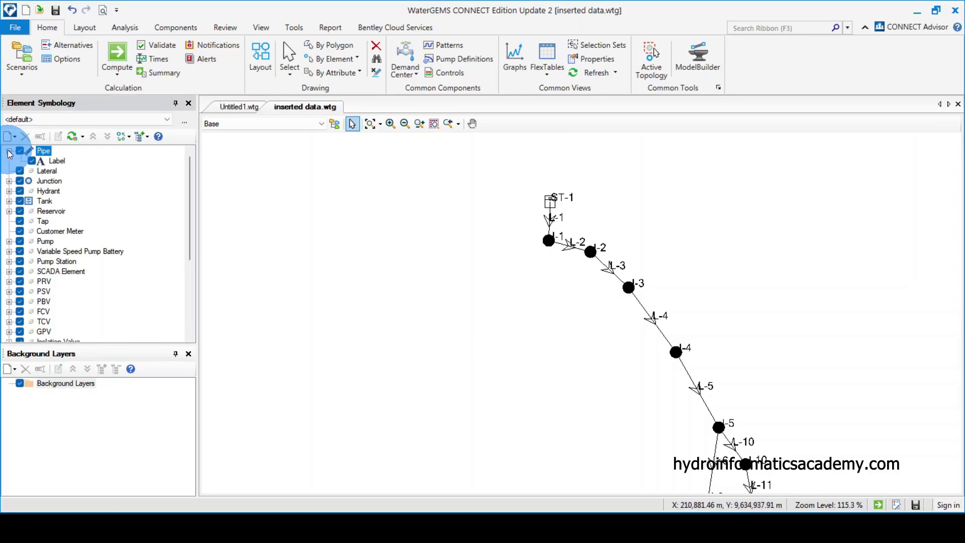
pyautogui.click(48, 161)
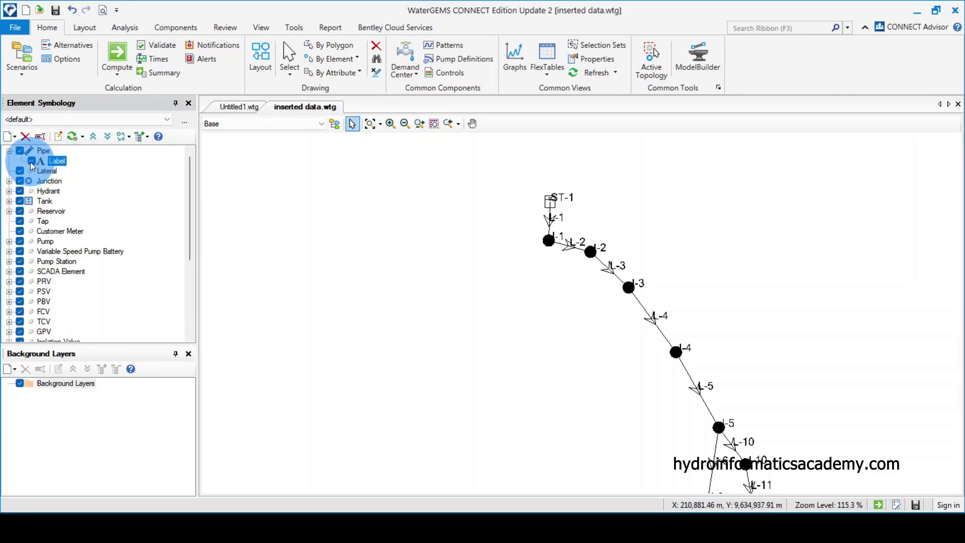
pyautogui.click(31, 161)
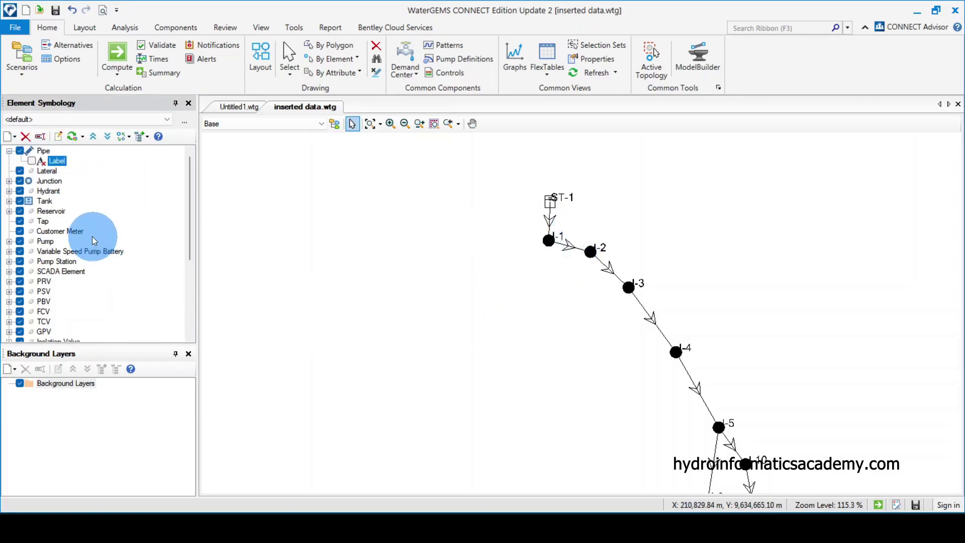
# Add a new pipe annotation for the Flow result with the suffix %u on all elements and apply it.
pyautogui.click(45, 152)
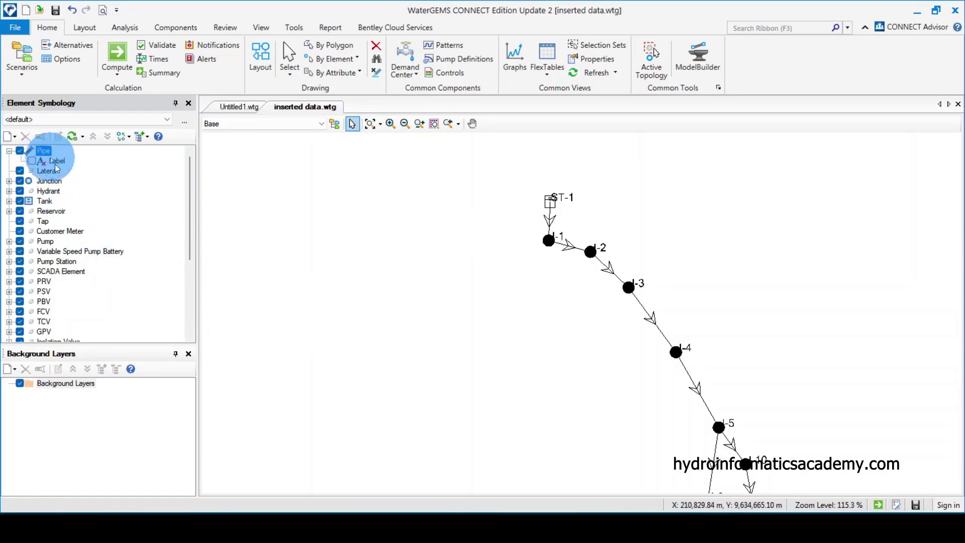
pyautogui.rightClick(46, 152)
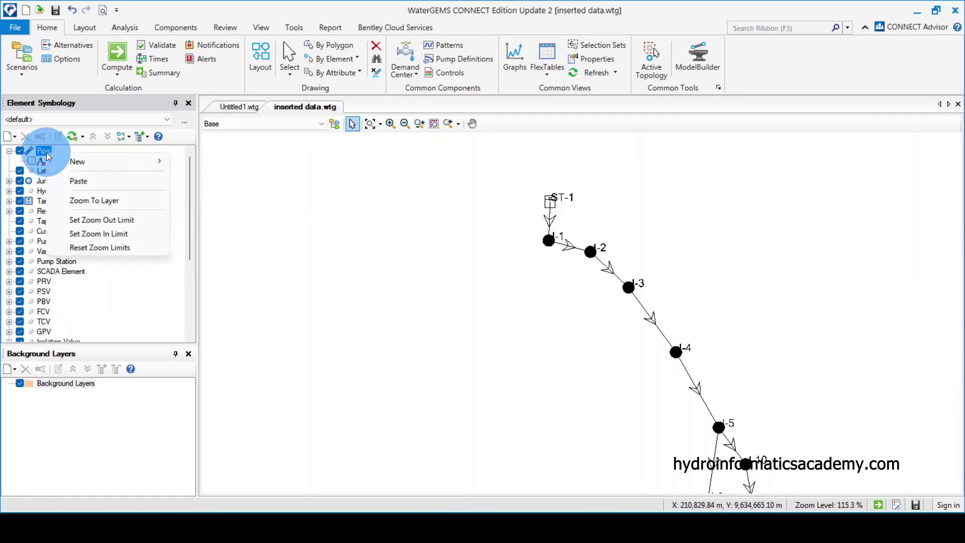
pyautogui.moveTo(80, 161)
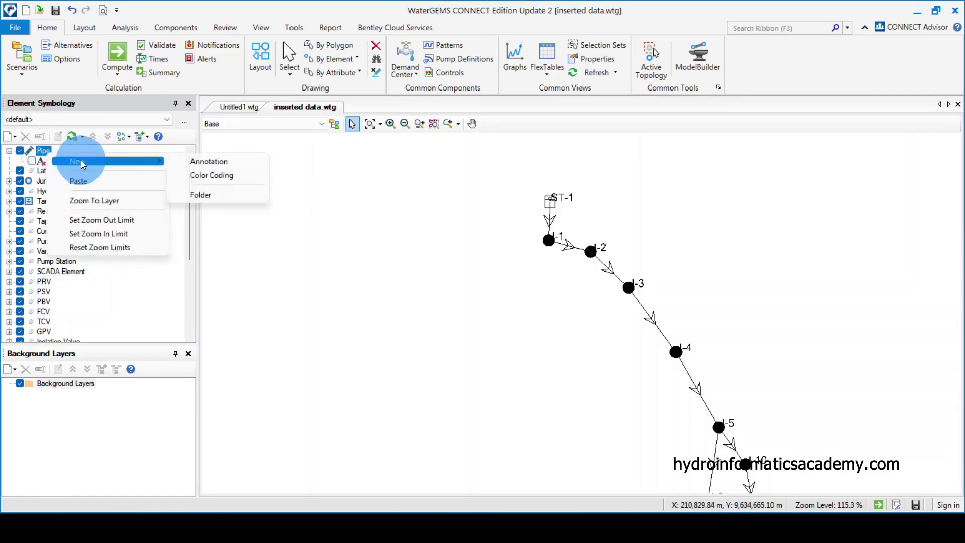
pyautogui.click(222, 164)
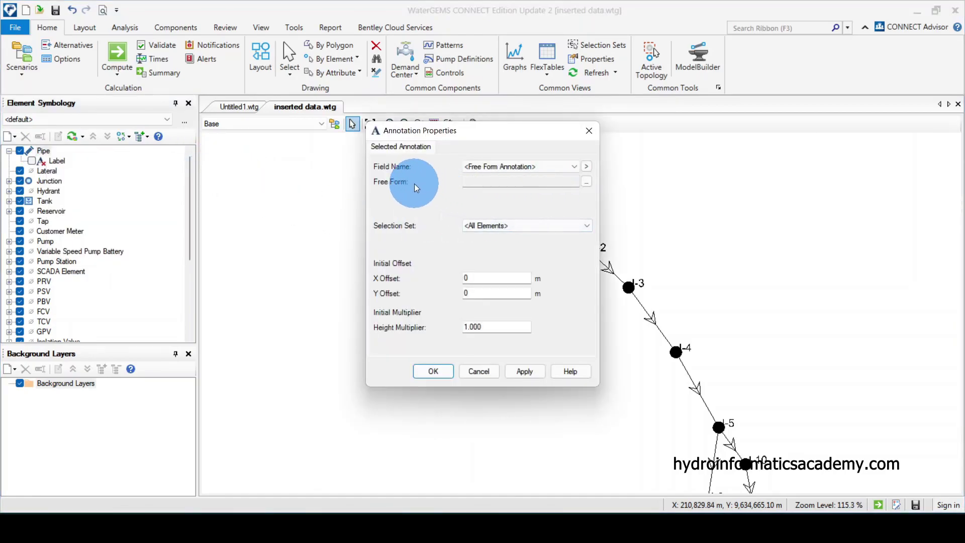
pyautogui.click(586, 166)
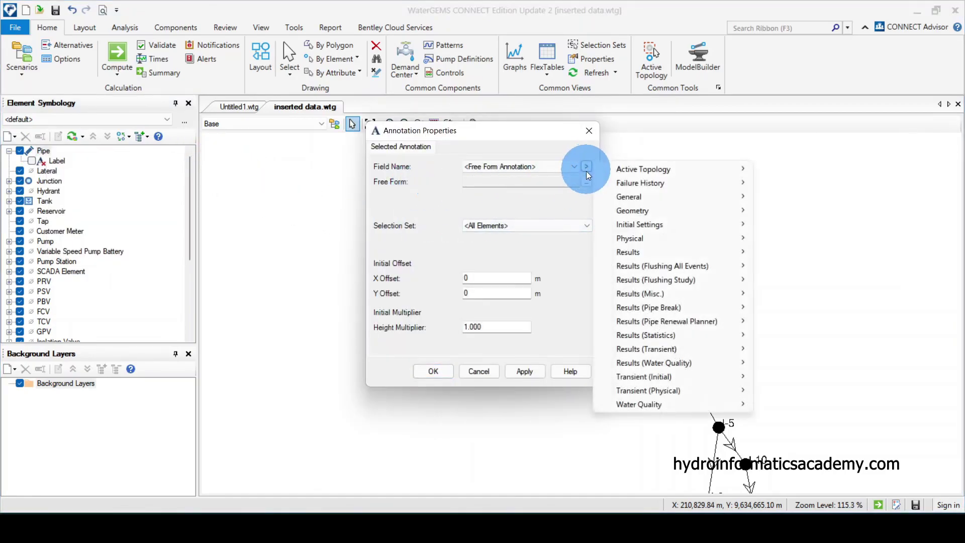
pyautogui.moveTo(697, 250)
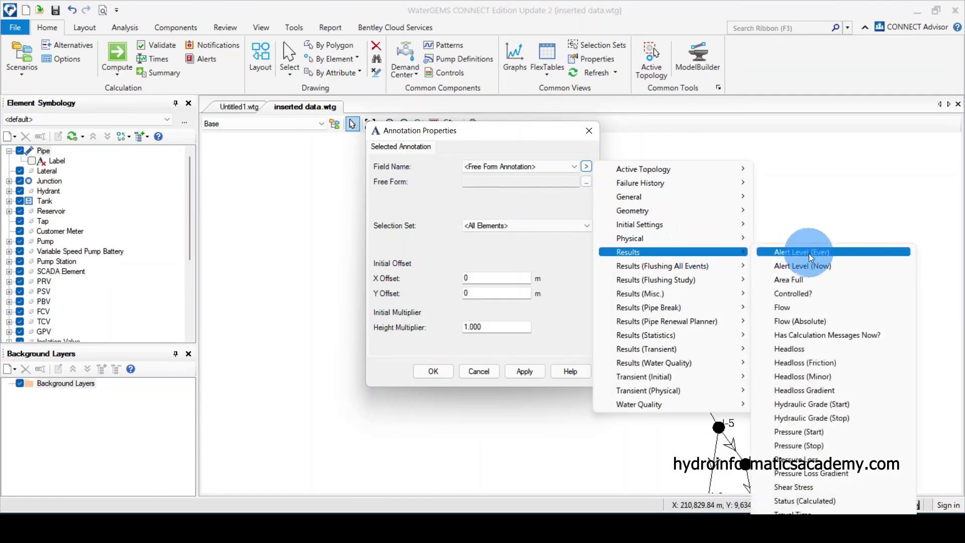
pyautogui.click(803, 304)
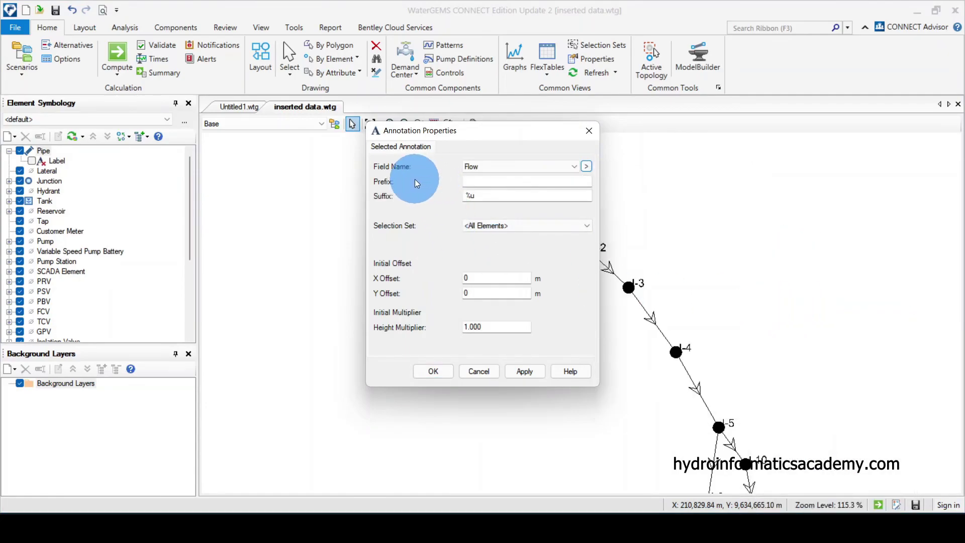
pyautogui.click(525, 371)
pyautogui.moveTo(502, 132); pyautogui.dragTo(248, 151)
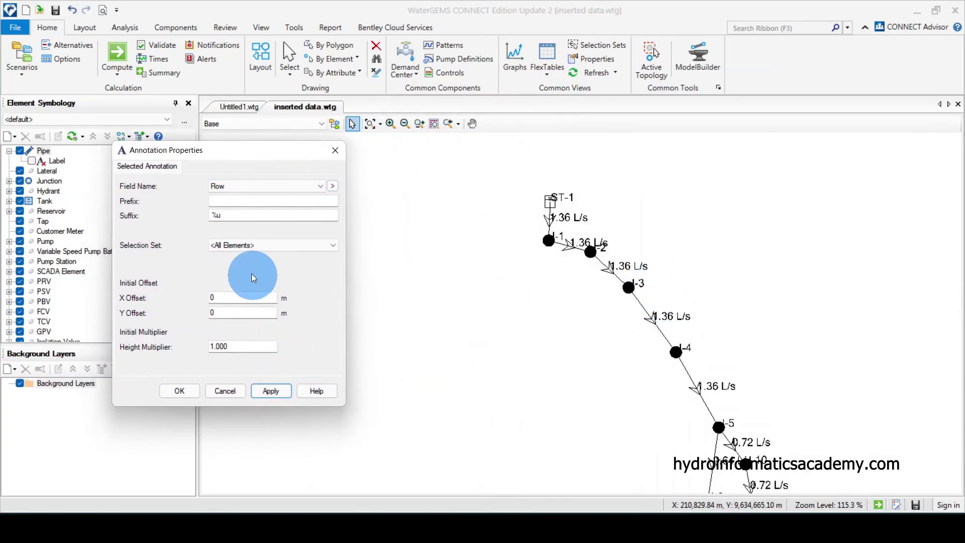
# Try Y offsets of 2 m and -10 m for the flow annotation, and reset the Y offset to 0.
pyautogui.doubleClick(231, 309)
pyautogui.write('2')
pyautogui.click(276, 391)
pyautogui.moveTo(231, 316); pyautogui.dragTo(272, 318)
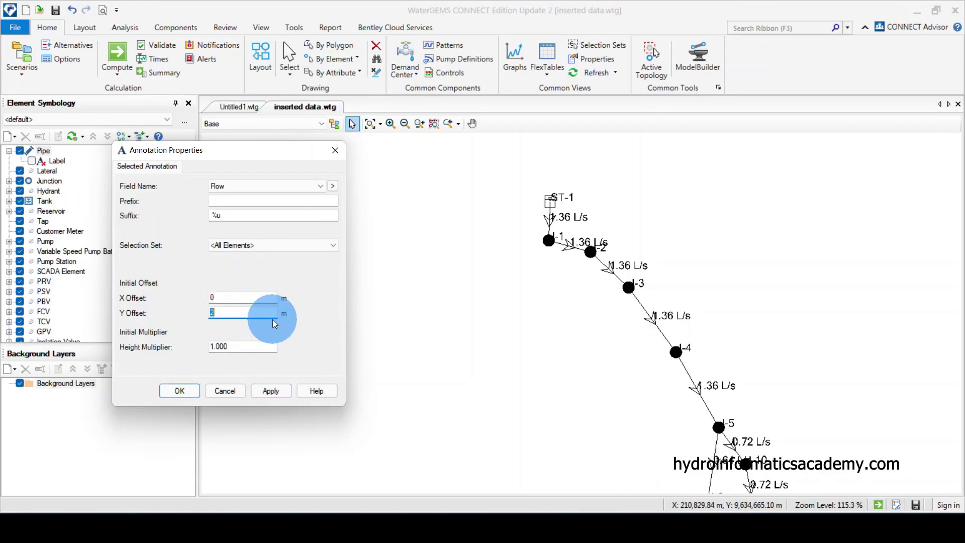
pyautogui.write('-10')
pyautogui.click(272, 391)
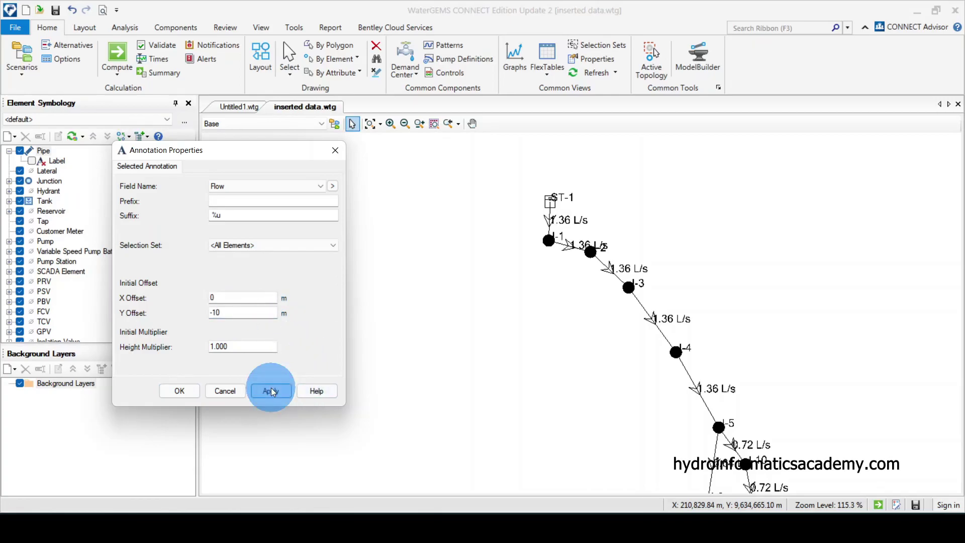
pyautogui.moveTo(211, 313); pyautogui.dragTo(270, 316)
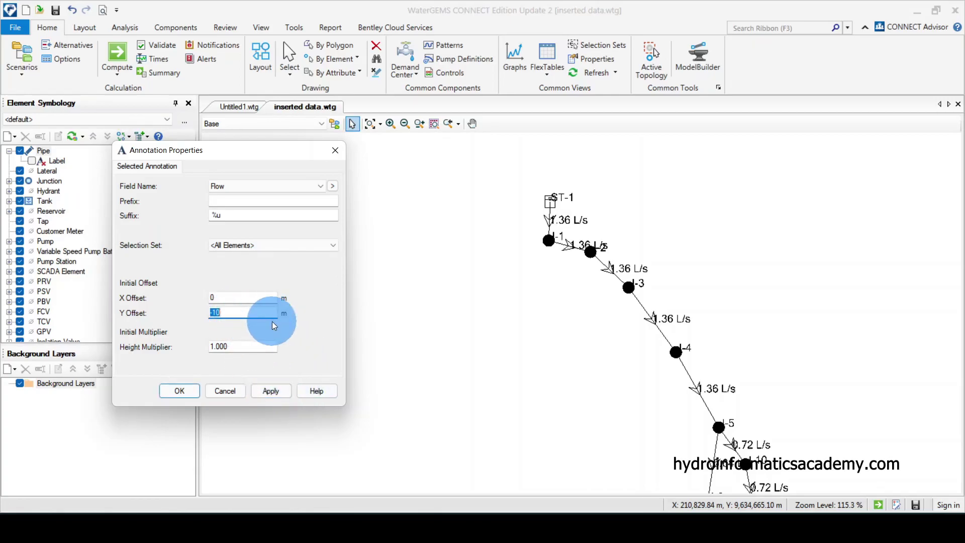
pyautogui.write('0')
# Set the flow annotation's X offset to -10 m and accept the annotation properties.
pyautogui.doubleClick(238, 296)
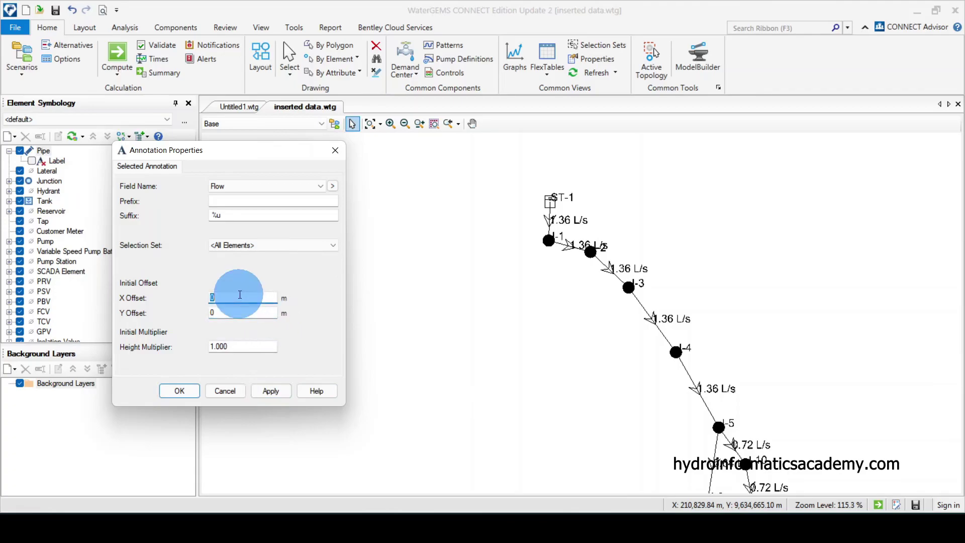
pyautogui.write('-10')
pyautogui.click(272, 391)
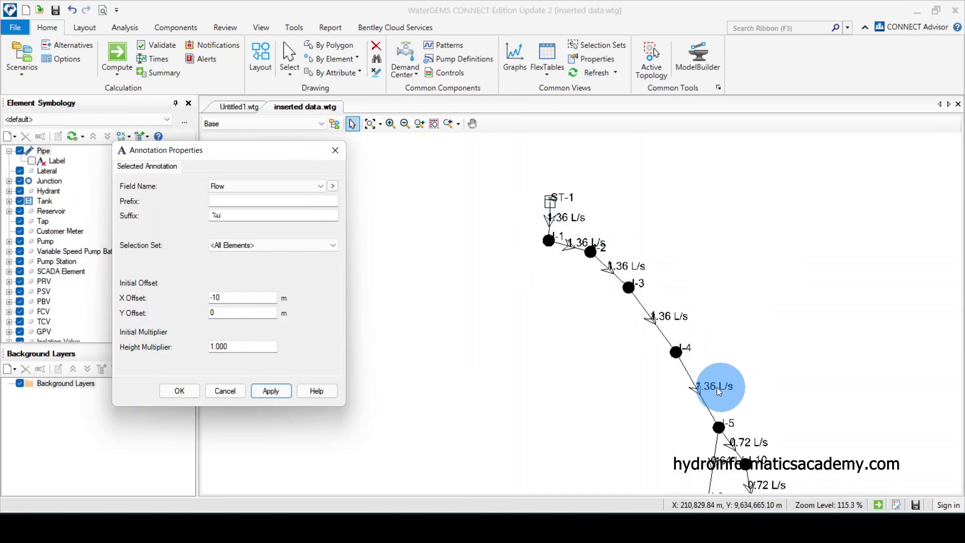
pyautogui.click(187, 391)
# Examine the flow annotations on the pipes from tank ST-1 down both branches to J-9 and J-14.
pyautogui.scroll(-1, 662, 332)
pyautogui.scroll(2, 666, 336)
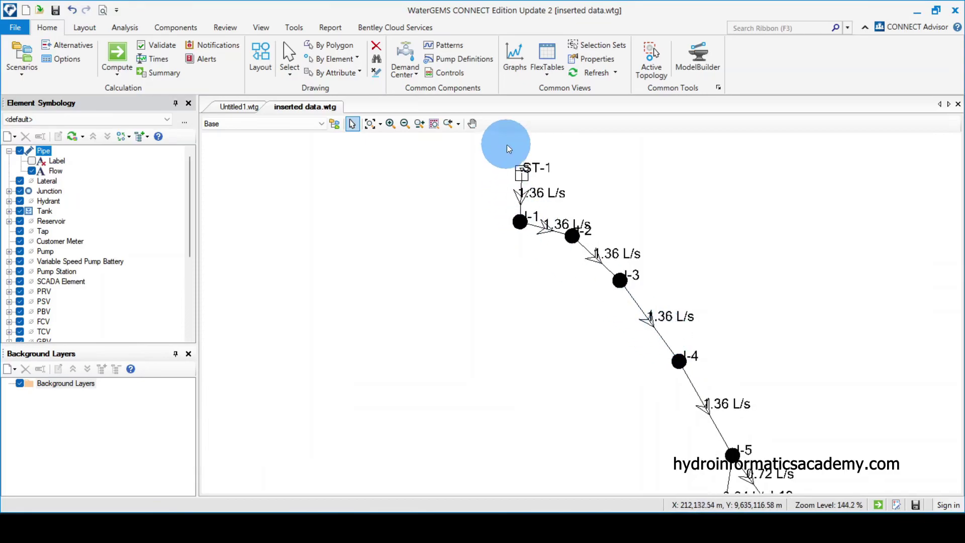
pyautogui.scroll(-3, 558, 175)
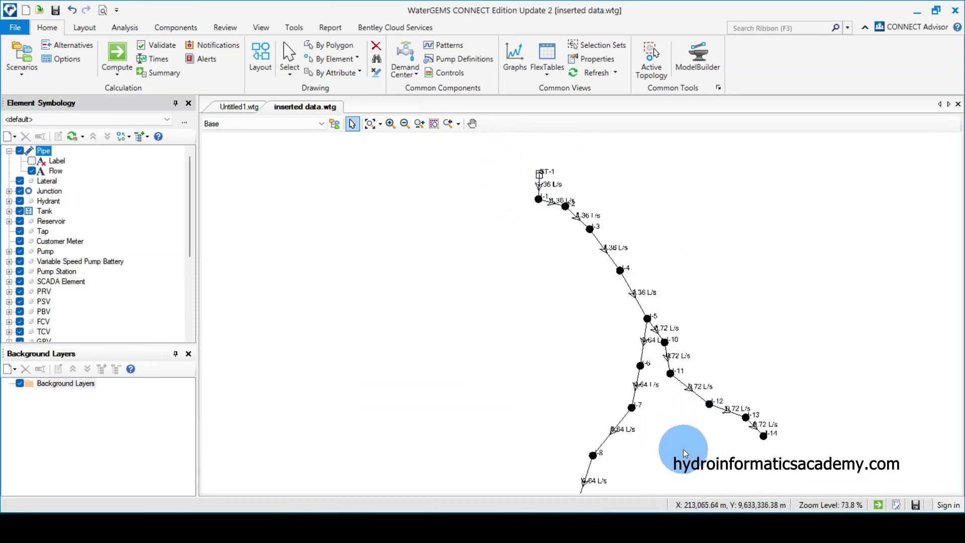
pyautogui.scroll(3, 683, 450)
pyautogui.scroll(1, 550, 440)
pyautogui.scroll(-4, 549, 440)
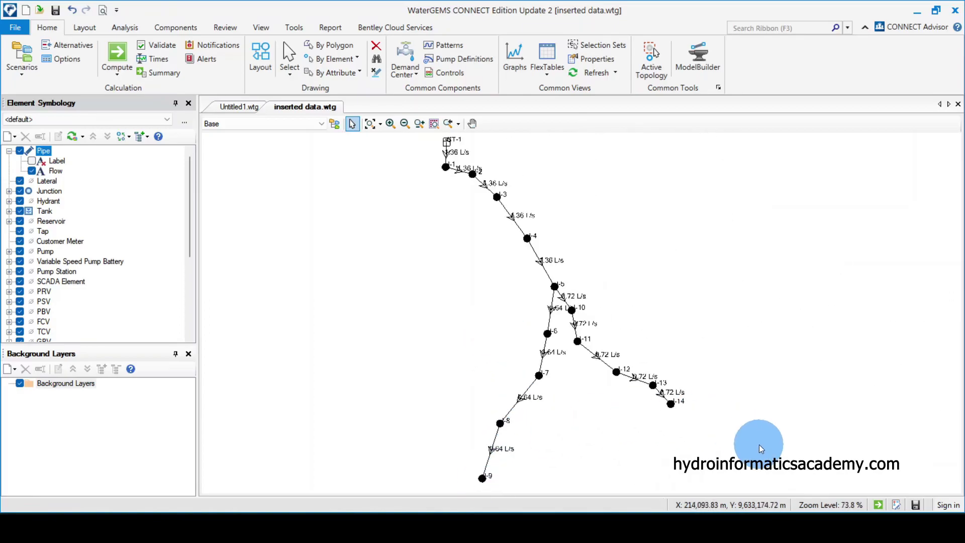
# Add a pipe annotation for the Velocity result on all elements with zero offsets, and hide the Flow annotation.
pyautogui.scroll(2, 505, 170)
pyautogui.scroll(-1, 657, 269)
pyautogui.scroll(2, 498, 171)
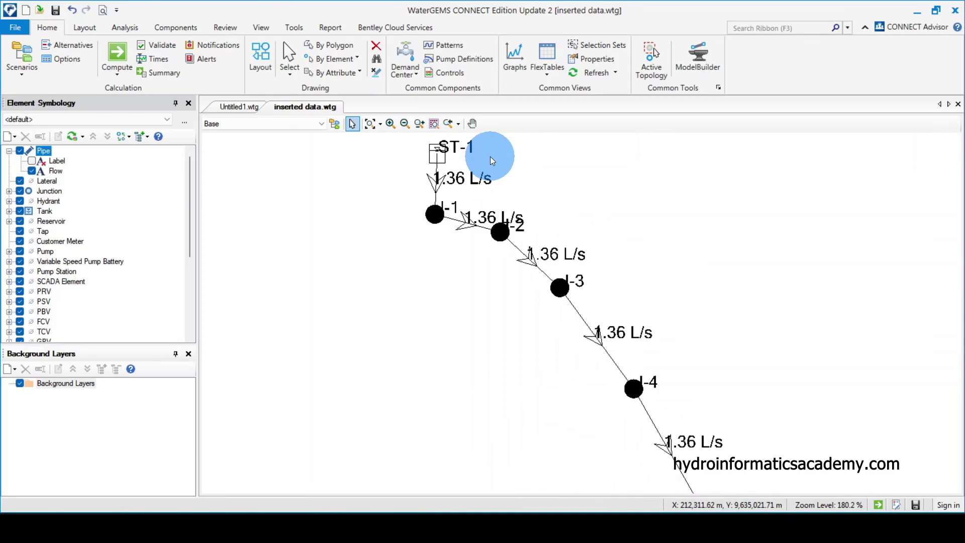
pyautogui.scroll(-2, 490, 168)
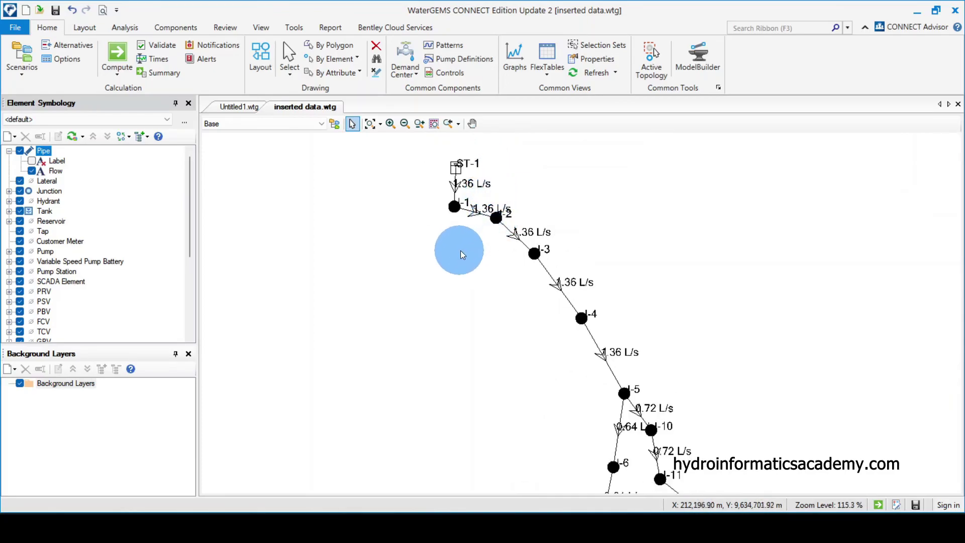
pyautogui.rightClick(46, 150)
pyautogui.moveTo(90, 158)
pyautogui.click(189, 158)
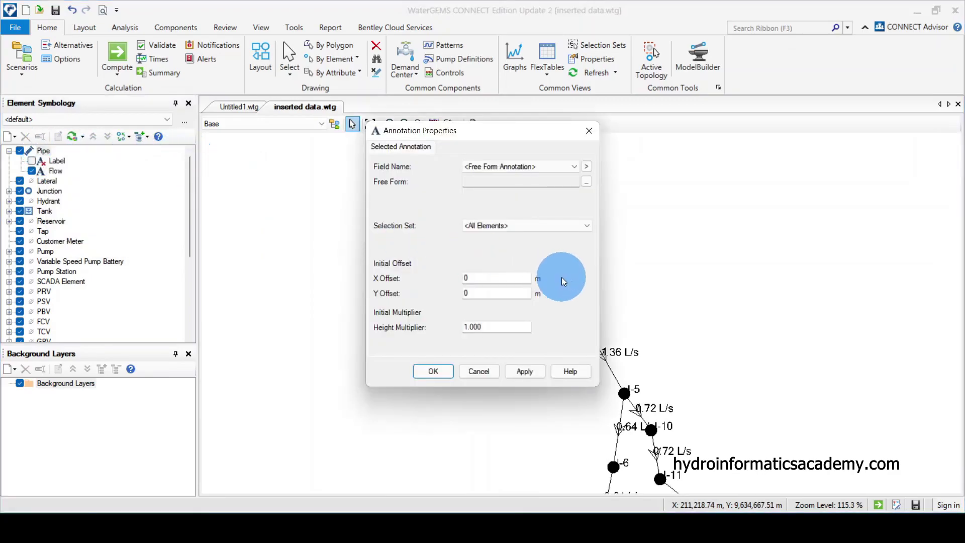
pyautogui.click(592, 164)
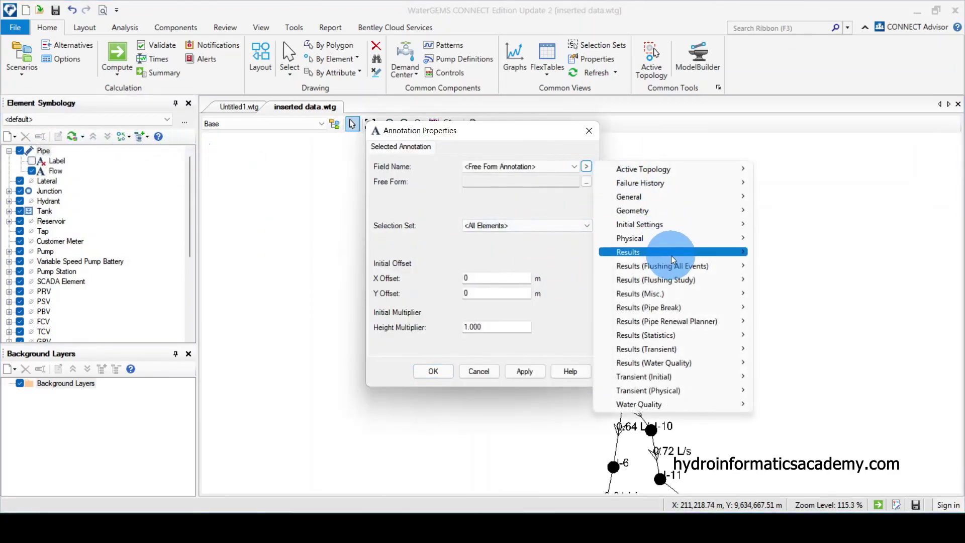
pyautogui.moveTo(687, 255)
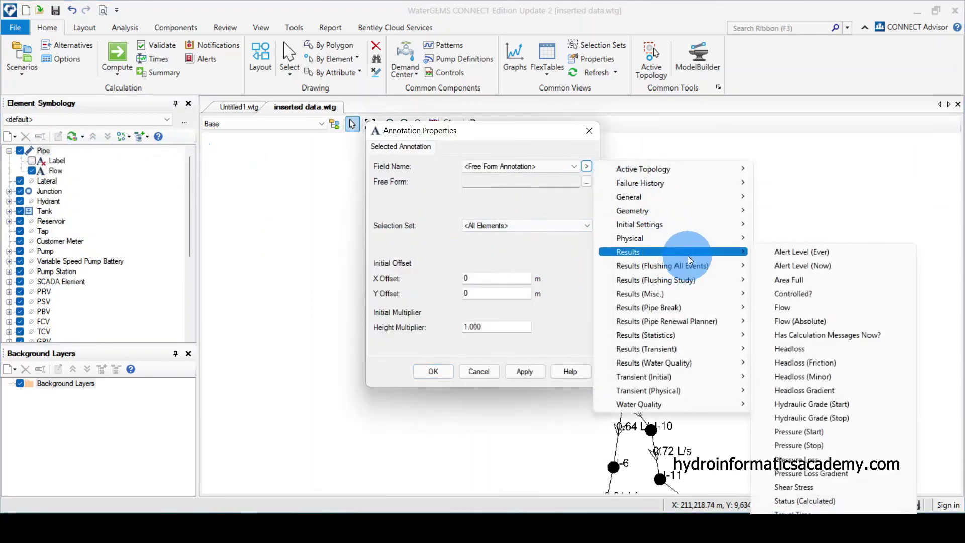
pyautogui.click(796, 507)
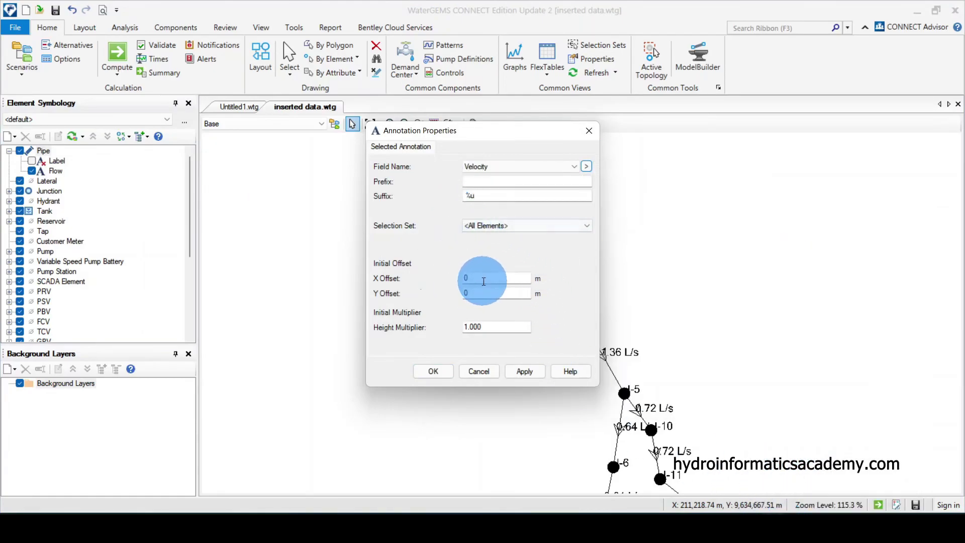
pyautogui.click(527, 371)
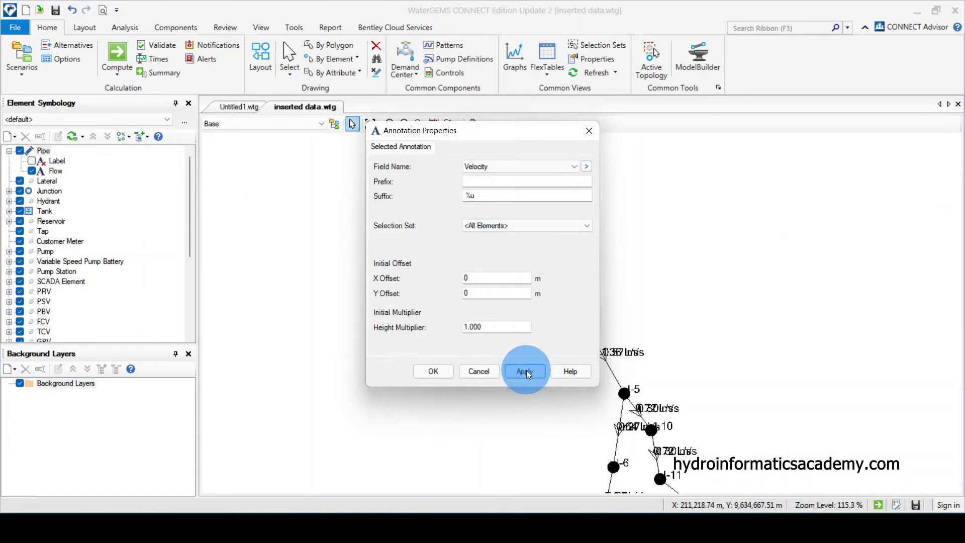
pyautogui.click(433, 371)
pyautogui.click(32, 171)
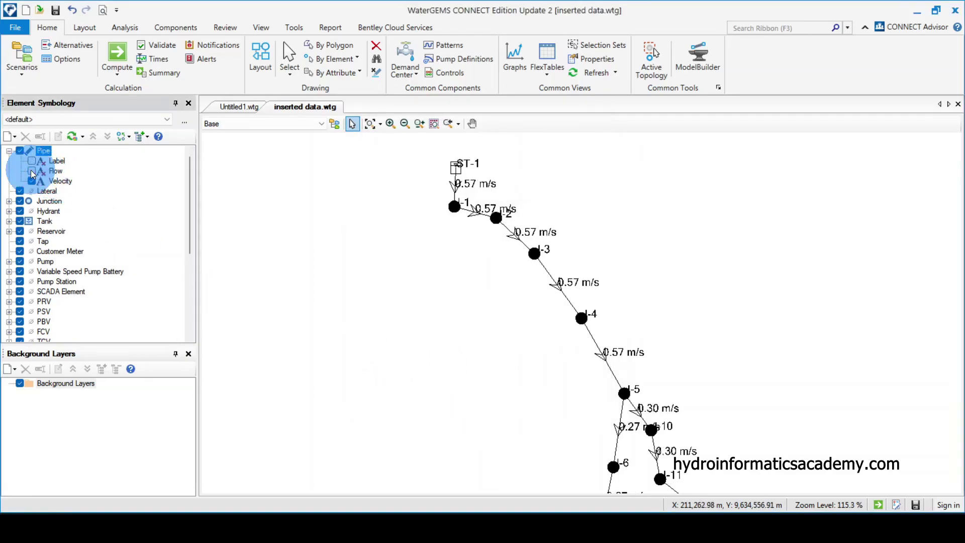
# Examine the velocity annotations on the pipes from tank ST-1 through J-5 and along both branches.
pyautogui.scroll(2, 499, 212)
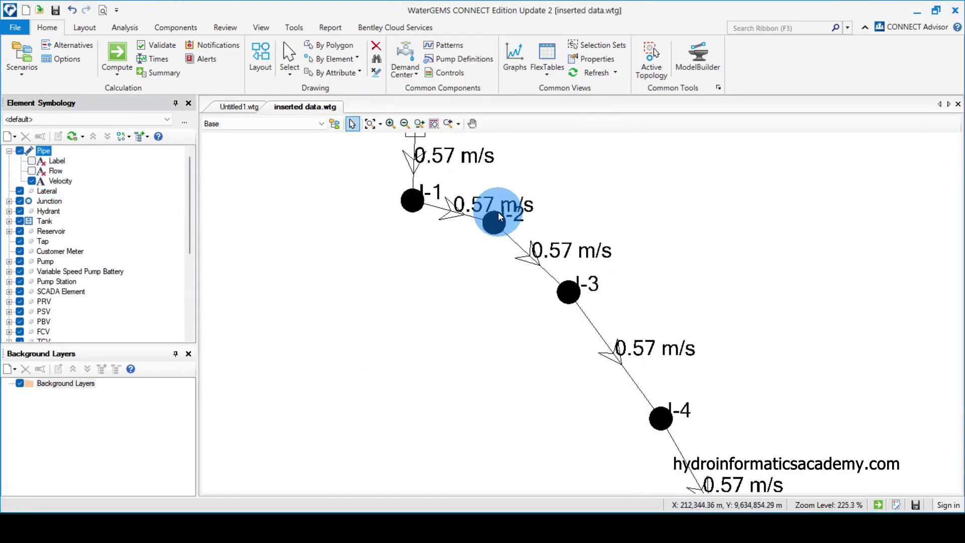
pyautogui.scroll(-2, 469, 203)
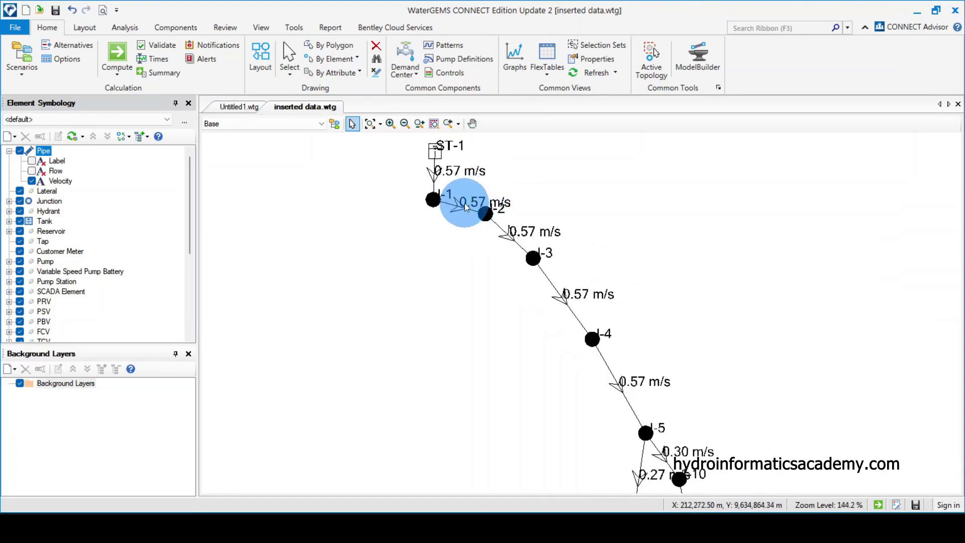
pyautogui.scroll(-2, 588, 327)
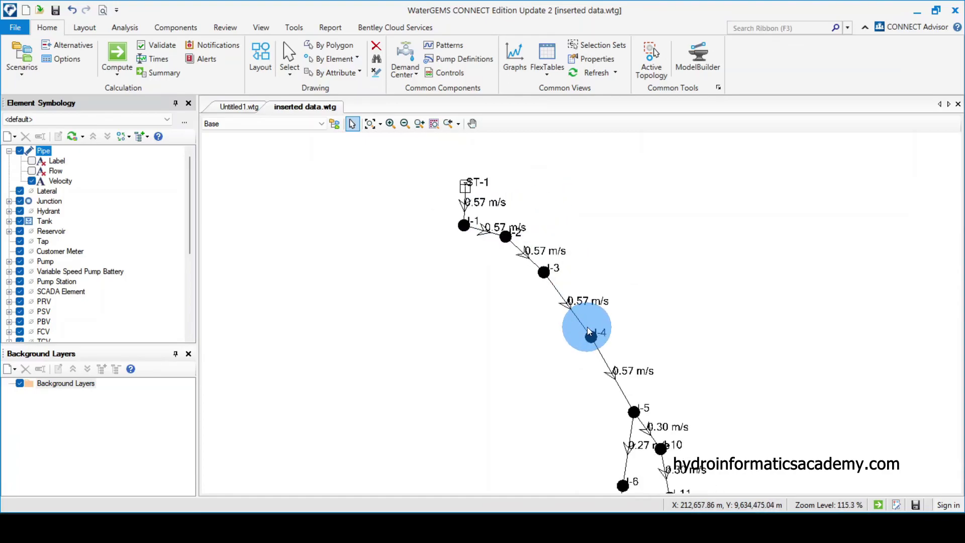
pyautogui.scroll(2, 606, 359)
pyautogui.scroll(-2, 607, 359)
pyautogui.scroll(2, 626, 360)
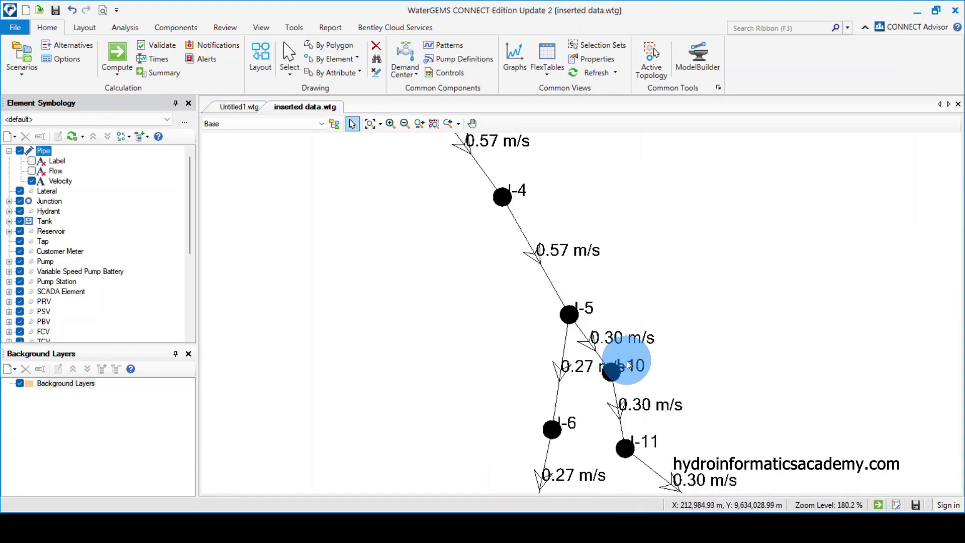
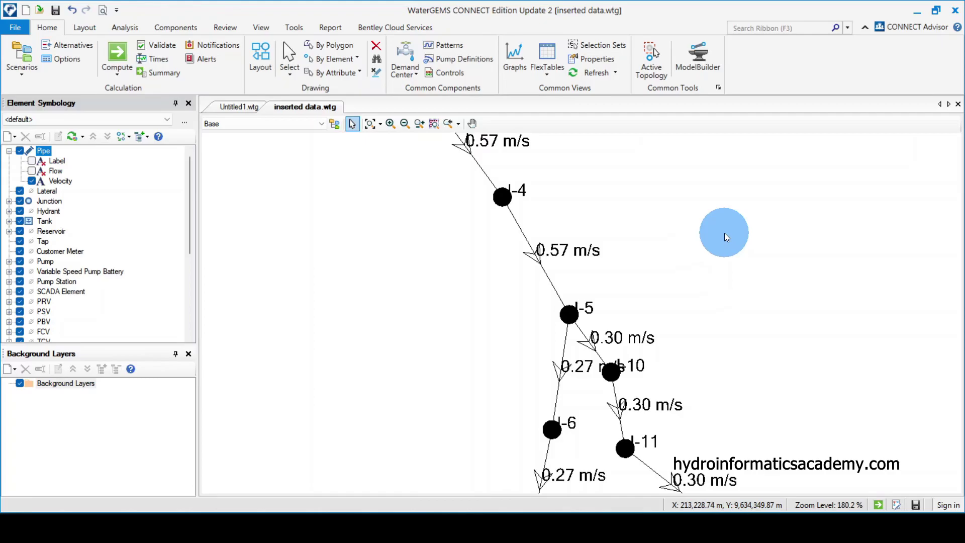
pyautogui.scroll(-3, 553, 209)
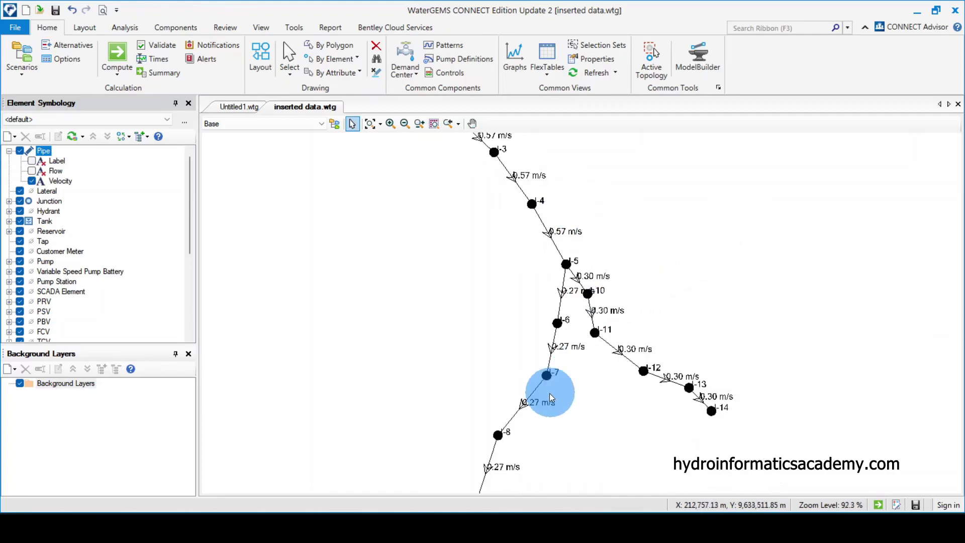
pyautogui.scroll(2, 545, 394)
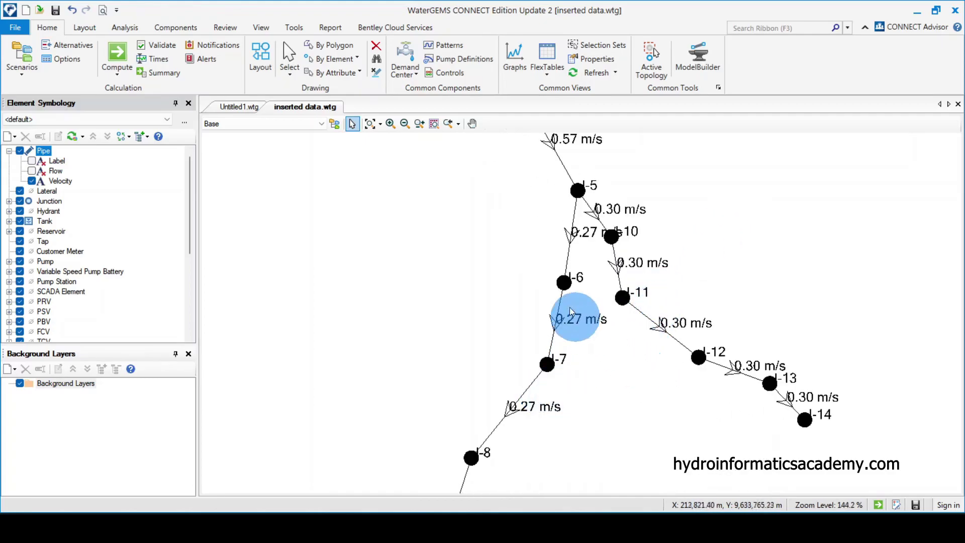
# Set the diameter of pipe L-6, between J-5 and J-6, to 32 mm.
pyautogui.scroll(1, 569, 215)
pyautogui.doubleClick(577, 227)
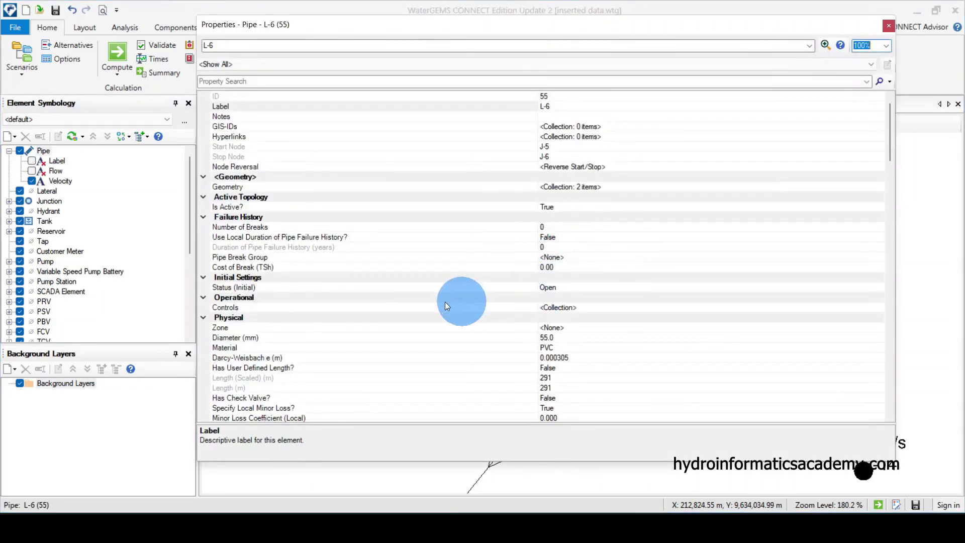
pyautogui.click(271, 318)
pyautogui.click(246, 237)
pyautogui.click(249, 196)
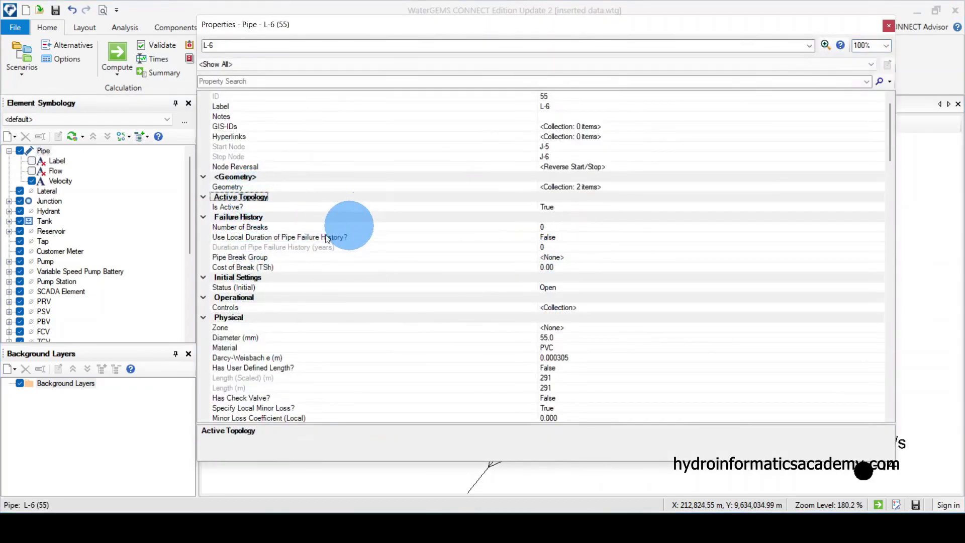
pyautogui.click(322, 237)
pyautogui.scroll(-2, 314, 291)
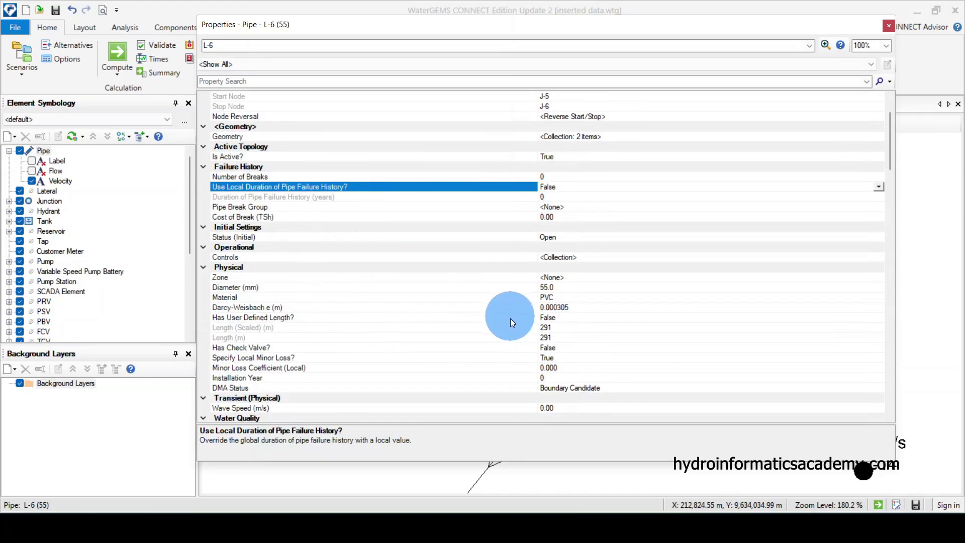
pyautogui.click(461, 327)
pyautogui.click(455, 290)
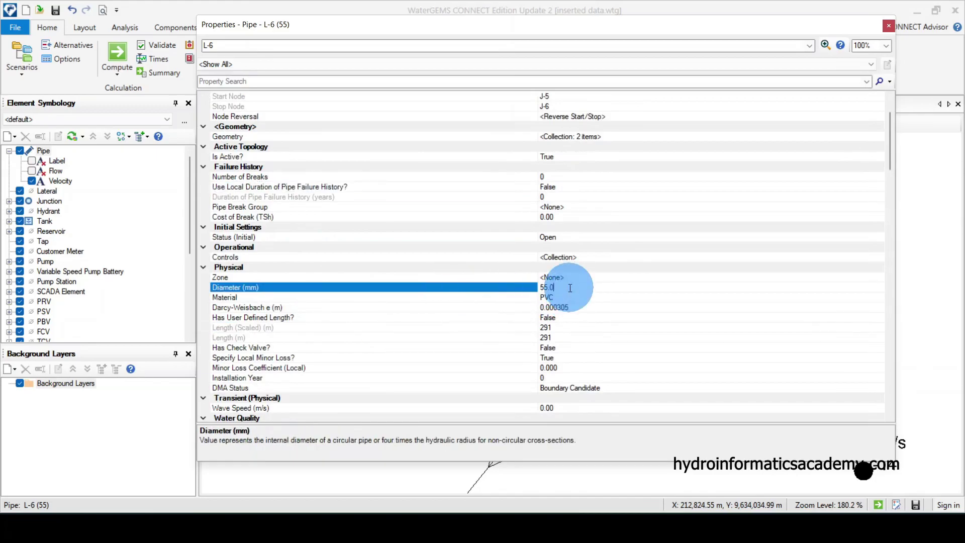
pyautogui.click(562, 288)
pyautogui.write('32')
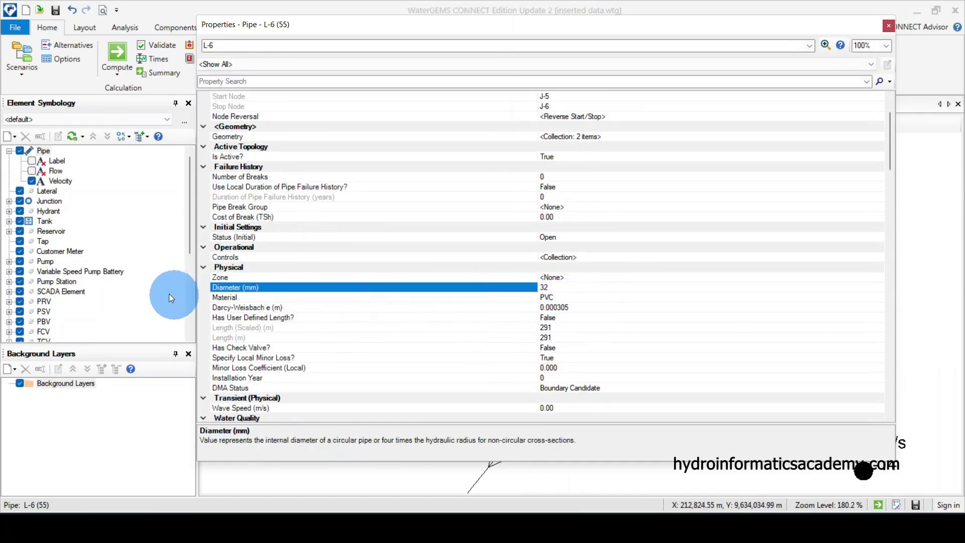
pyautogui.click(906, 48)
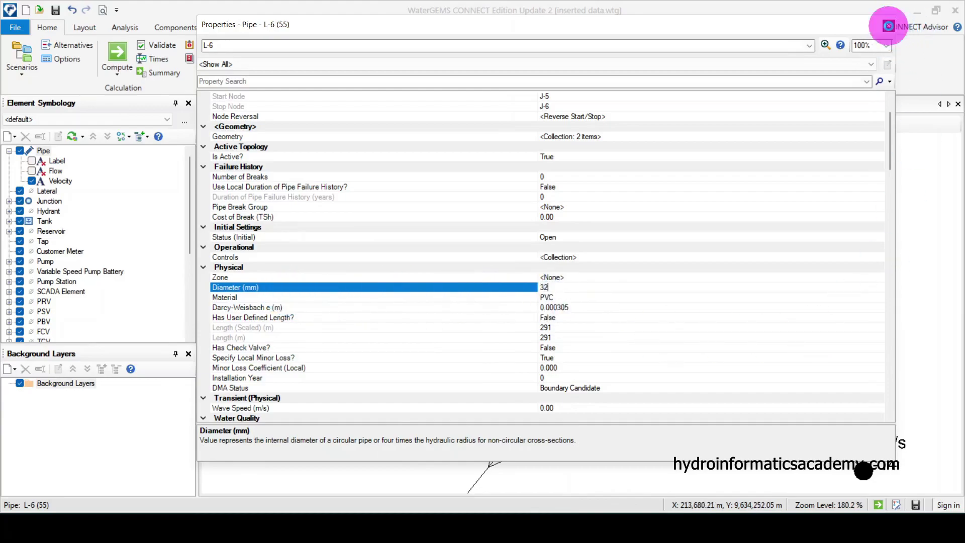
# Set the diameter of pipe L-7, between J-6 and J-7, to 32 mm.
pyautogui.scroll(-3, 620, 285)
pyautogui.scroll(4, 604, 313)
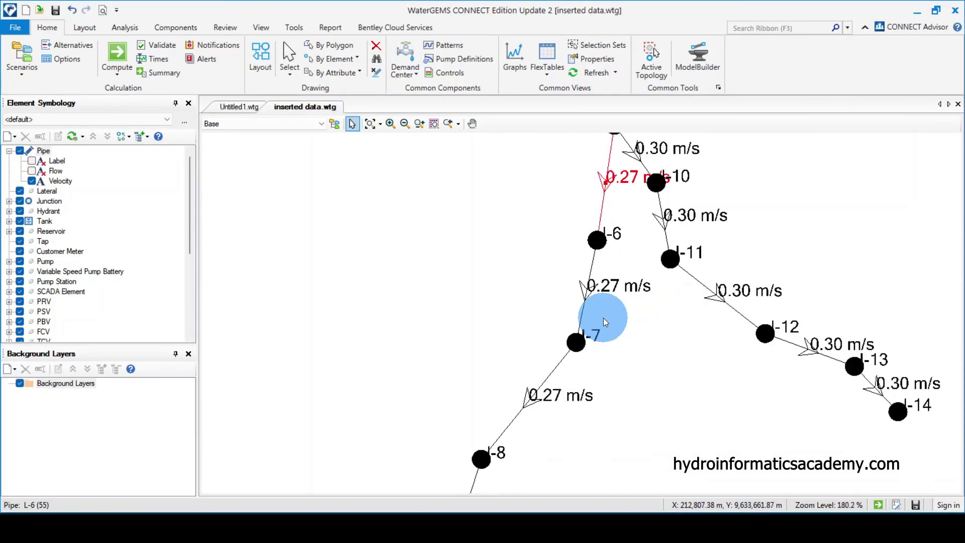
pyautogui.doubleClick(592, 264)
pyautogui.click(556, 298)
pyautogui.click(558, 288)
pyautogui.write('32')
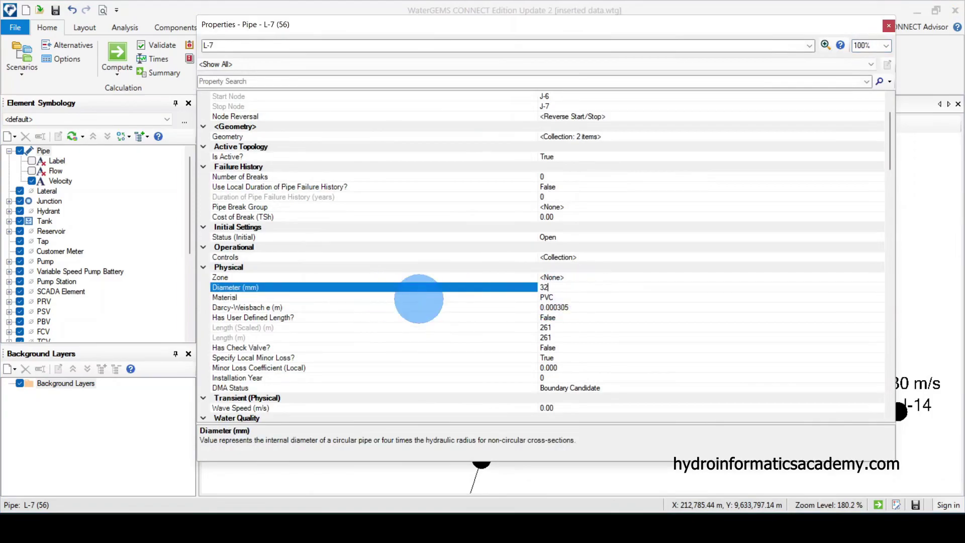
pyautogui.click(892, 25)
# Set the diameter of pipe L-8, between J-7 and J-8, to 32 mm.
pyautogui.scroll(-5, 500, 399)
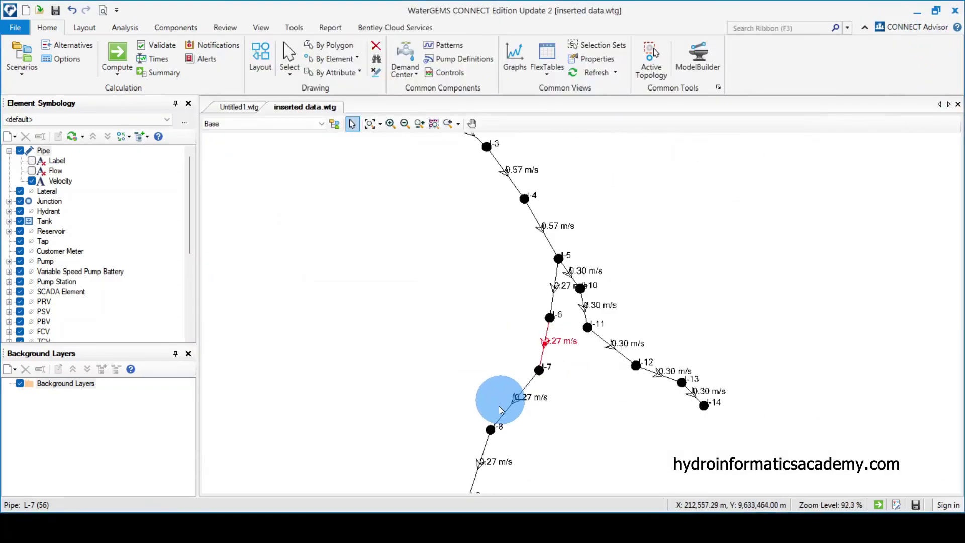
pyautogui.scroll(2, 484, 432)
pyautogui.scroll(-3, 478, 403)
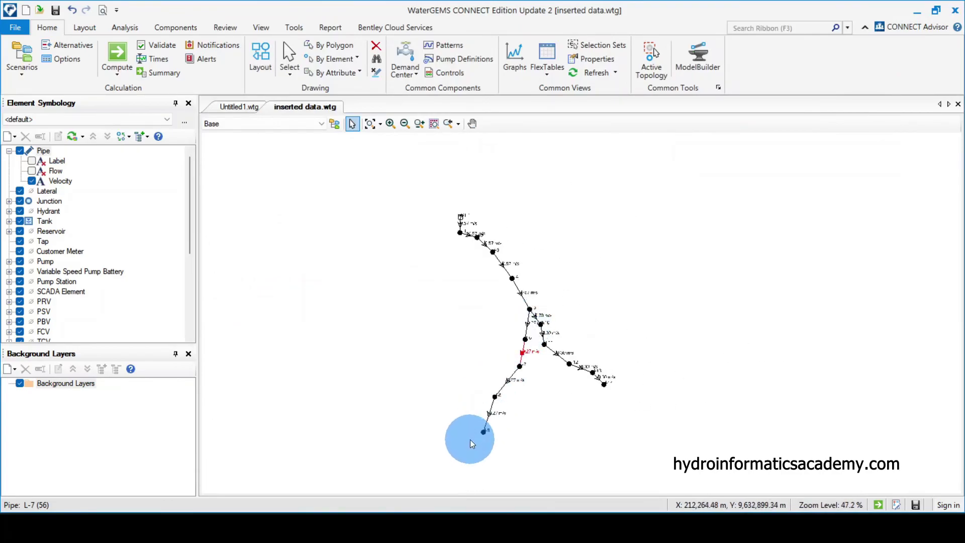
pyautogui.scroll(3, 470, 439)
pyautogui.doubleClick(555, 320)
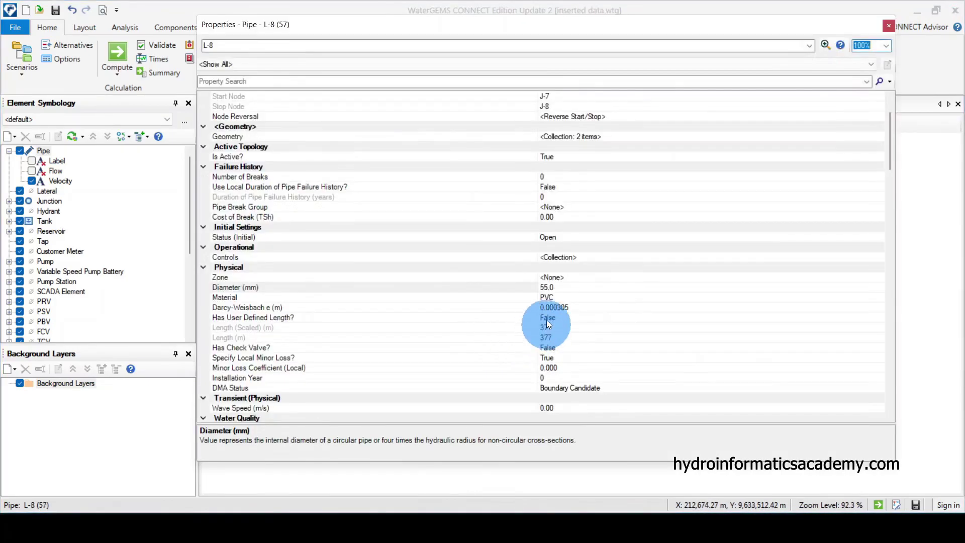
pyautogui.click(560, 289)
pyautogui.write('32')
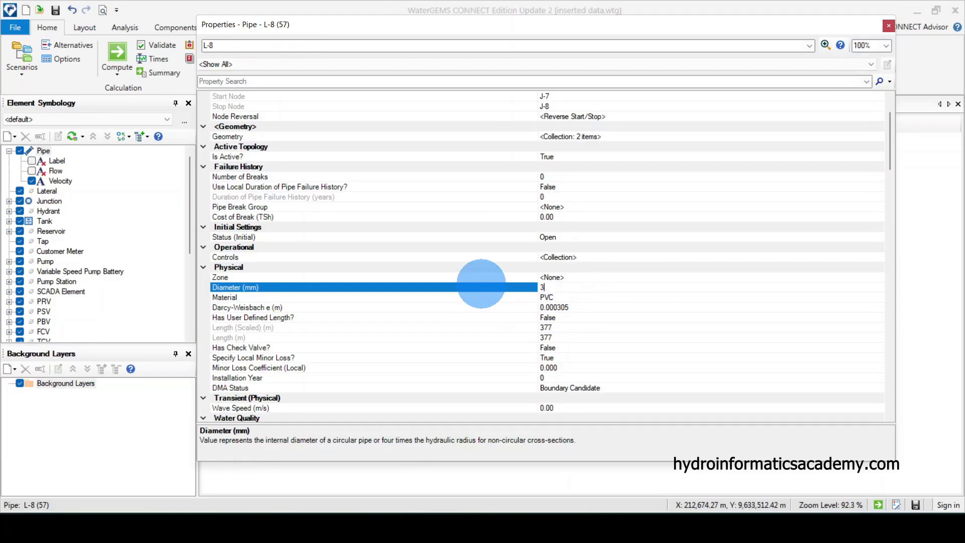
pyautogui.click(887, 25)
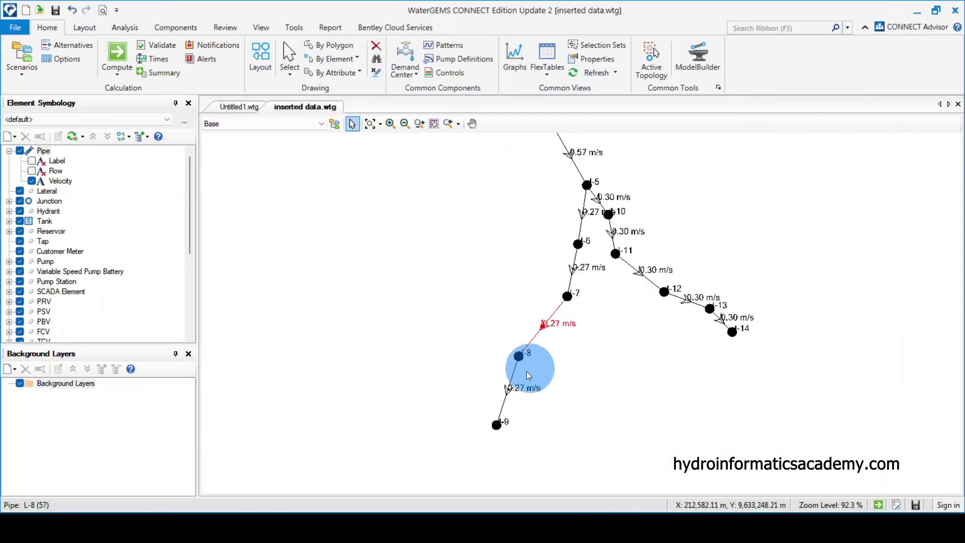
# Set the diameter of pipe L-9, between J-8 and J-9, to 32 mm.
pyautogui.doubleClick(508, 383)
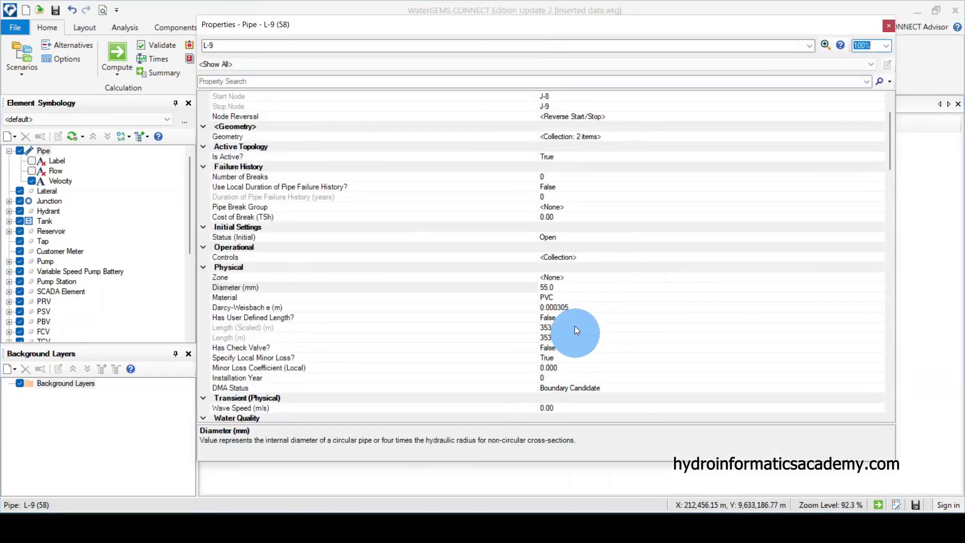
pyautogui.click(561, 289)
pyautogui.click(576, 288)
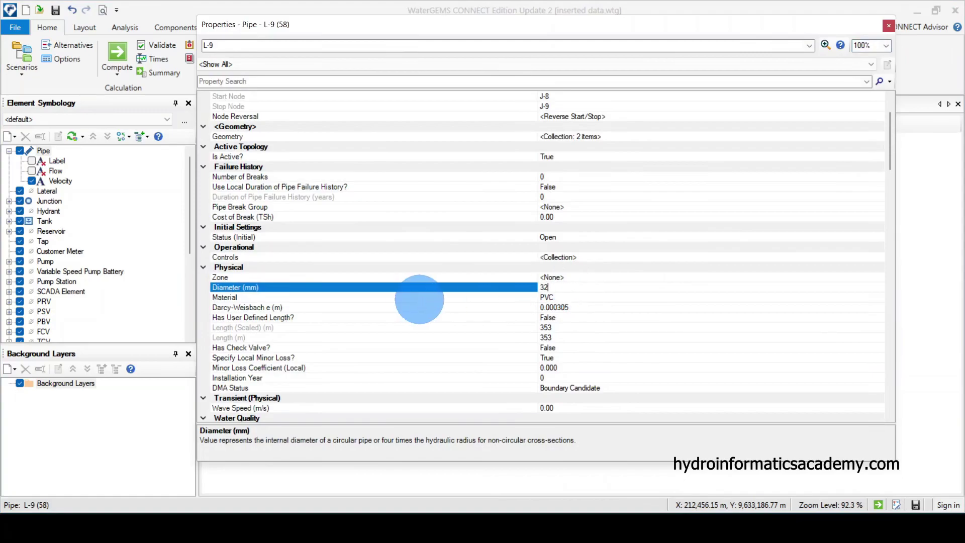
pyautogui.click(889, 25)
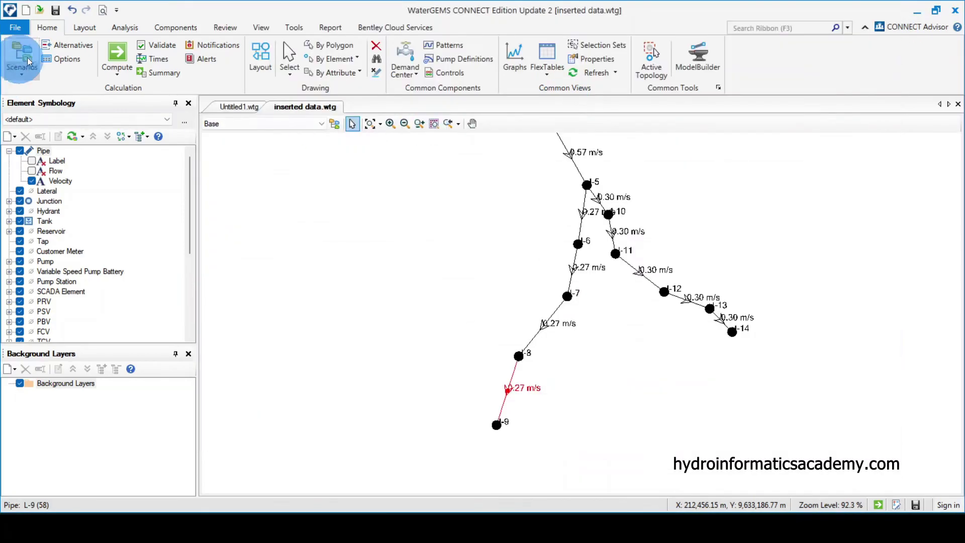
# Recompute the Base scenario, close the calculation summary and check the pipe velocities on the branches below J-5.
pyautogui.click(121, 58)
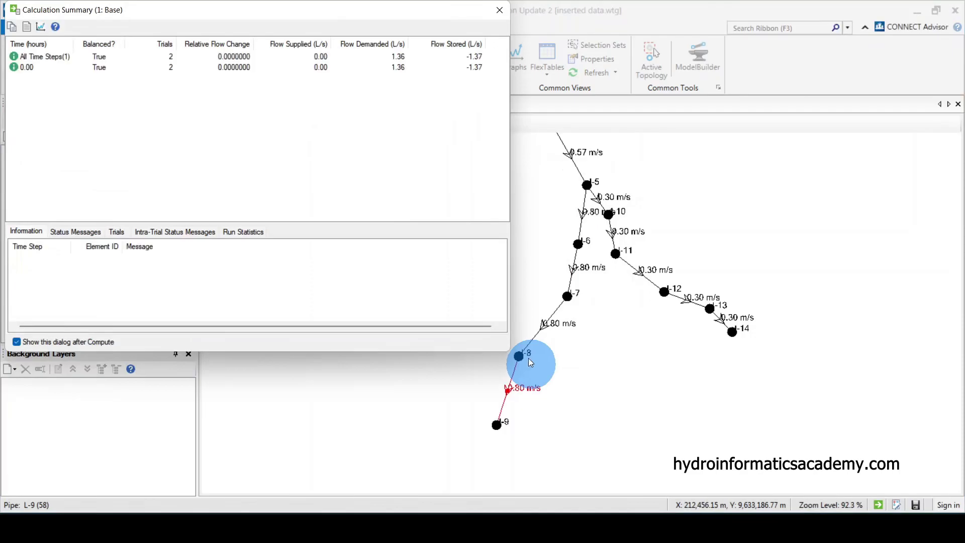
pyautogui.click(497, 15)
pyautogui.scroll(4, 580, 218)
pyautogui.scroll(-4, 580, 218)
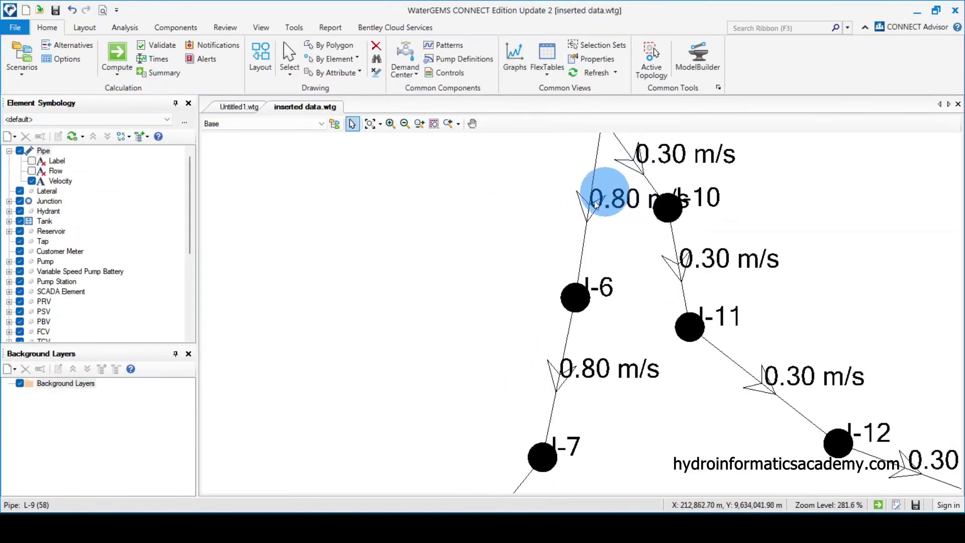
pyautogui.scroll(4, 608, 216)
pyautogui.scroll(-2, 599, 214)
pyautogui.scroll(3, 618, 201)
pyautogui.scroll(-2, 624, 204)
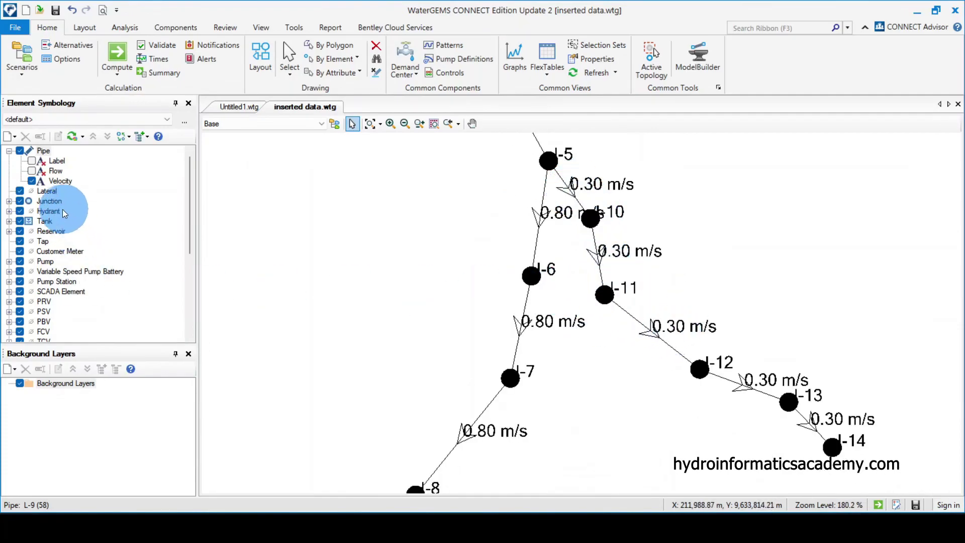
# Hide the Label annotation of the junctions.
pyautogui.click(9, 201)
pyautogui.click(32, 211)
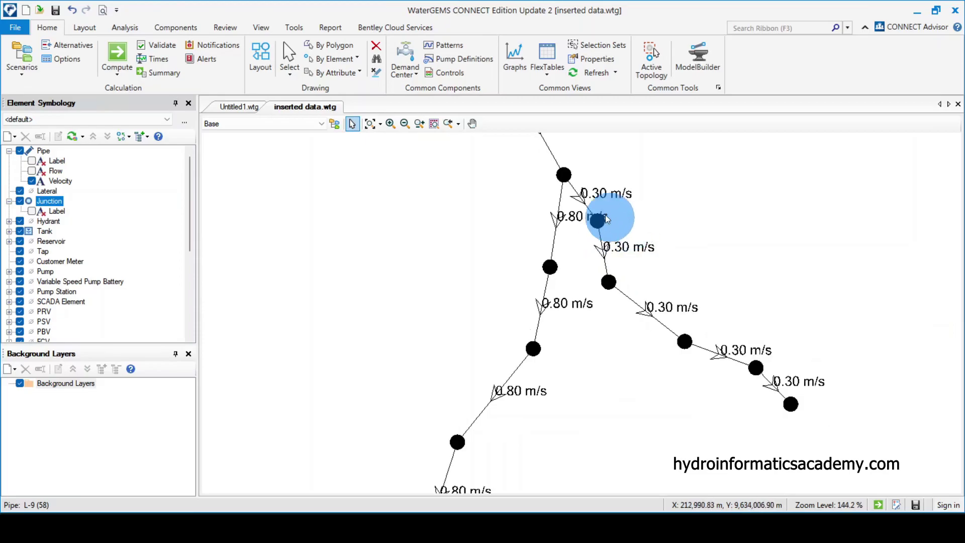
# Set the diameter of pipe L-10, between J-5 and J-10, to 40 mm.
pyautogui.doubleClick(581, 197)
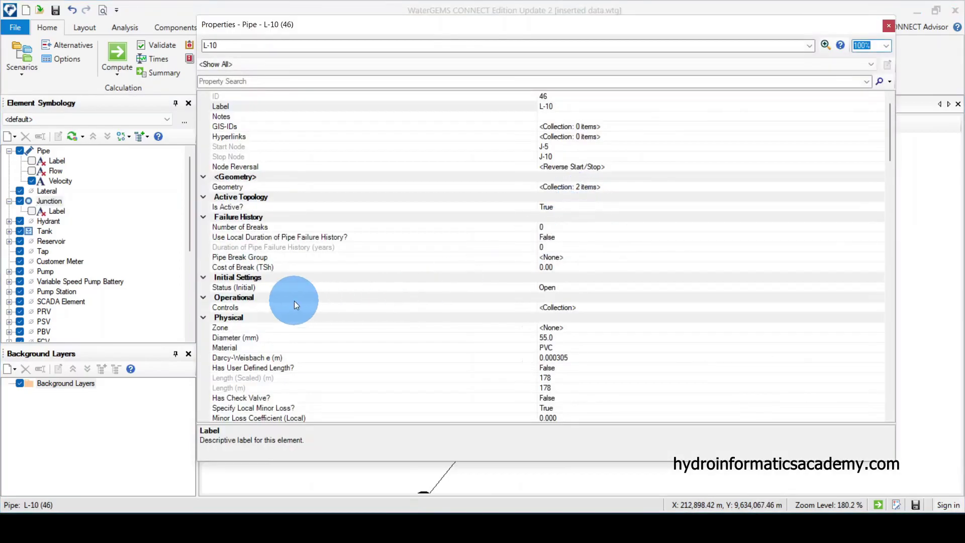
pyautogui.click(239, 266)
pyautogui.click(411, 249)
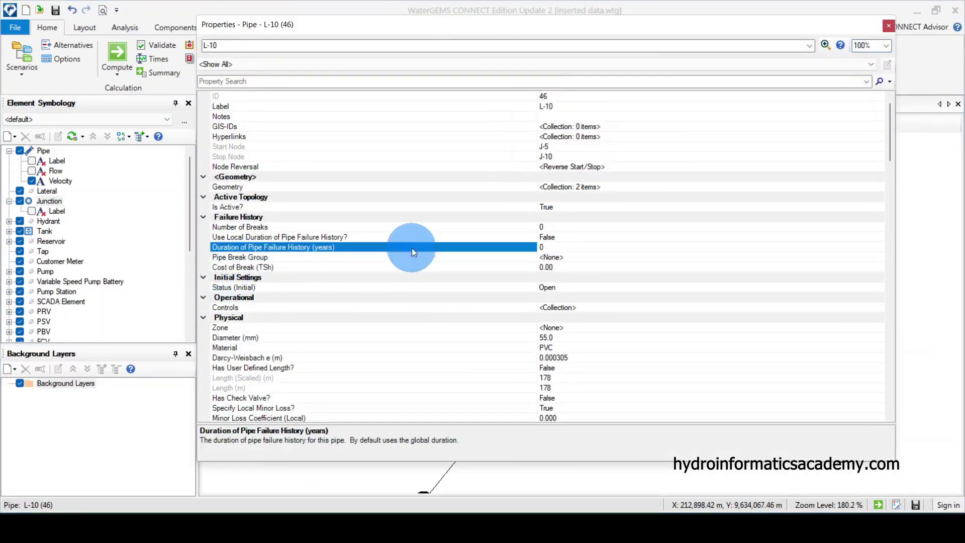
pyautogui.click(378, 317)
pyautogui.click(477, 328)
pyautogui.click(523, 338)
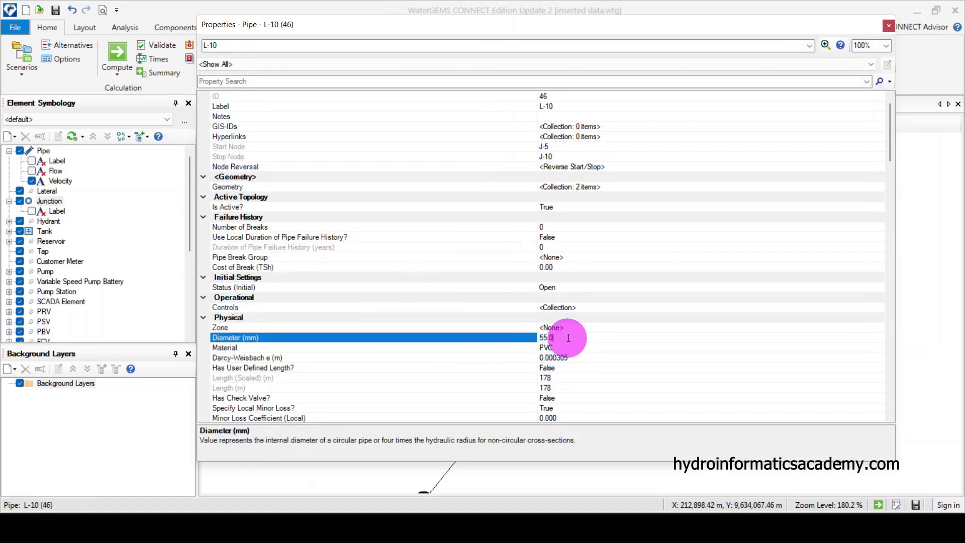
pyautogui.write('40')
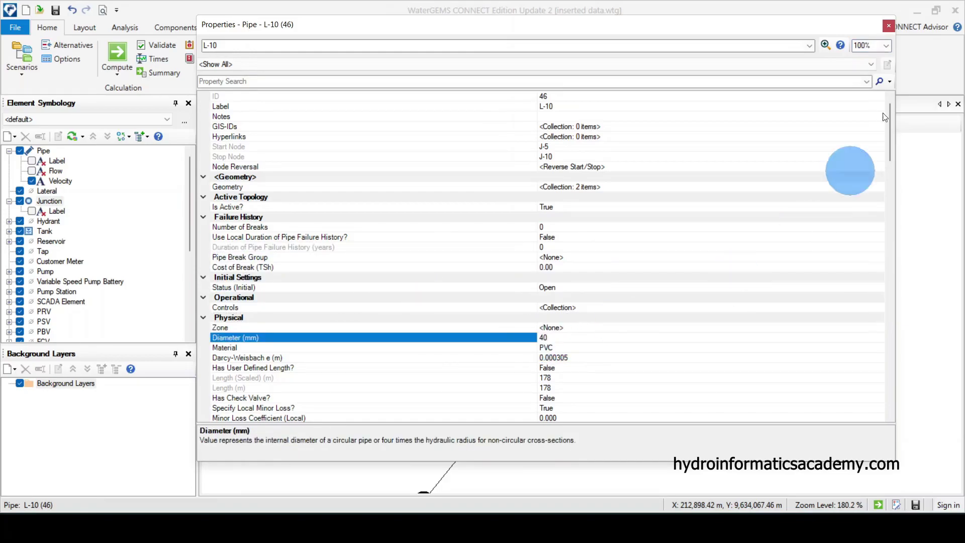
pyautogui.click(888, 26)
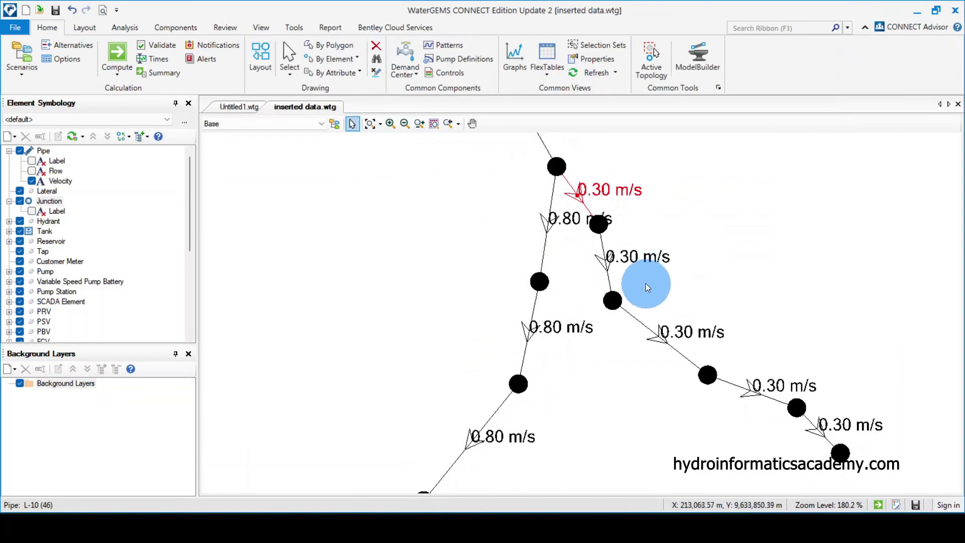
# Set the diameter of pipe L-11, between J-10 and J-11, to 40 mm.
pyautogui.doubleClick(602, 251)
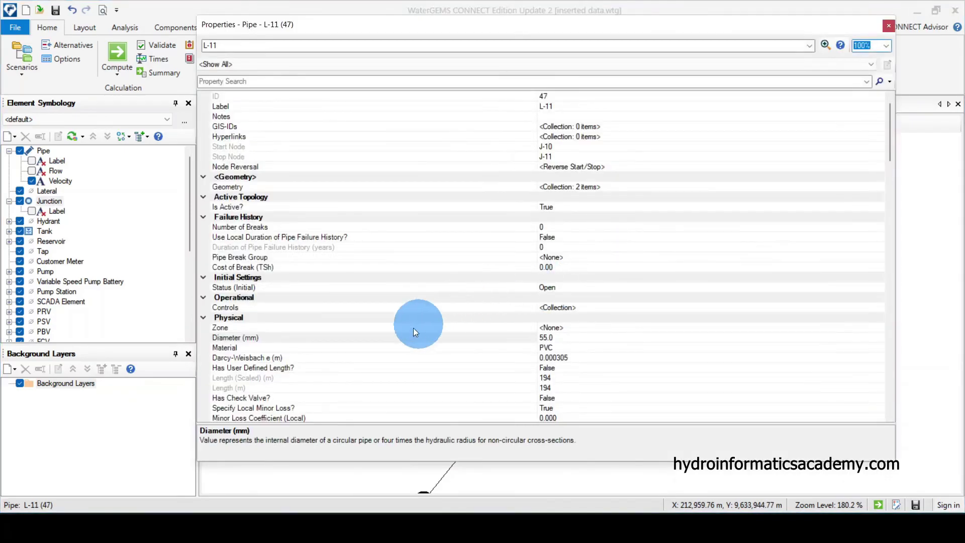
pyautogui.click(355, 338)
pyautogui.press('BackSpace')
pyautogui.press('BackSpace')
pyautogui.press('BackSpace')
pyautogui.press('BackSpace')
pyautogui.write('40')
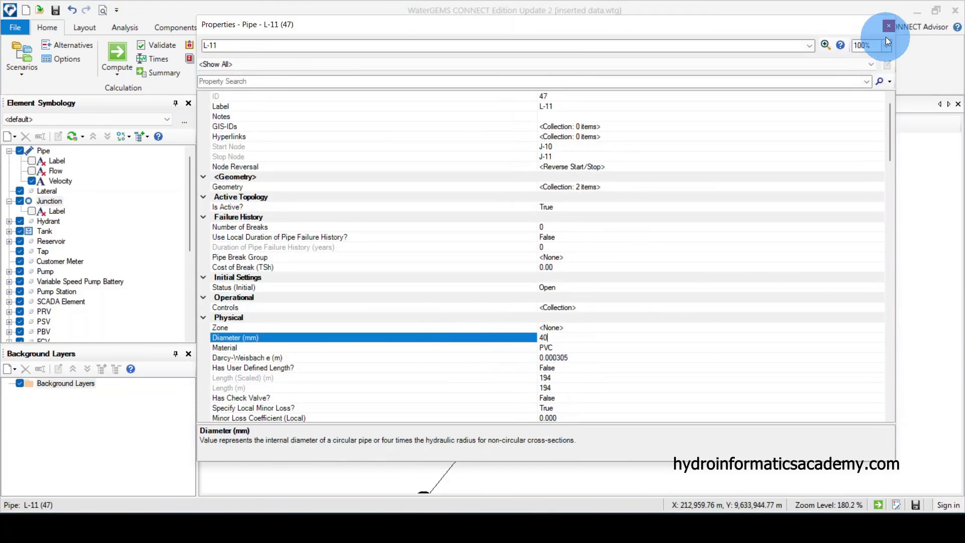
pyautogui.click(889, 26)
# Set the diameter of pipe L-12, between J-11 and J-12, to 40 mm.
pyautogui.doubleClick(657, 334)
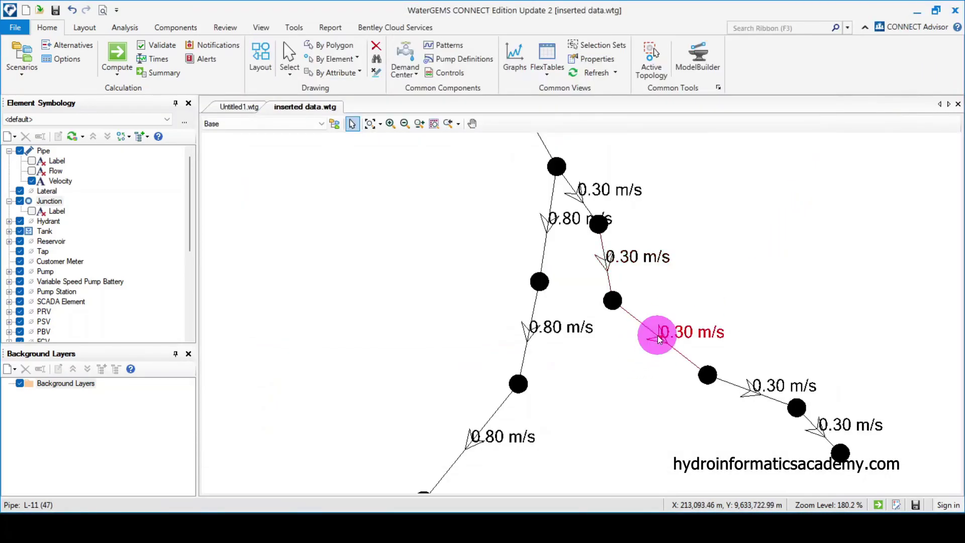
pyautogui.click(523, 338)
pyautogui.click(529, 339)
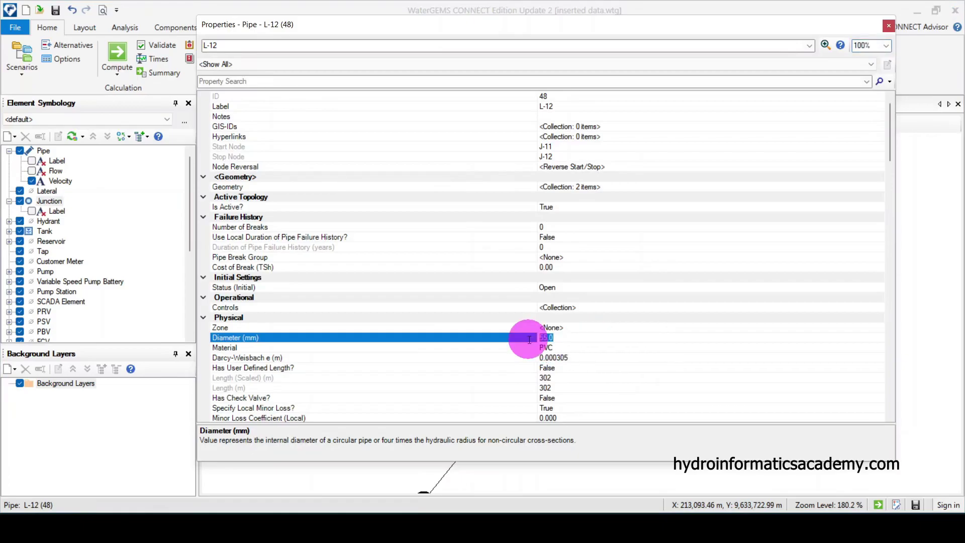
pyautogui.write('40')
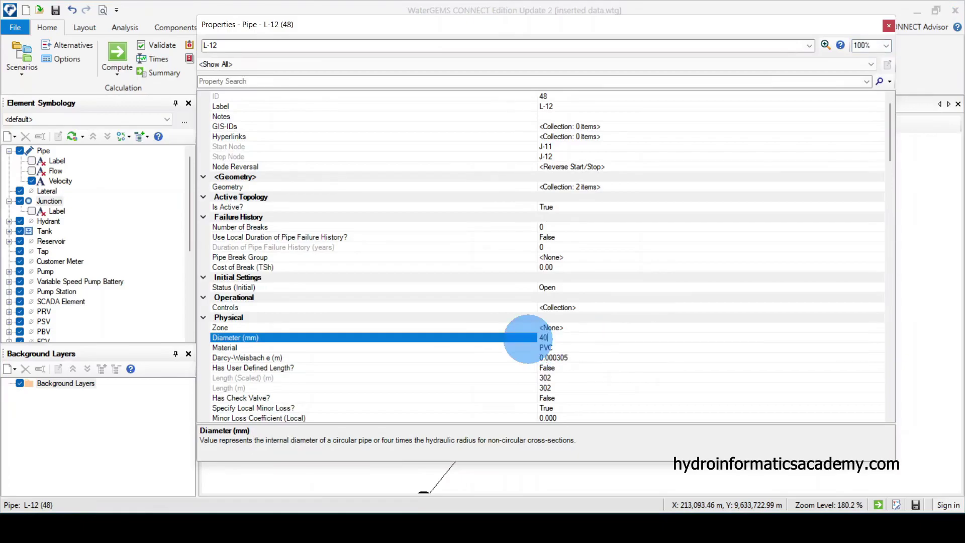
pyautogui.click(888, 25)
# Set the diameter of pipe L-13, between J-12 and J-13, to 40 mm.
pyautogui.scroll(-2, 605, 245)
pyautogui.scroll(4, 695, 325)
pyautogui.doubleClick(668, 332)
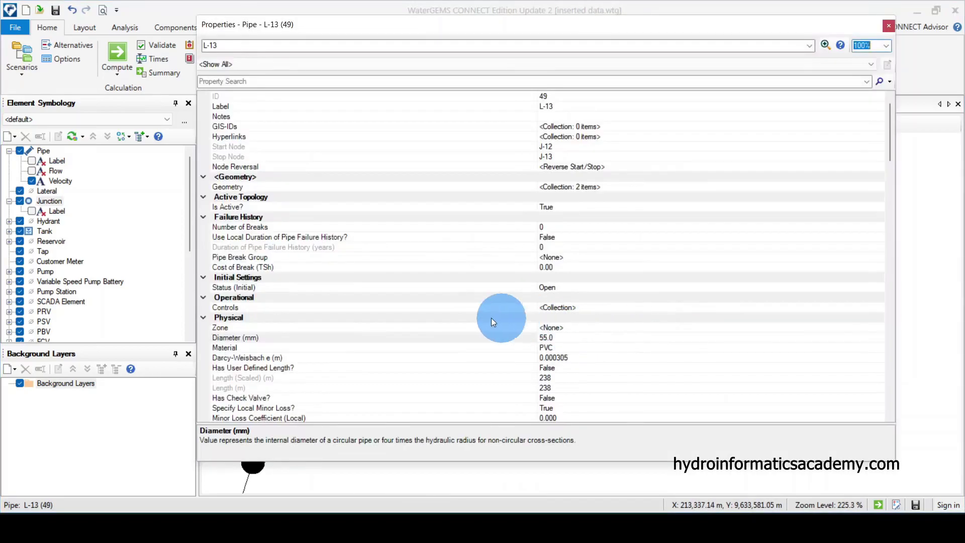
pyautogui.click(560, 339)
pyautogui.write('40')
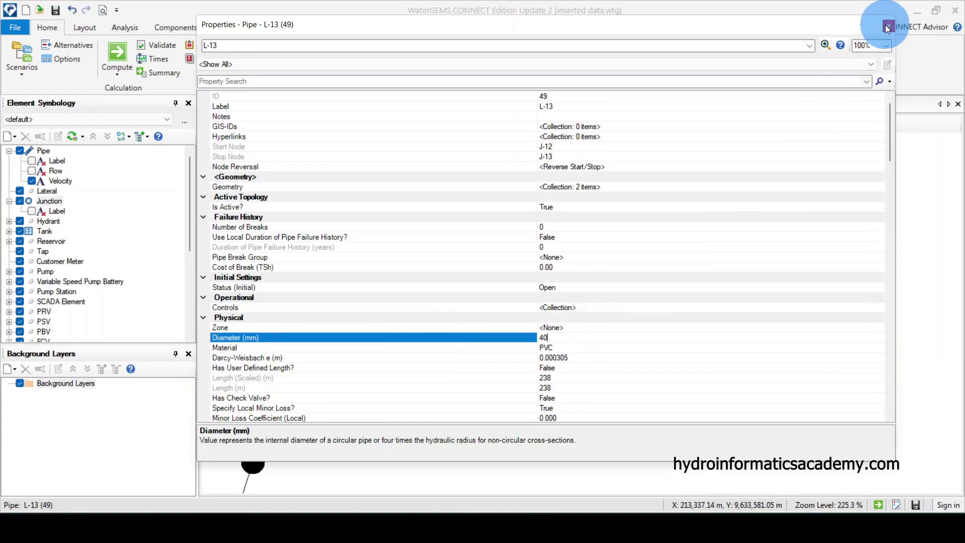
pyautogui.click(889, 26)
# Set the diameter of pipe L-14, between J-13 and J-14, to 40 mm.
pyautogui.scroll(1, 726, 376)
pyautogui.doubleClick(713, 357)
pyautogui.click(560, 338)
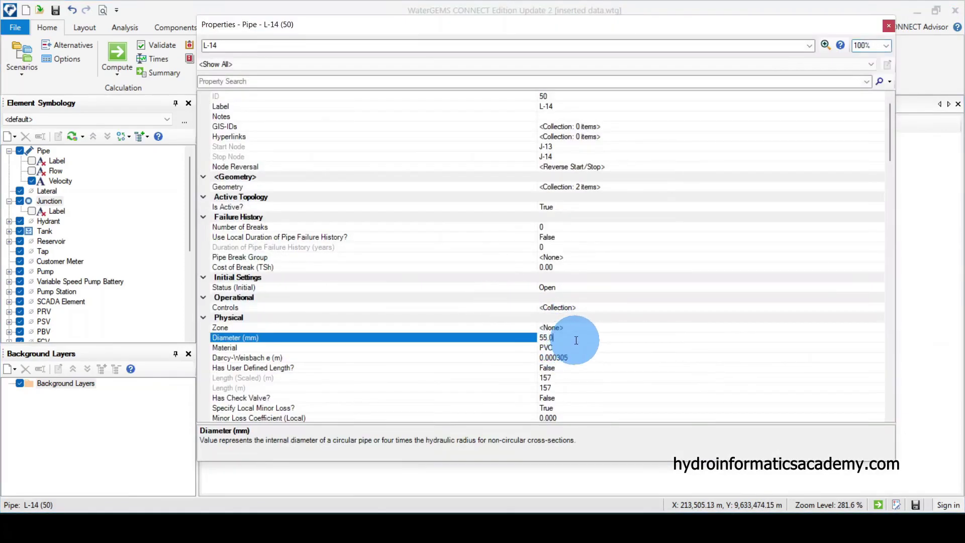
pyautogui.write('40')
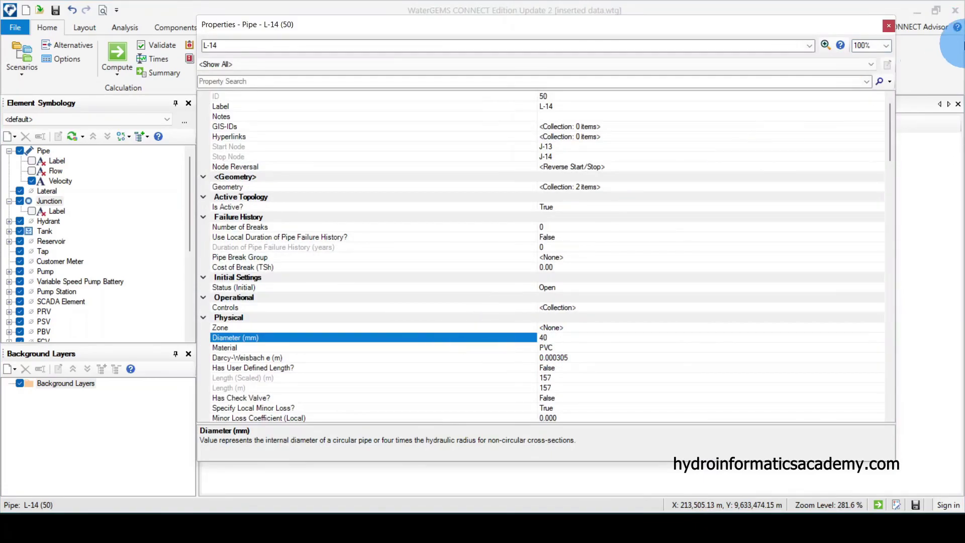
pyautogui.click(889, 27)
# Recompute the Base scenario, close the calculation summary and check the velocities along the main line and both branches.
pyautogui.click(121, 53)
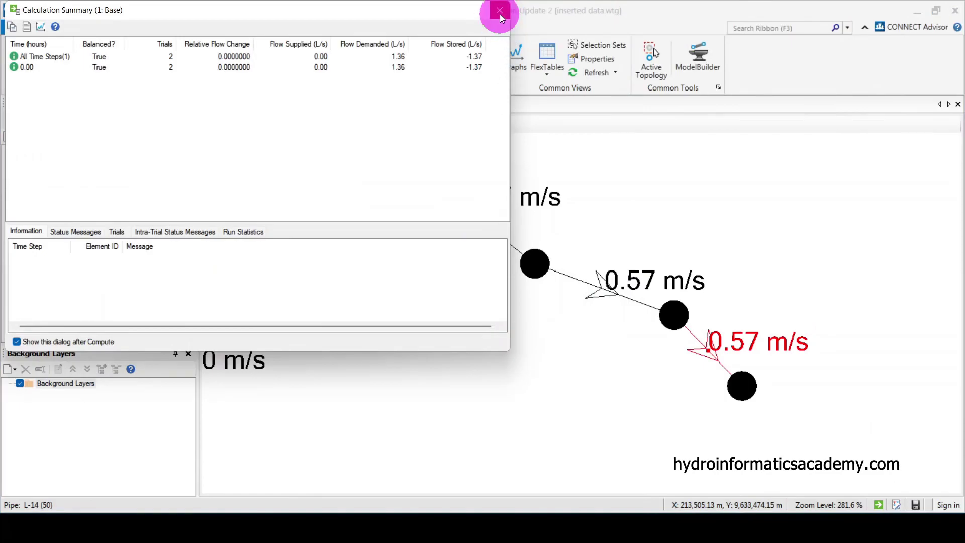
pyautogui.click(499, 12)
pyautogui.scroll(-4, 736, 324)
pyautogui.scroll(2, 566, 173)
pyautogui.scroll(-3, 570, 286)
pyautogui.scroll(-2, 548, 209)
pyautogui.scroll(3, 517, 170)
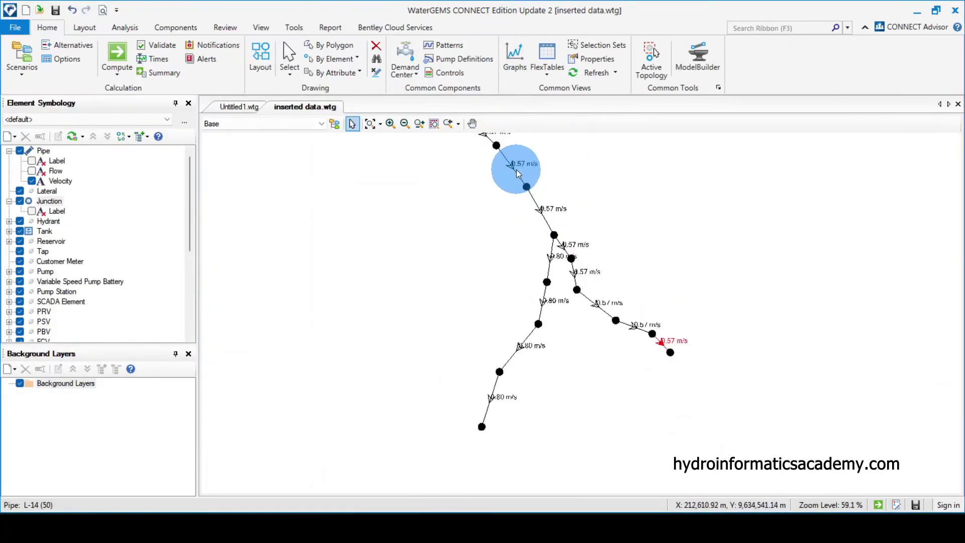
pyautogui.scroll(-4, 567, 233)
pyautogui.scroll(4, 558, 327)
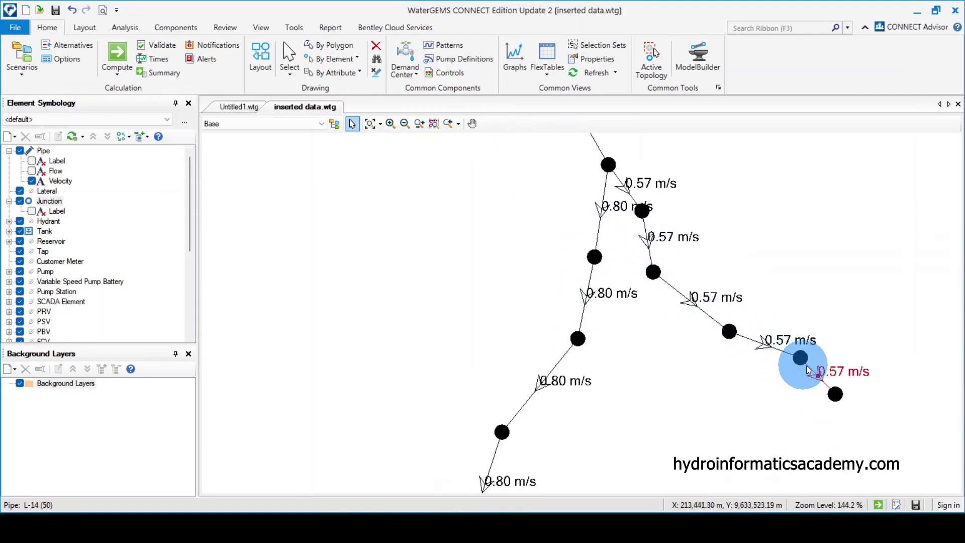
pyautogui.scroll(-2, 650, 354)
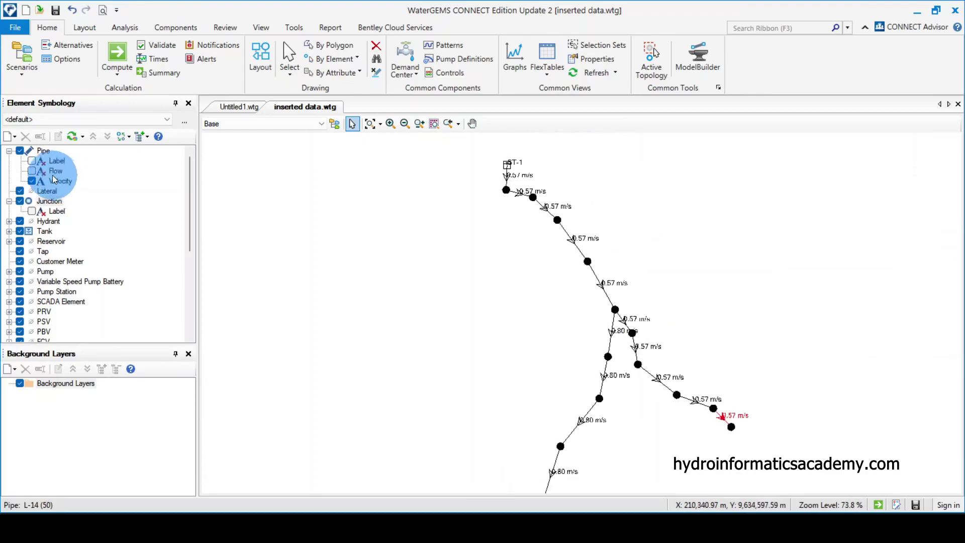
# Hide the Velocity annotation of the pipes and annotate all junctions with their Pressure result.
pyautogui.click(31, 180)
pyautogui.click(38, 201)
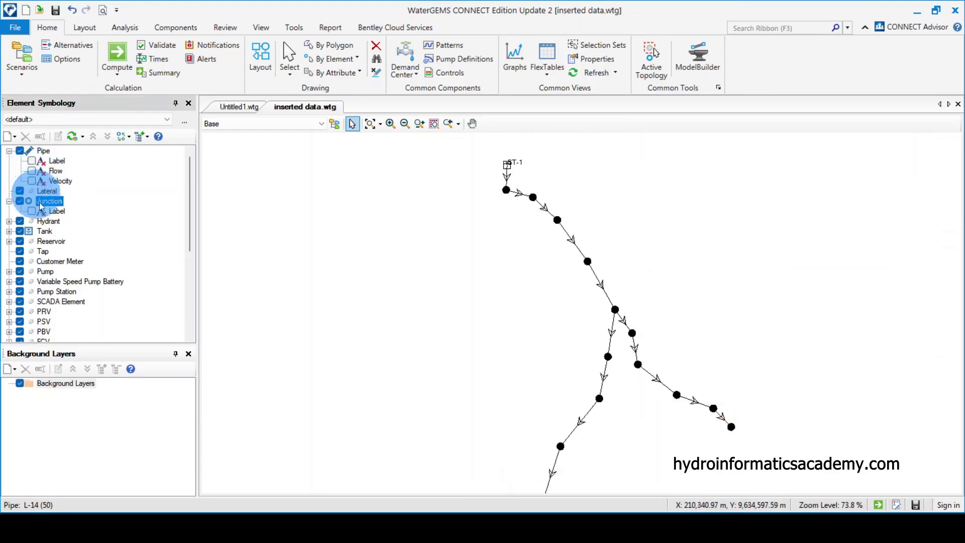
pyautogui.rightClick(51, 200)
pyautogui.moveTo(92, 208)
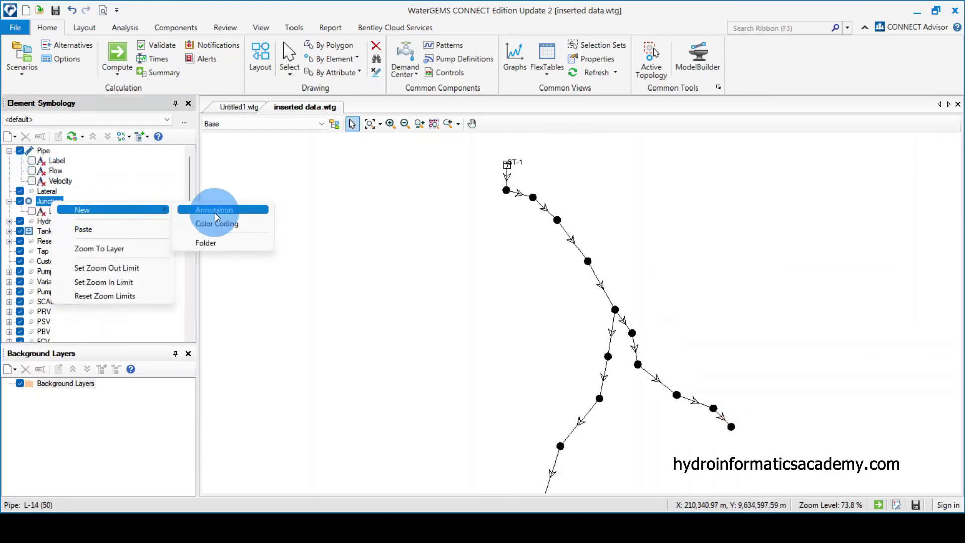
pyautogui.click(215, 211)
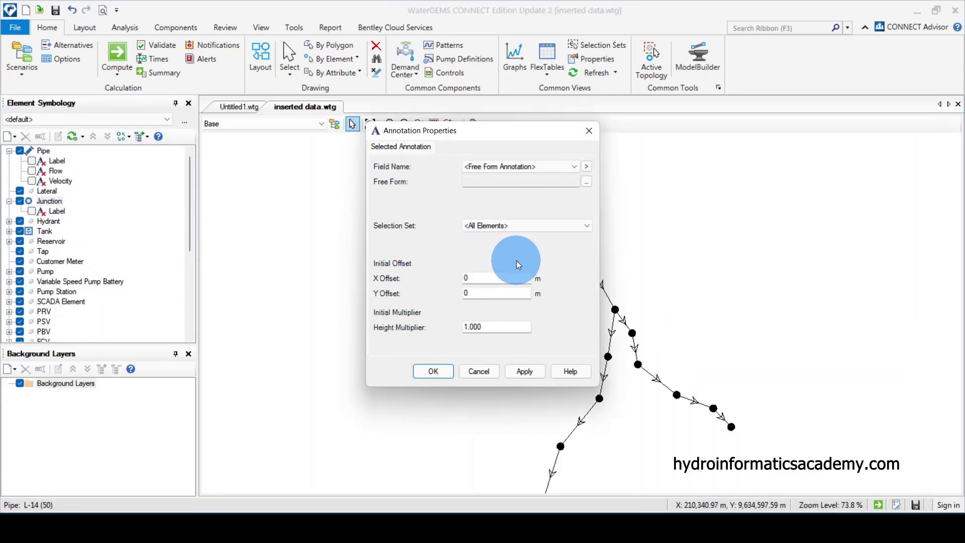
pyautogui.click(588, 166)
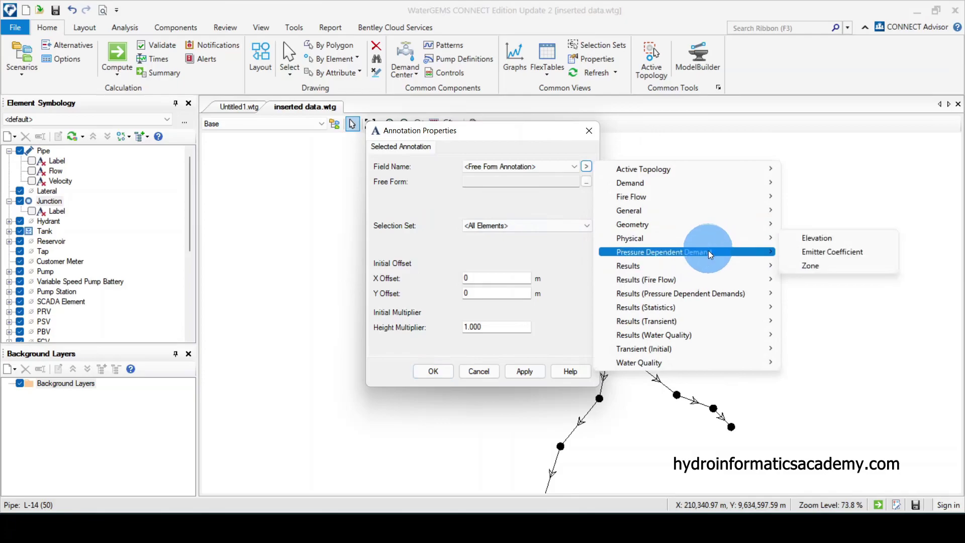
pyautogui.moveTo(711, 265)
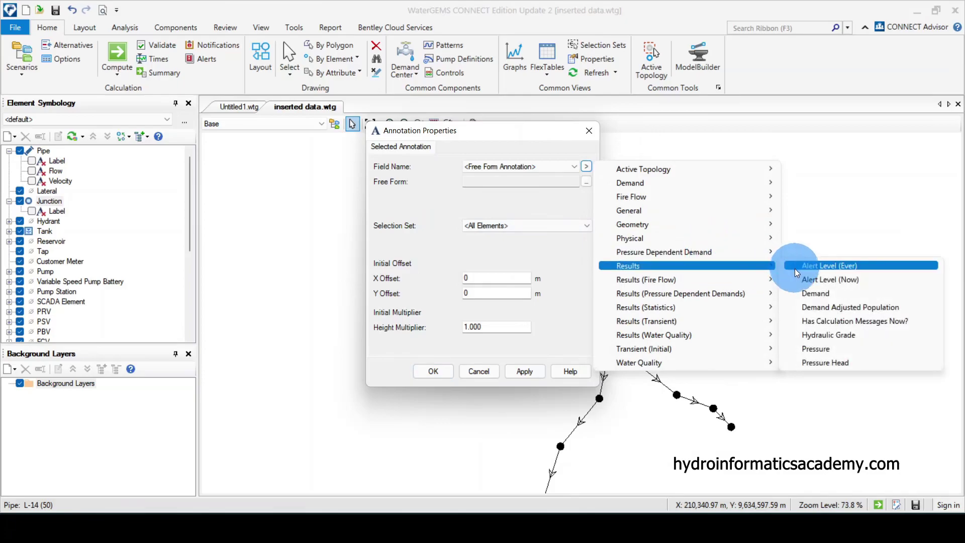
pyautogui.click(830, 348)
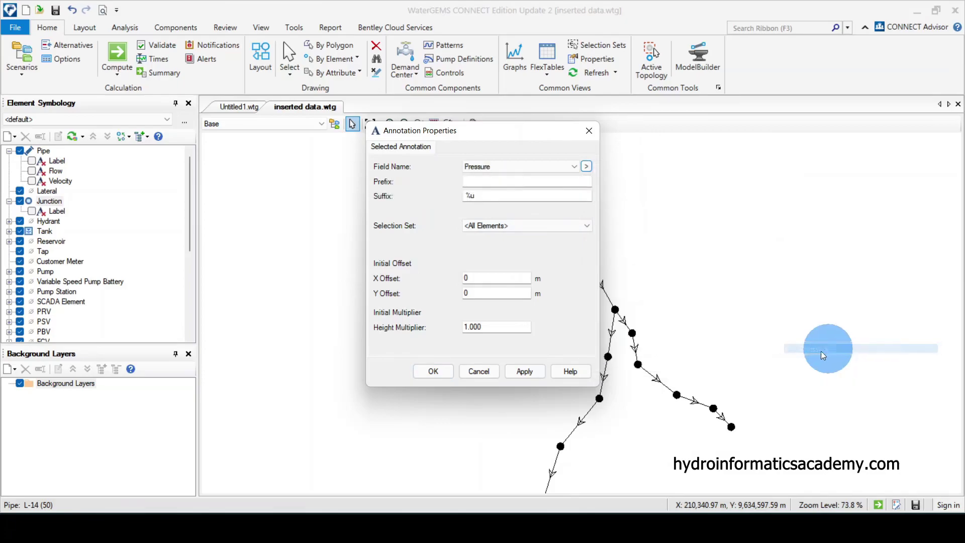
pyautogui.click(523, 374)
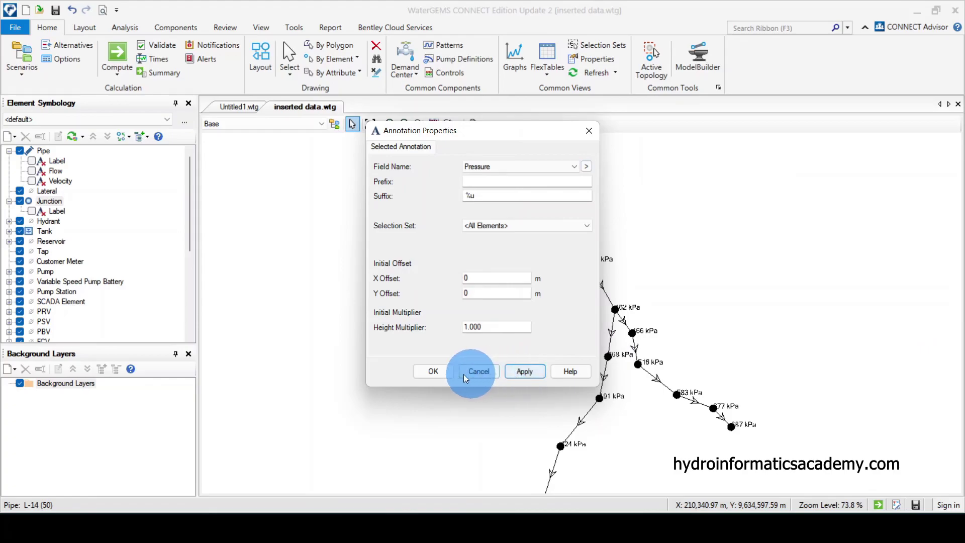
pyautogui.click(434, 371)
# Open the properties of junction J-5 and select the calculated Pressure among its results.
pyautogui.scroll(1, 646, 311)
pyautogui.scroll(1, 642, 306)
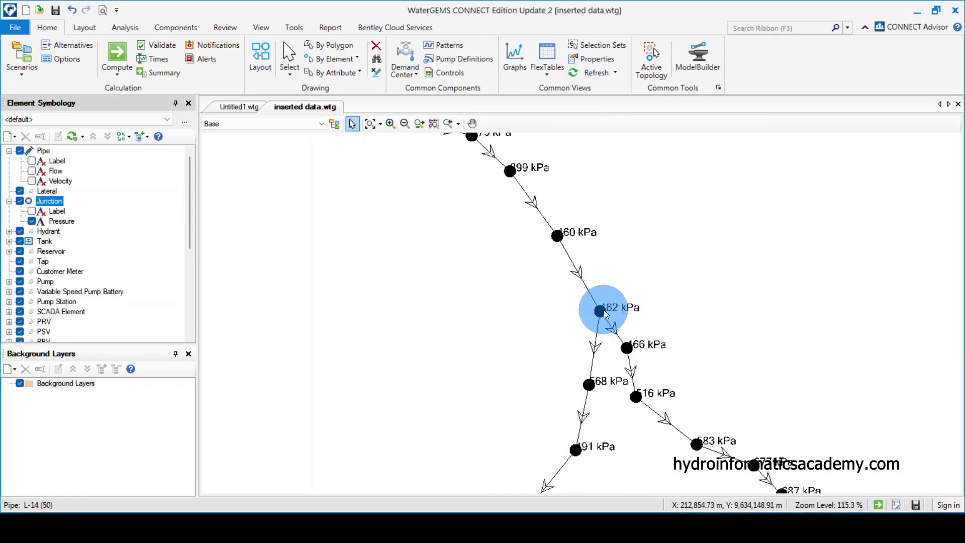
pyautogui.click(602, 310)
pyautogui.doubleClick(602, 312)
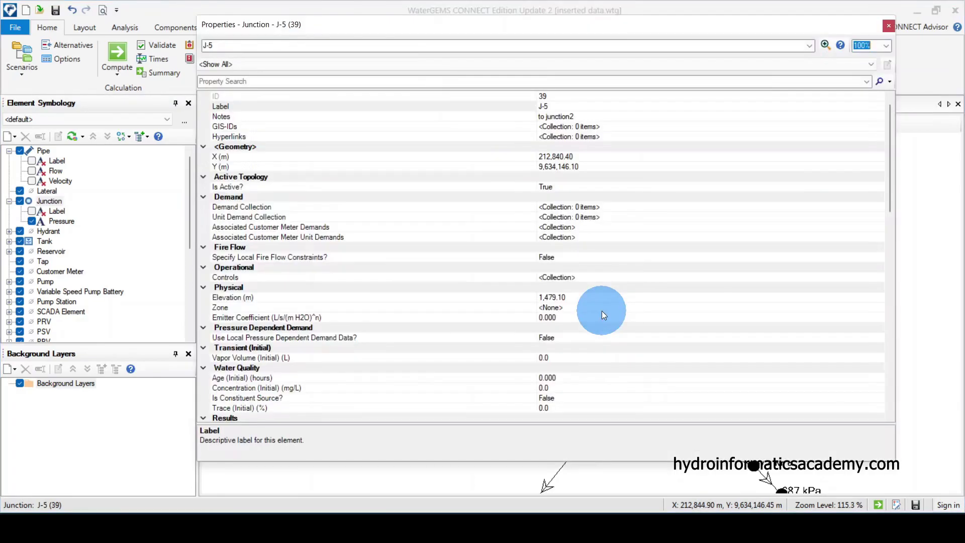
pyautogui.scroll(-10, 419, 345)
pyautogui.scroll(3, 420, 345)
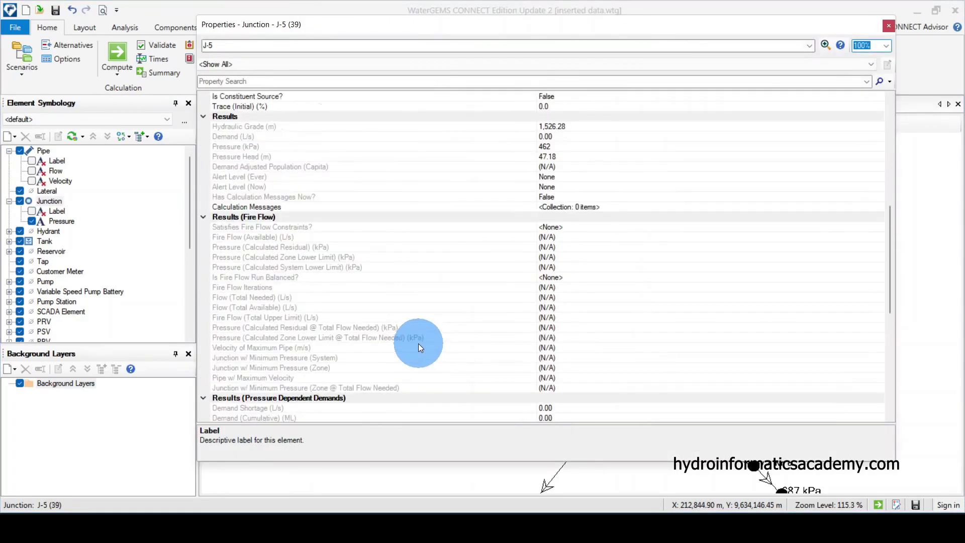
pyautogui.click(246, 156)
pyautogui.click(244, 146)
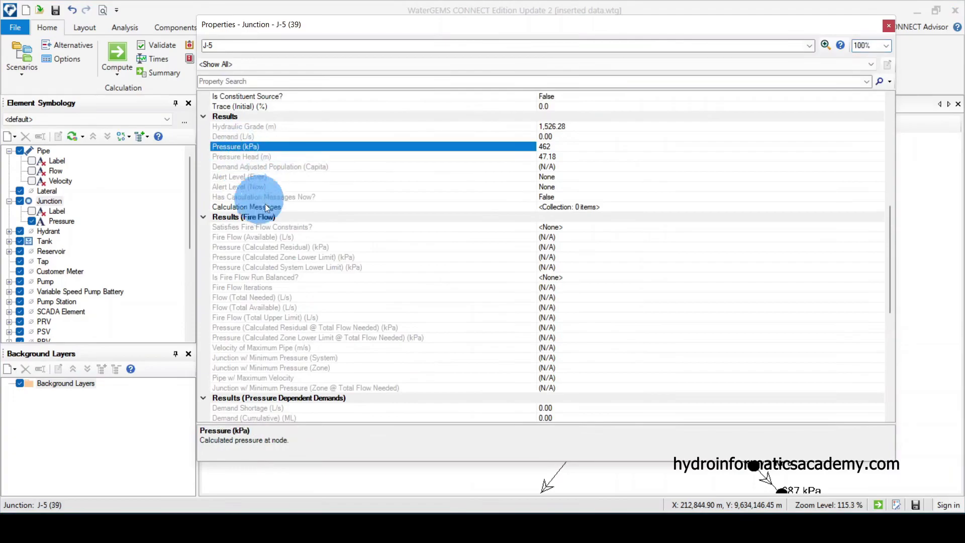
pyautogui.scroll(2, 301, 202)
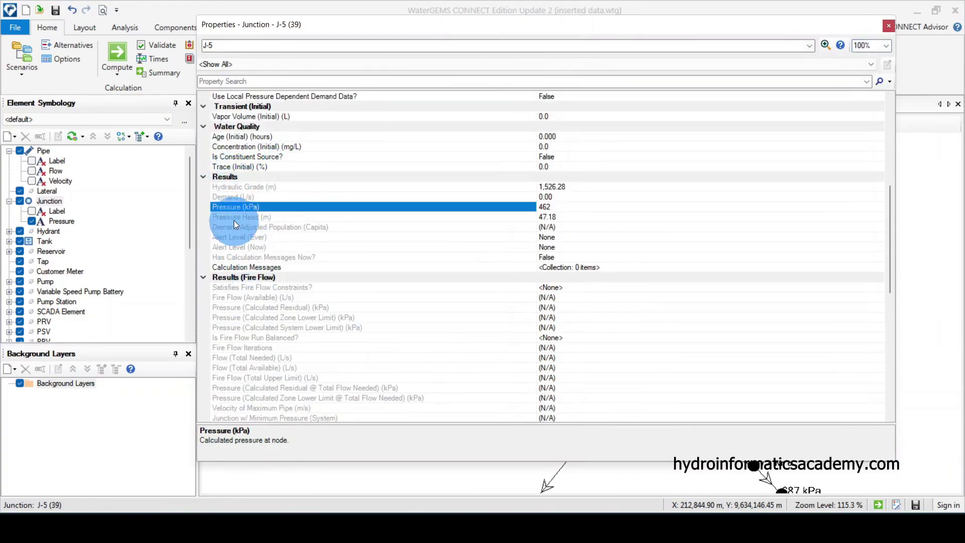
pyautogui.rightClick(269, 208)
pyautogui.click(291, 217)
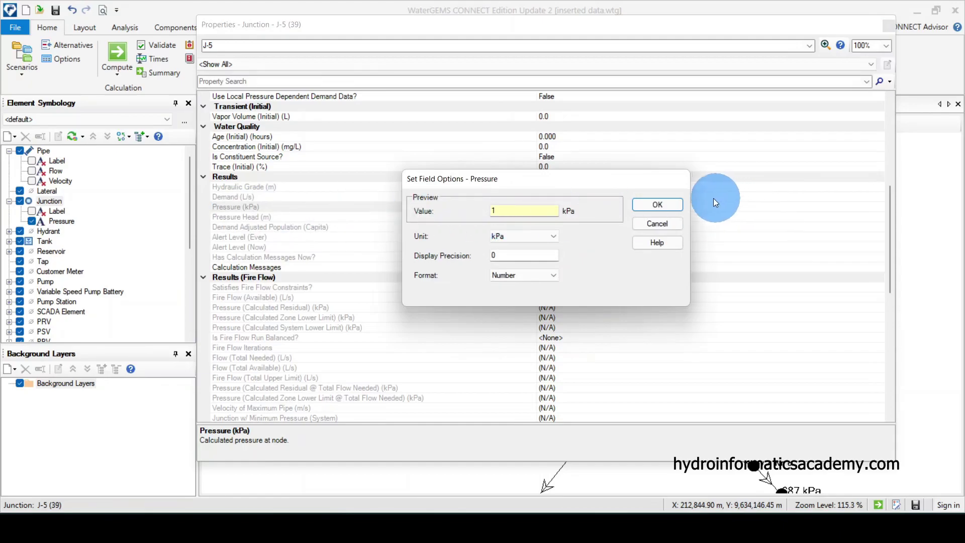
pyautogui.click(657, 223)
# Set the unit of the junction Pressure field to m H2O with a display precision of 2, and close J-5's properties.
pyautogui.rightClick(258, 208)
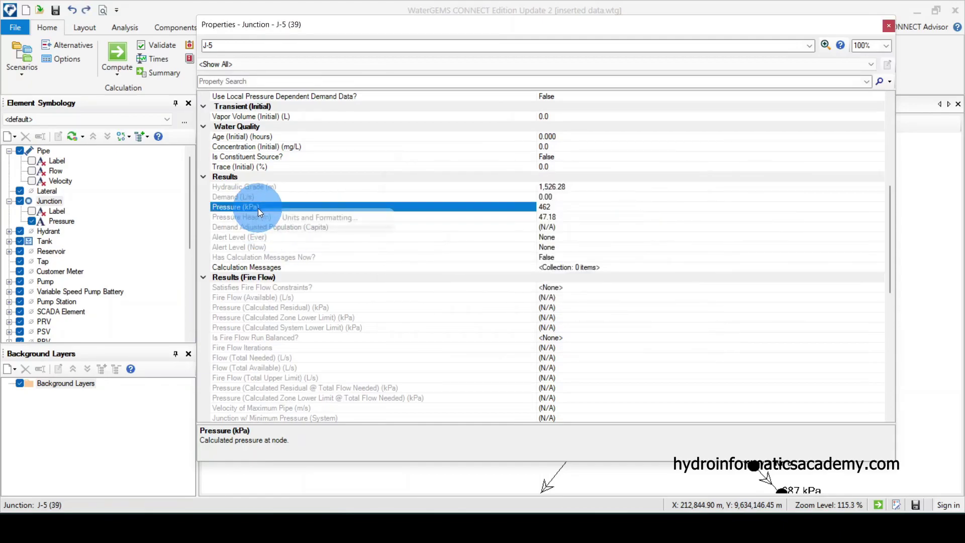
pyautogui.click(336, 219)
pyautogui.click(506, 235)
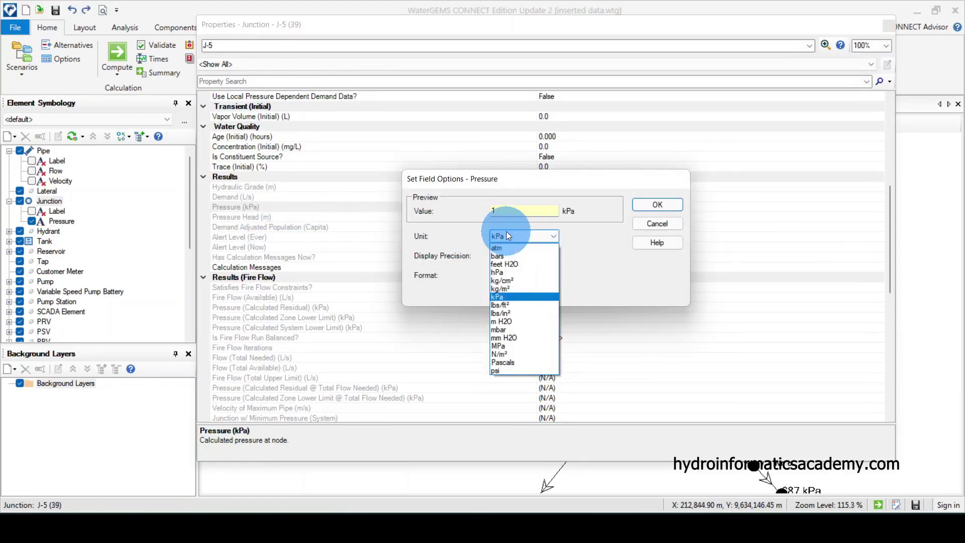
pyautogui.click(517, 319)
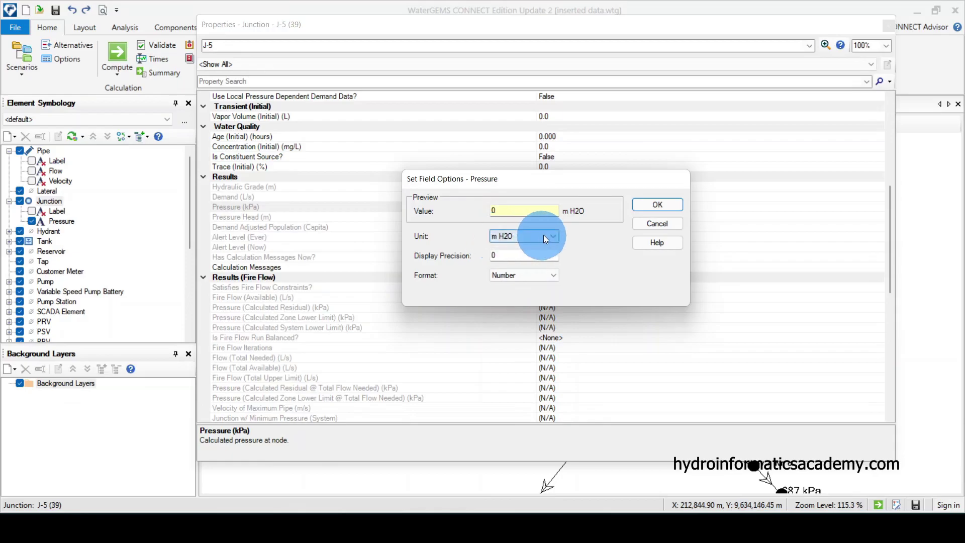
pyautogui.doubleClick(534, 257)
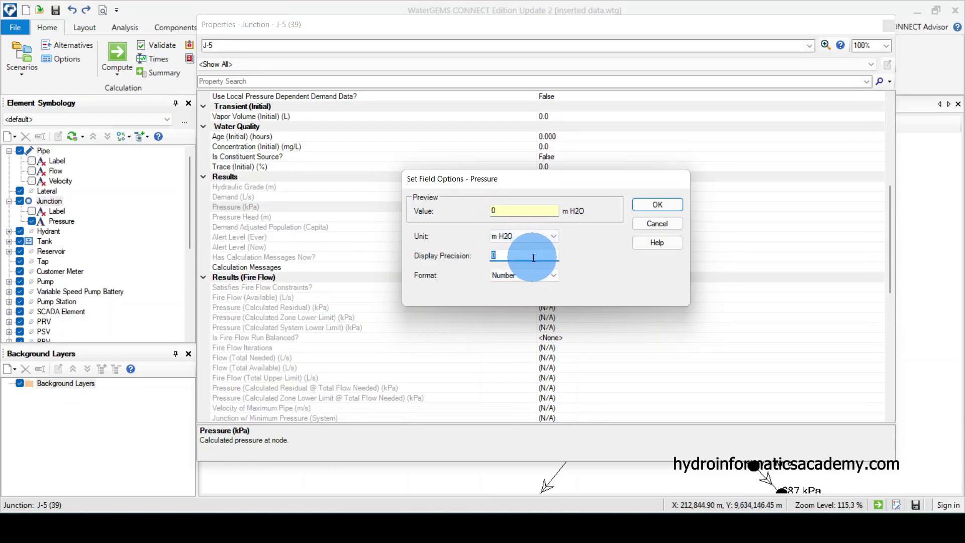
pyautogui.write('2')
pyautogui.click(655, 206)
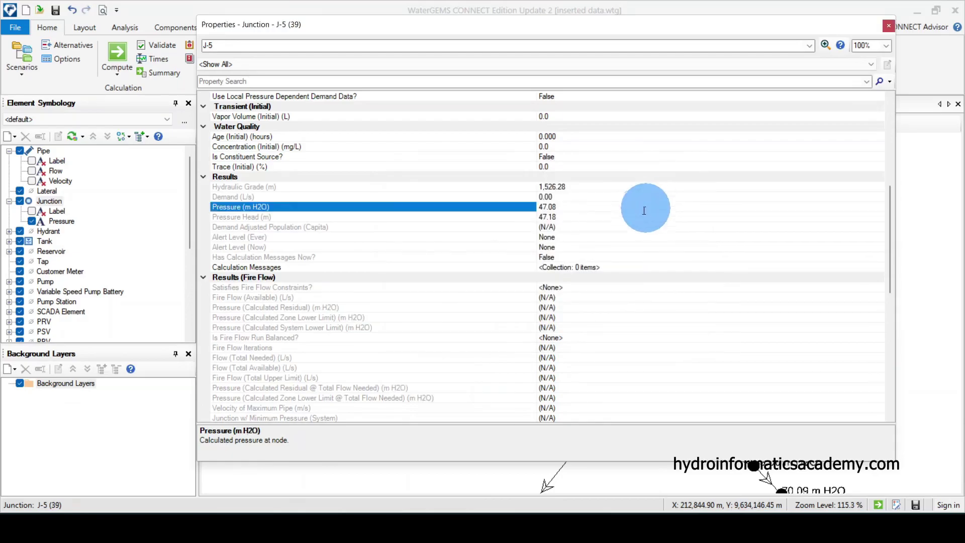
pyautogui.click(889, 24)
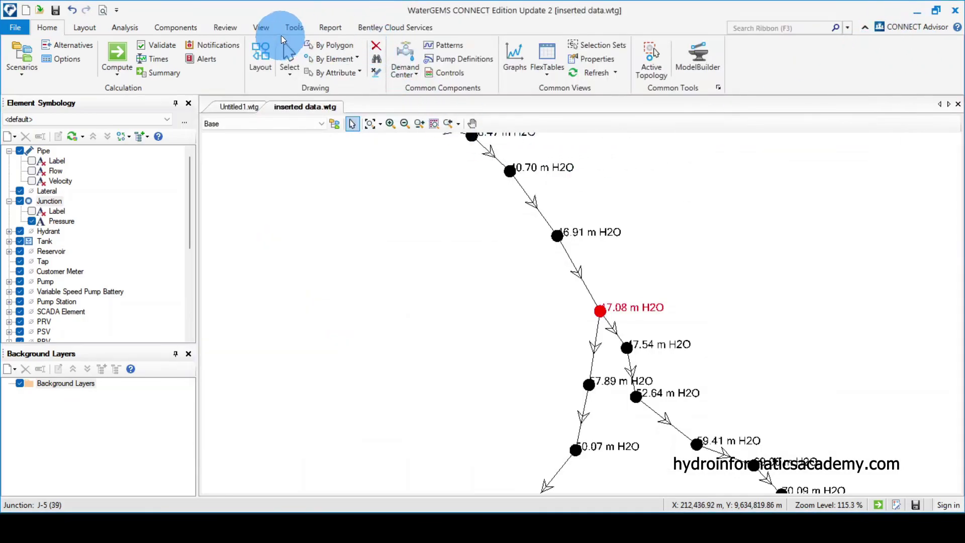
# Look through the model's units list in the program options and close it without changes.
pyautogui.click(295, 28)
pyautogui.click(353, 84)
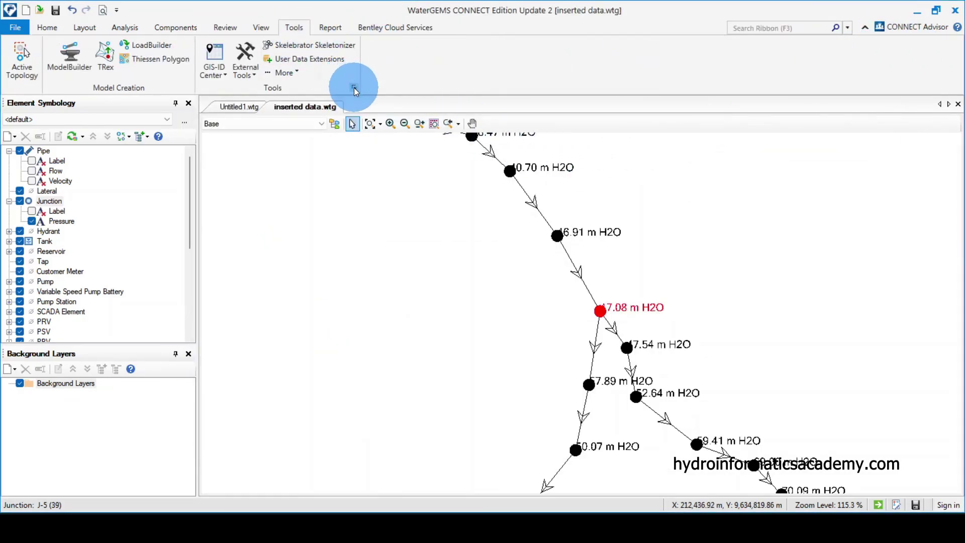
pyautogui.click(458, 96)
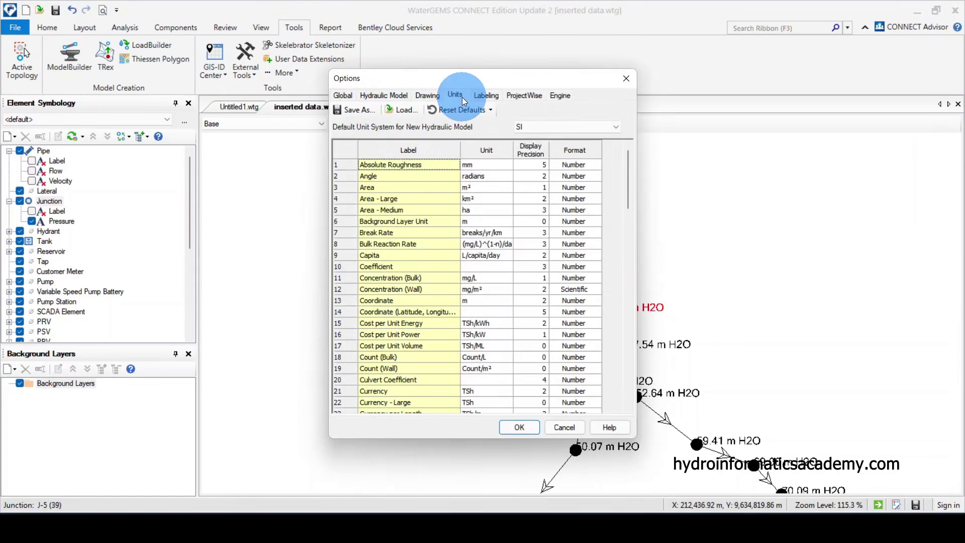
pyautogui.scroll(-3, 470, 244)
pyautogui.click(627, 78)
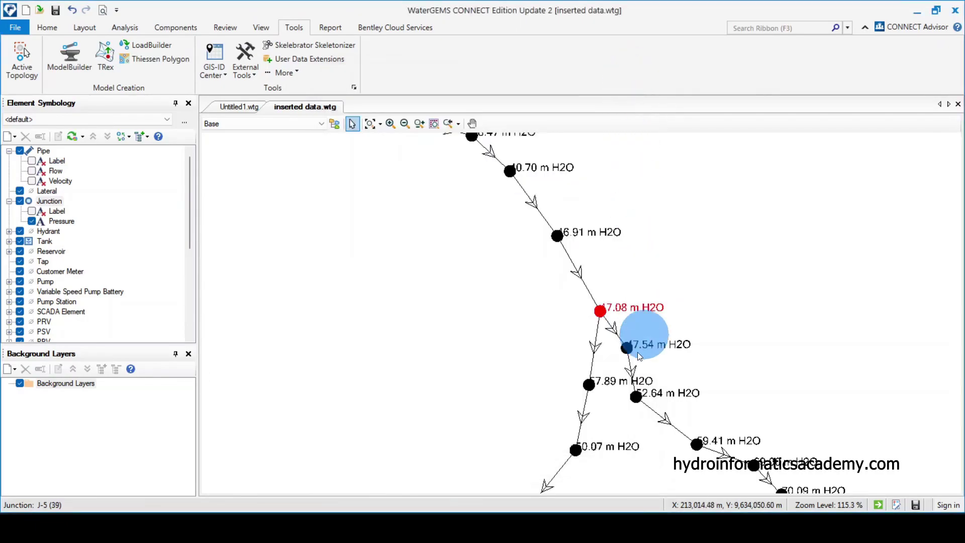
# Open the properties of junction J-4, look through its calculated pressure results and close them.
pyautogui.doubleClick(552, 230)
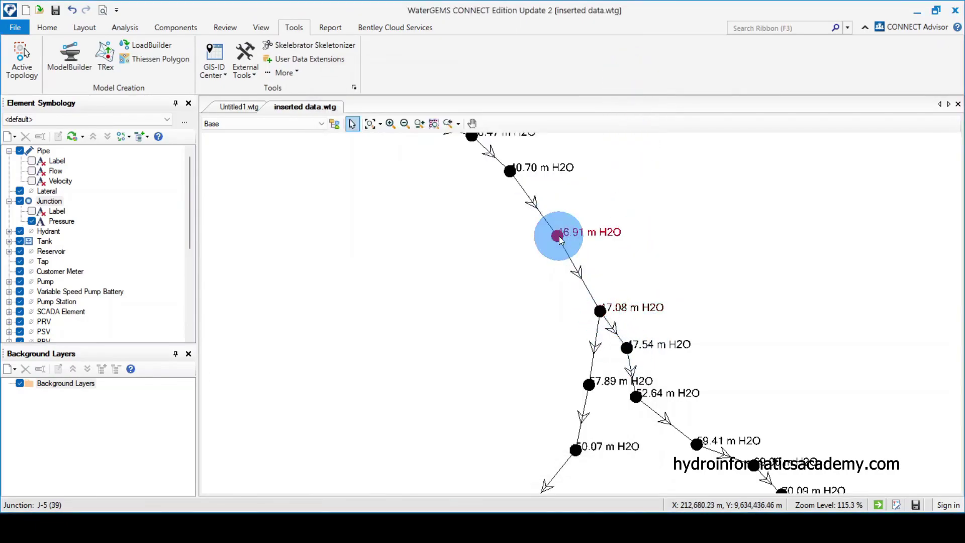
pyautogui.scroll(-4, 333, 348)
pyautogui.click(259, 206)
pyautogui.click(244, 187)
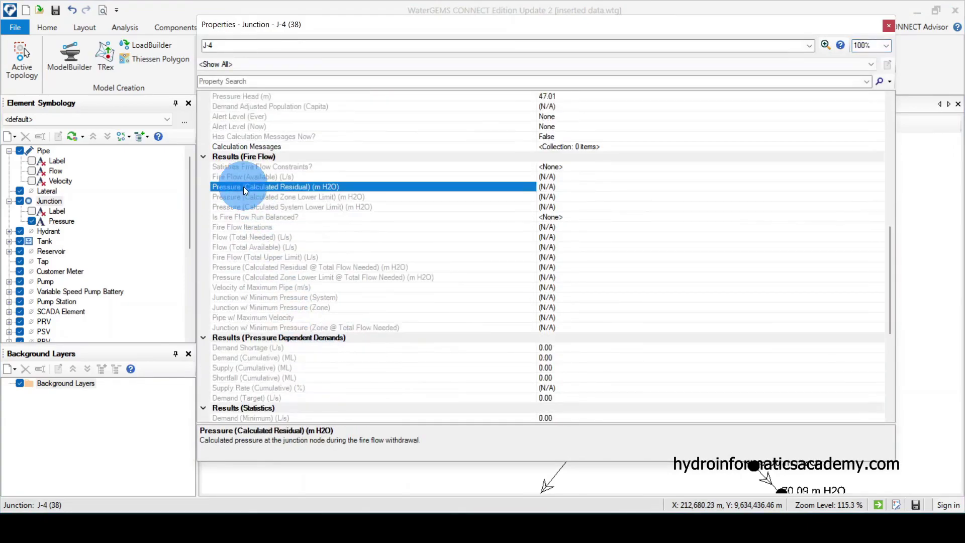
pyautogui.click(888, 26)
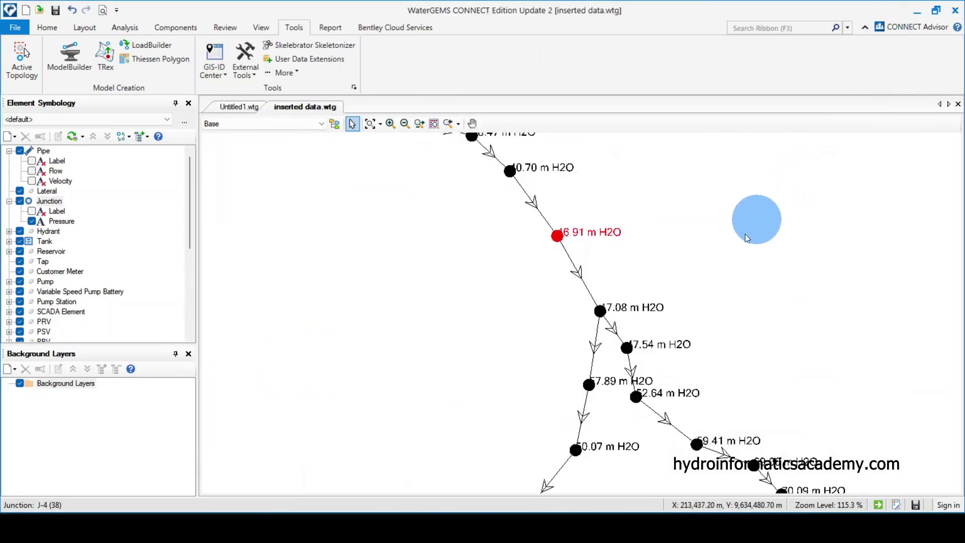
# Edit the junctions' Pressure annotation and apply an X offset of 10 m.
pyautogui.scroll(-3, 524, 252)
pyautogui.scroll(4, 518, 204)
pyautogui.scroll(-3, 573, 284)
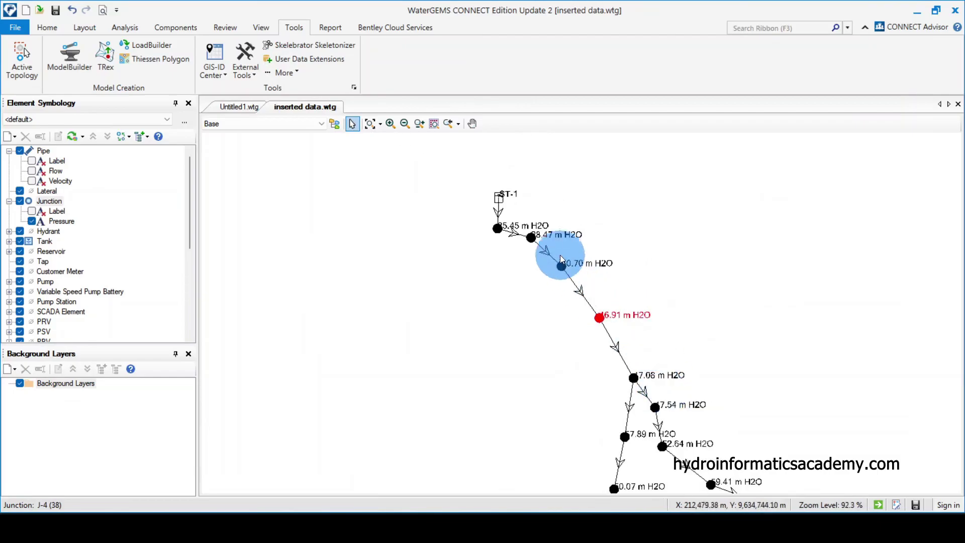
pyautogui.scroll(4, 544, 233)
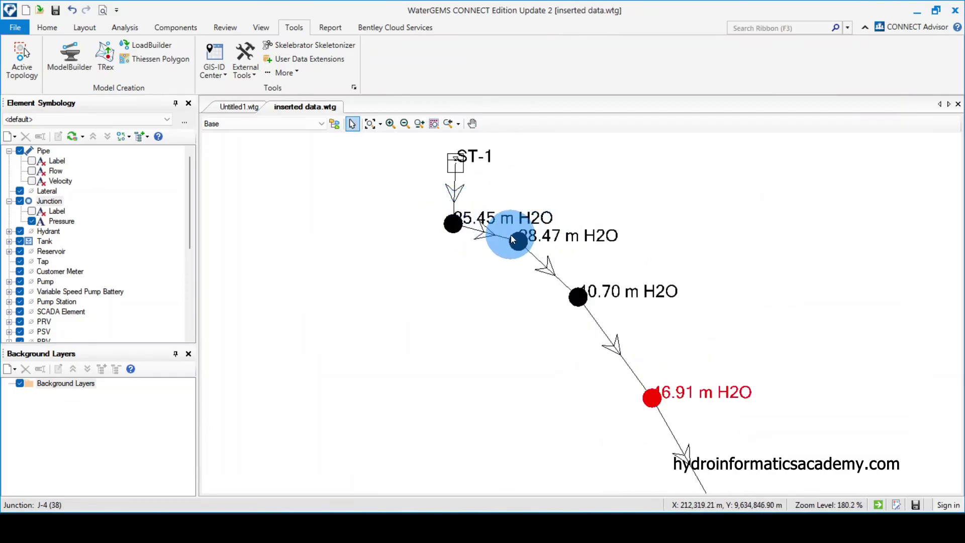
pyautogui.click(67, 221)
pyautogui.rightClick(73, 221)
pyautogui.click(128, 309)
pyautogui.click(302, 250)
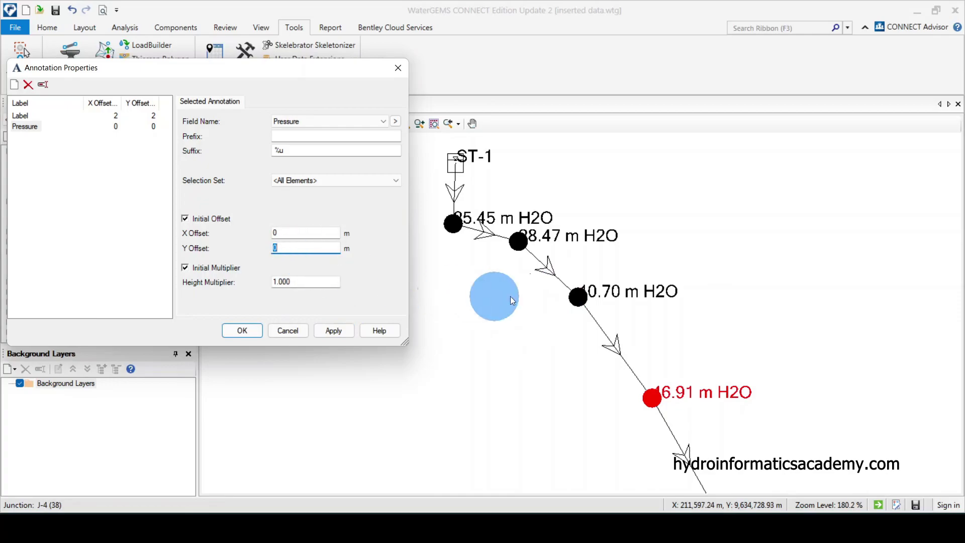
pyautogui.click(289, 238)
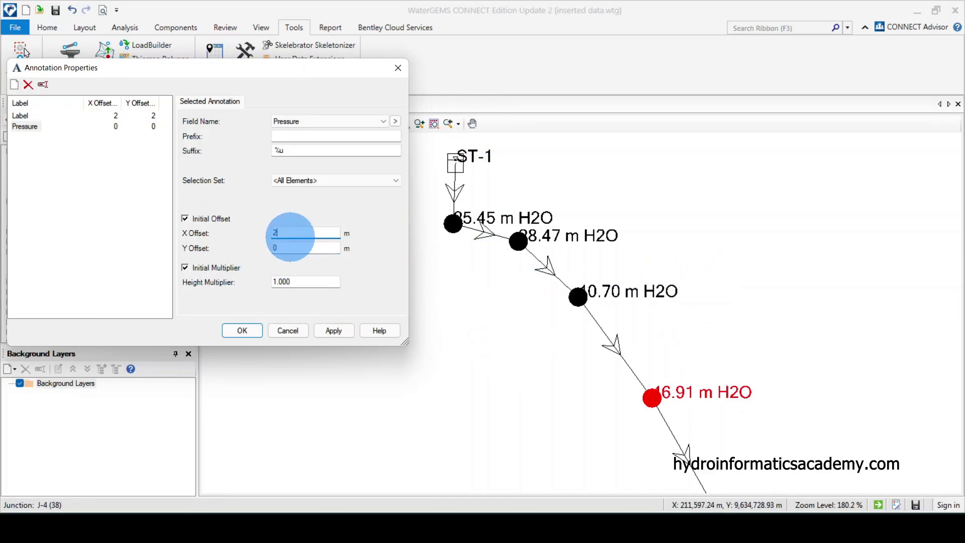
pyautogui.write('10')
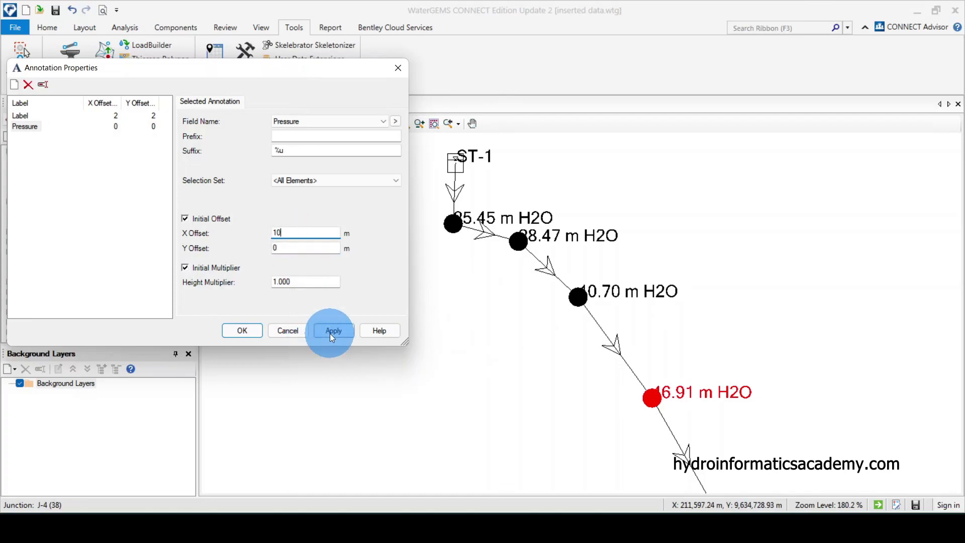
pyautogui.click(331, 332)
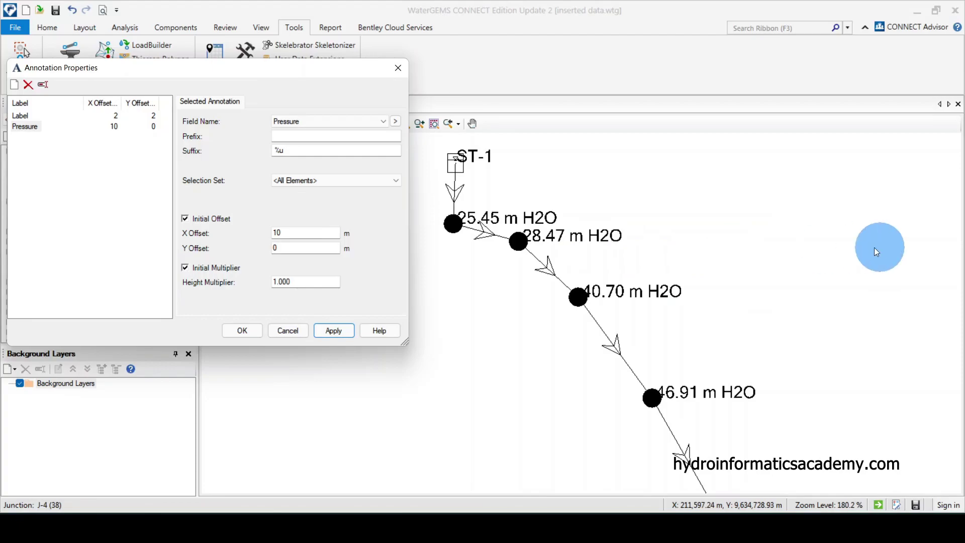
# Set the X offset of the Pressure annotation to 20 m, apply it and accept the annotation properties.
pyautogui.moveTo(274, 233); pyautogui.dragTo(349, 246)
pyautogui.write('20')
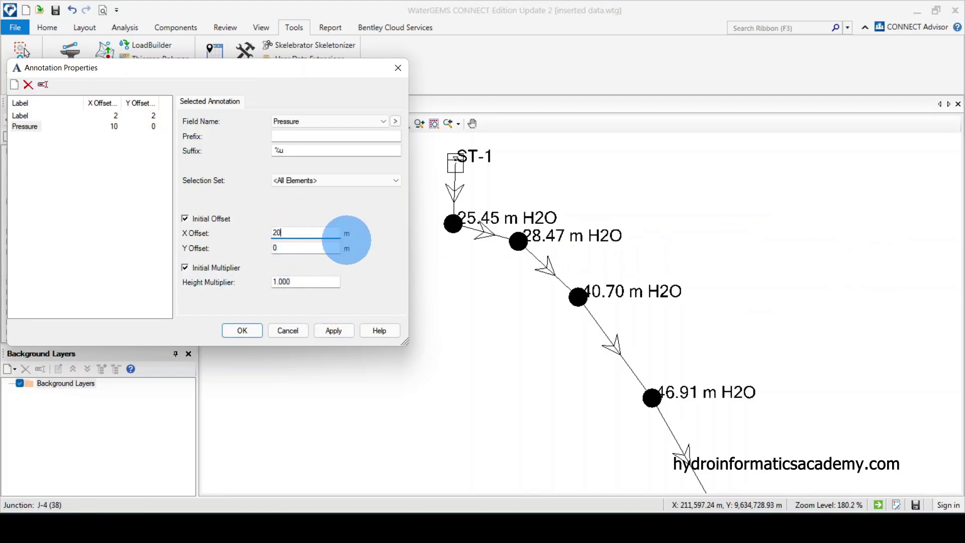
pyautogui.click(336, 332)
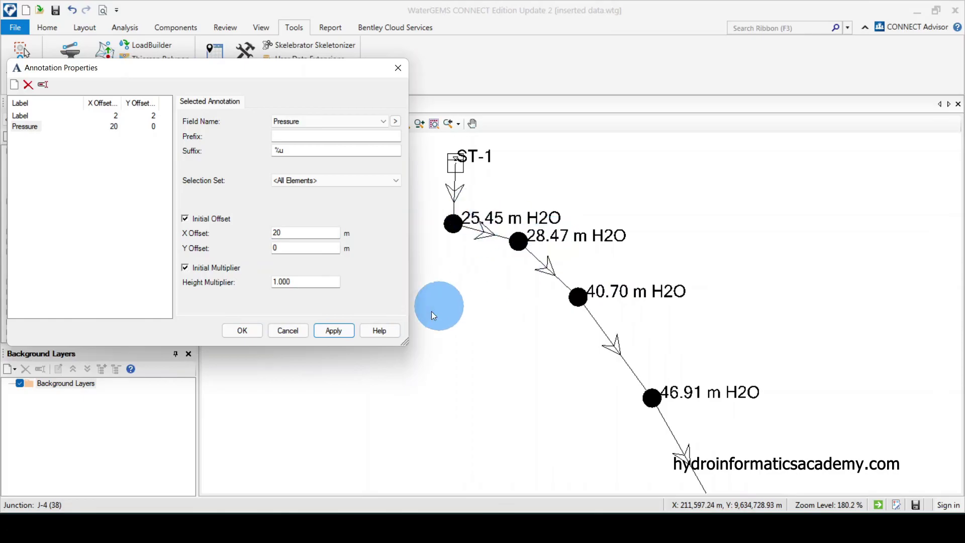
pyautogui.click(249, 331)
# Examine the junction pressures from tank ST-1 along the main line and down both branches.
pyautogui.scroll(-3, 632, 252)
pyautogui.scroll(3, 708, 397)
pyautogui.scroll(-3, 596, 285)
pyautogui.scroll(2, 700, 418)
pyautogui.scroll(-2, 603, 422)
pyautogui.scroll(3, 596, 415)
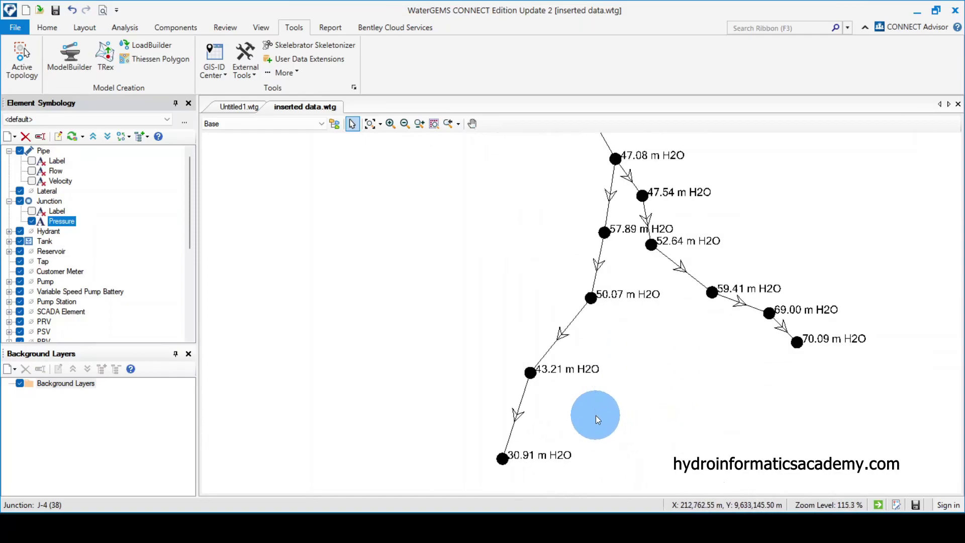
pyautogui.scroll(-3, 592, 210)
pyautogui.scroll(1, 503, 238)
pyautogui.scroll(3, 503, 238)
pyautogui.scroll(-2, 566, 259)
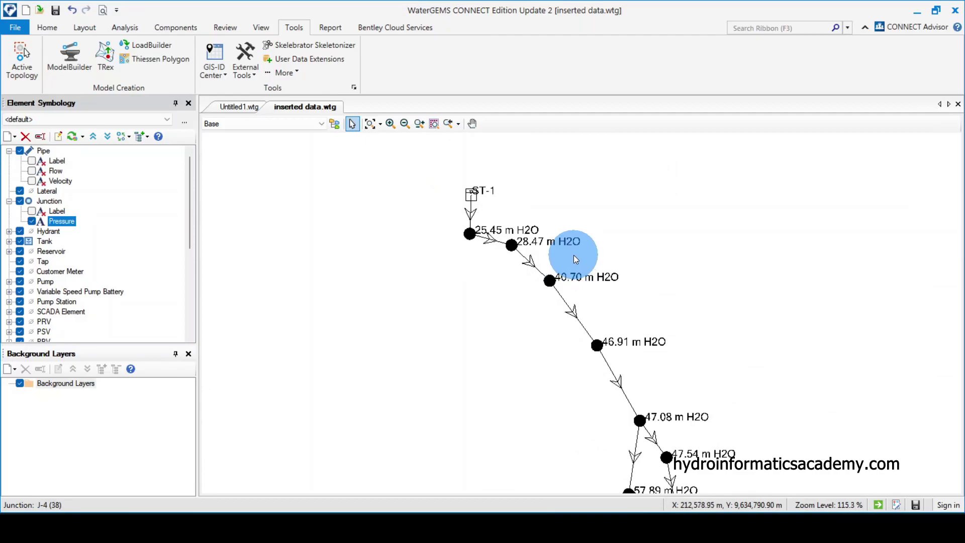
pyautogui.scroll(-2, 483, 221)
pyautogui.scroll(2, 553, 311)
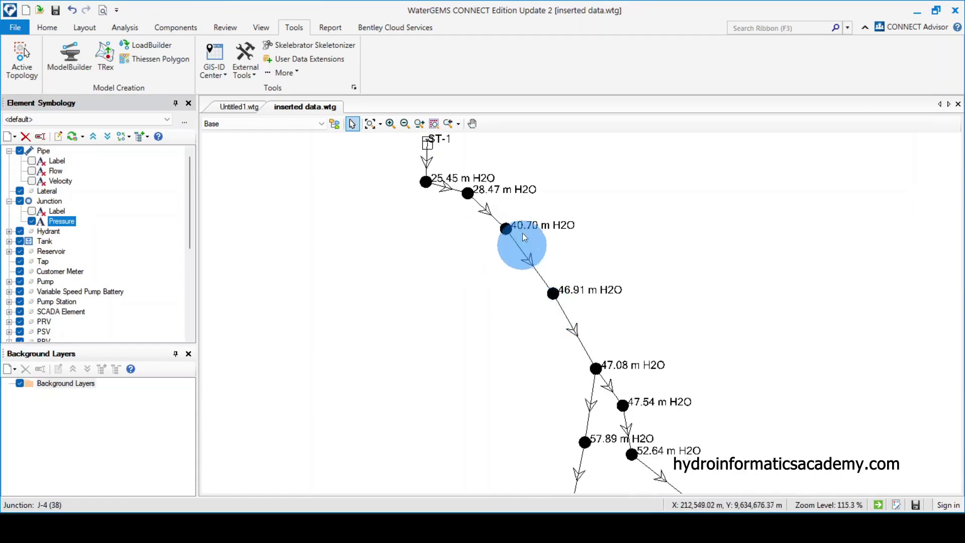
pyautogui.scroll(-1, 503, 227)
# Generate the Pressure Pipe Inventory and check the pipe lengths by diameter and material.
pyautogui.click(327, 29)
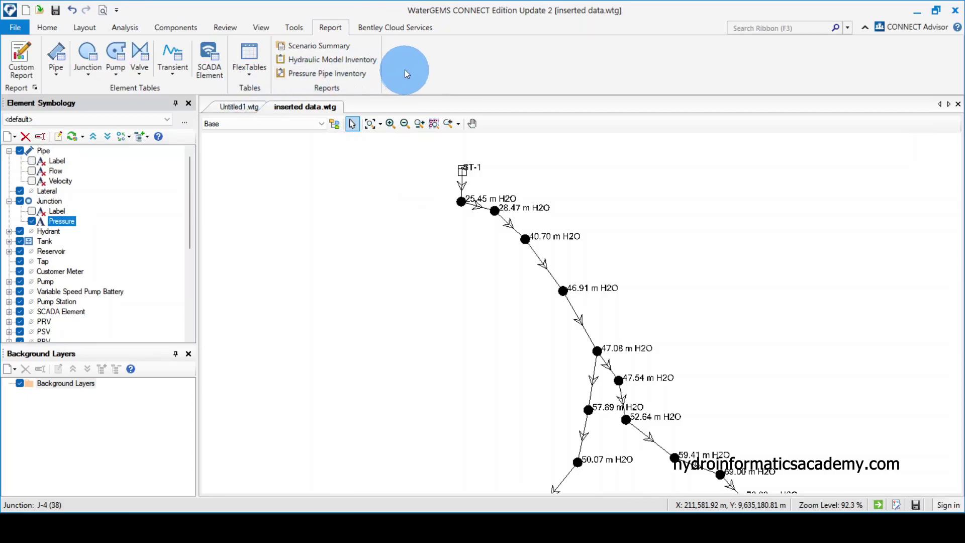
pyautogui.click(333, 74)
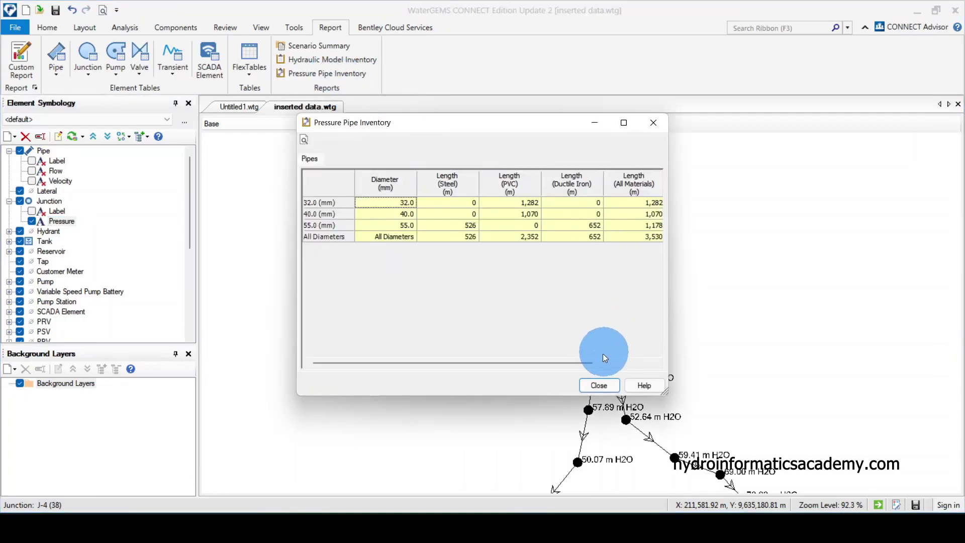
pyautogui.moveTo(493, 126); pyautogui.dragTo(438, 81)
pyautogui.moveTo(502, 325); pyautogui.dragTo(367, 262)
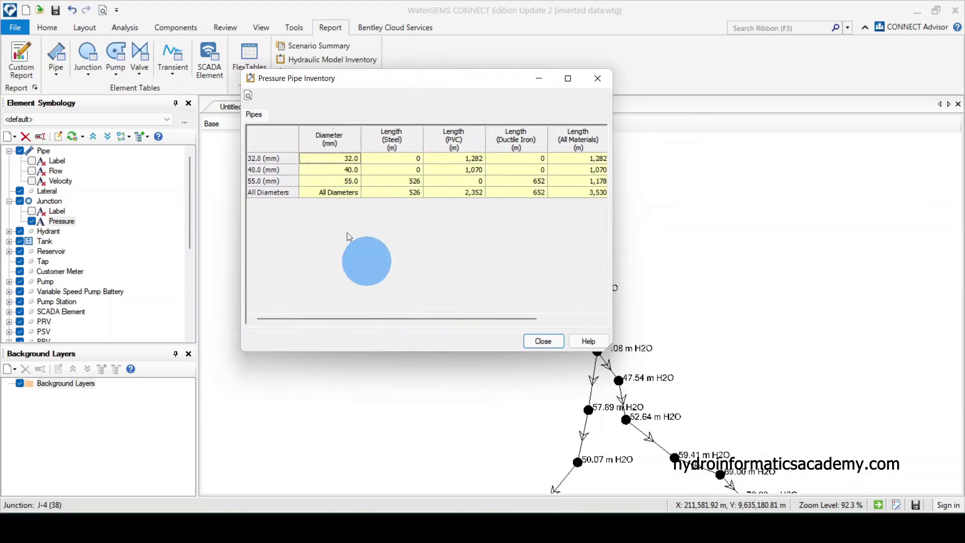
# Preview the pipe inventory as a printable report, review its page and file options, and close the preview and the inventory.
pyautogui.click(261, 99)
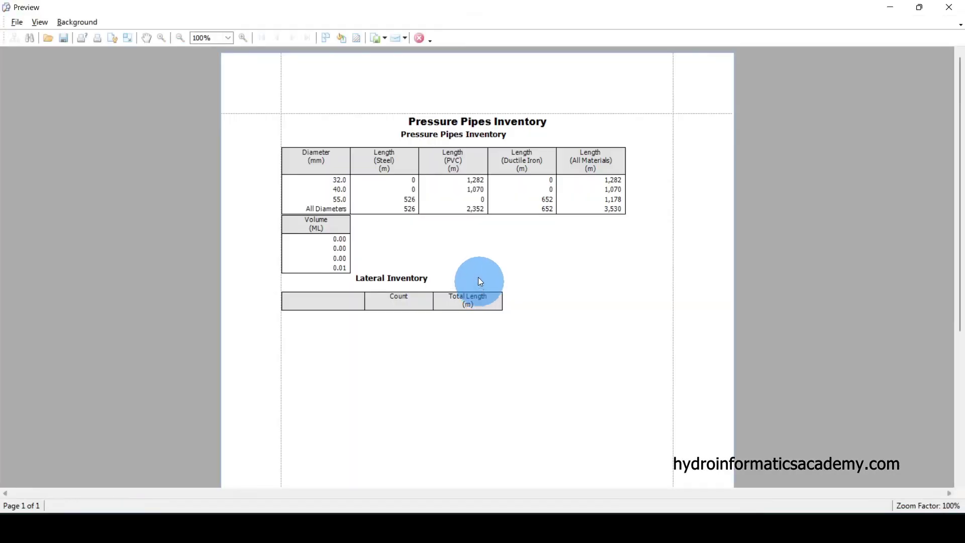
pyautogui.scroll(-3, 446, 142)
pyautogui.scroll(3, 446, 156)
pyautogui.click(16, 22)
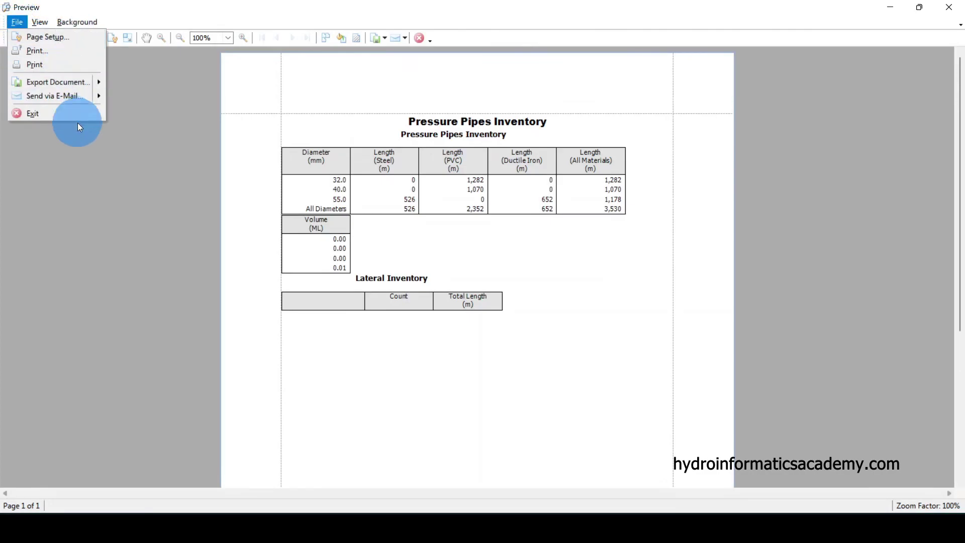
pyautogui.click(566, 267)
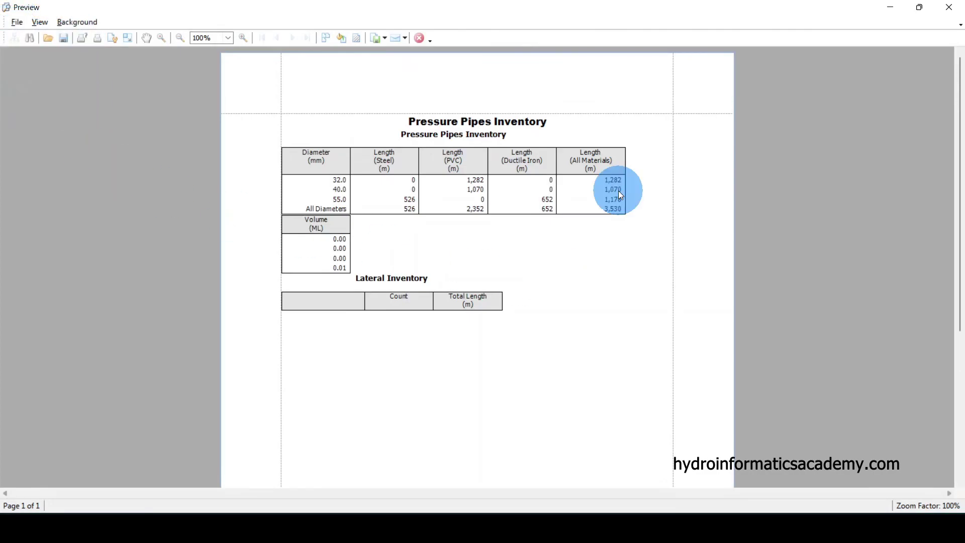
pyautogui.click(950, 7)
pyautogui.click(543, 341)
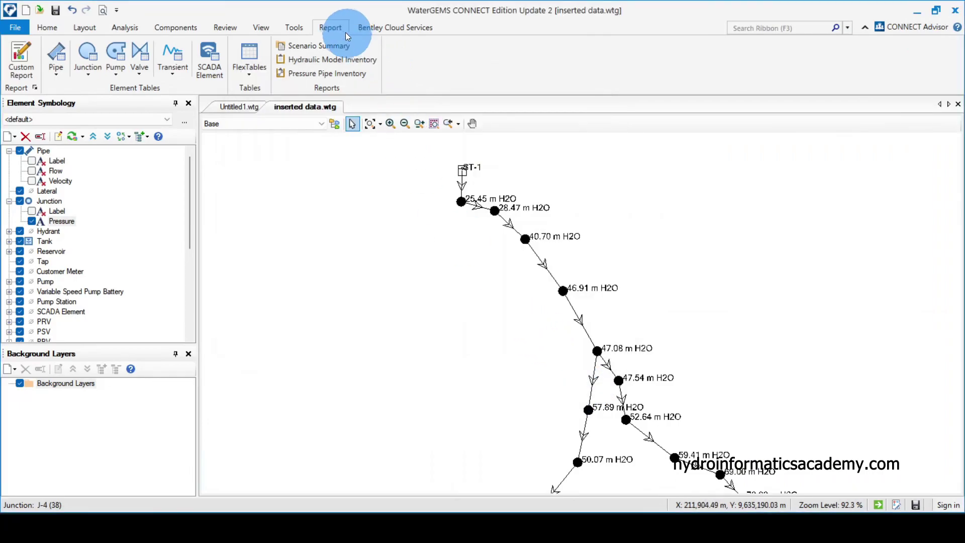
# Generate the Scenario Summary report for the Base scenario, read through it and close the preview.
pyautogui.click(333, 46)
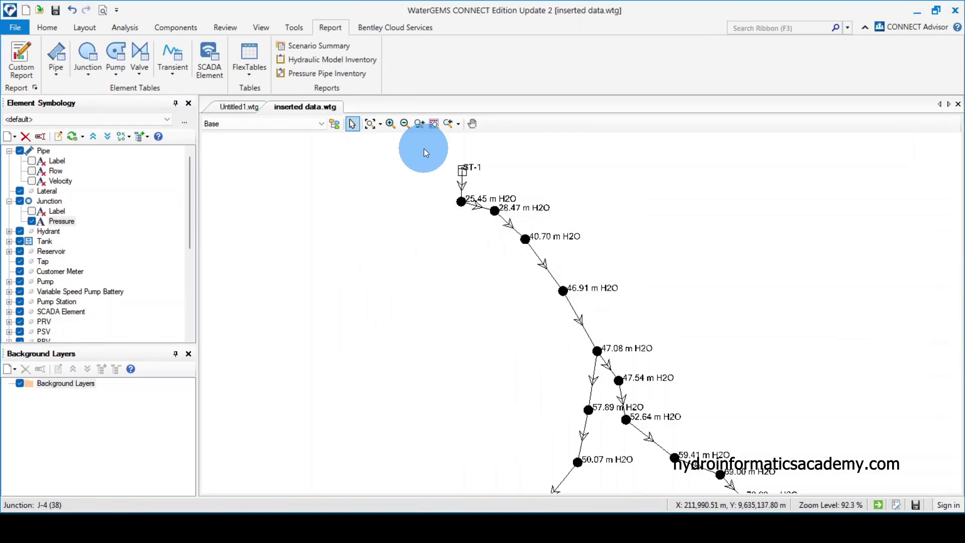
pyautogui.scroll(-5, 441, 254)
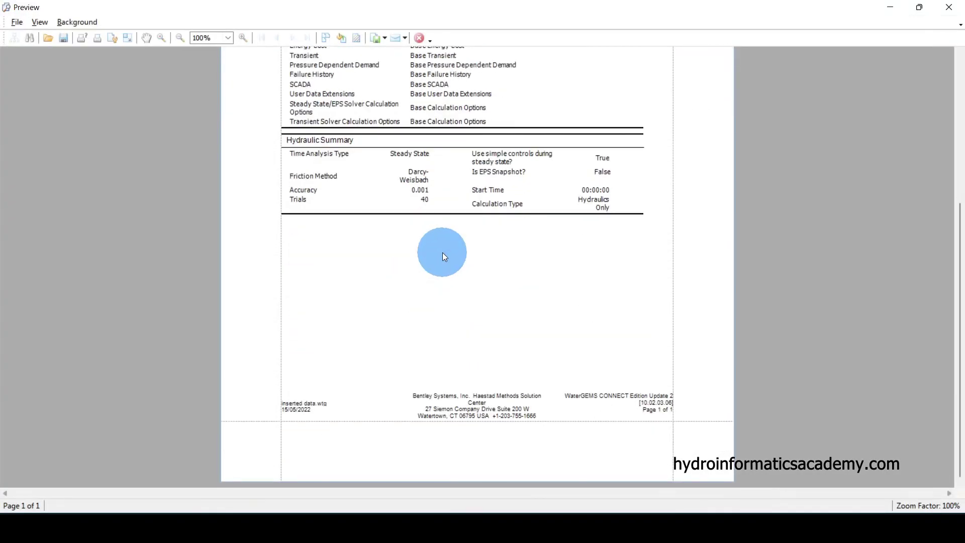
pyautogui.scroll(4, 442, 252)
pyautogui.scroll(1, 443, 256)
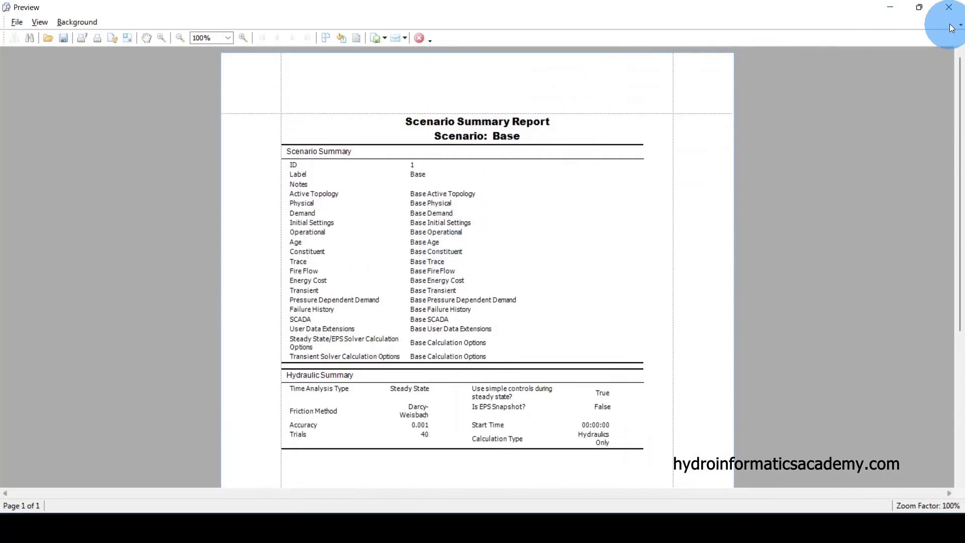
pyautogui.click(952, 8)
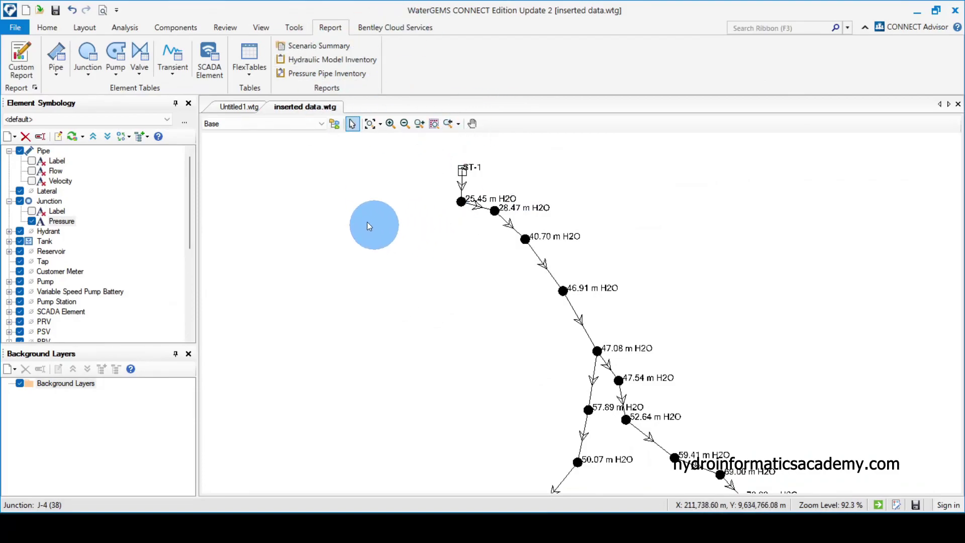
pyautogui.scroll(-3, 523, 198)
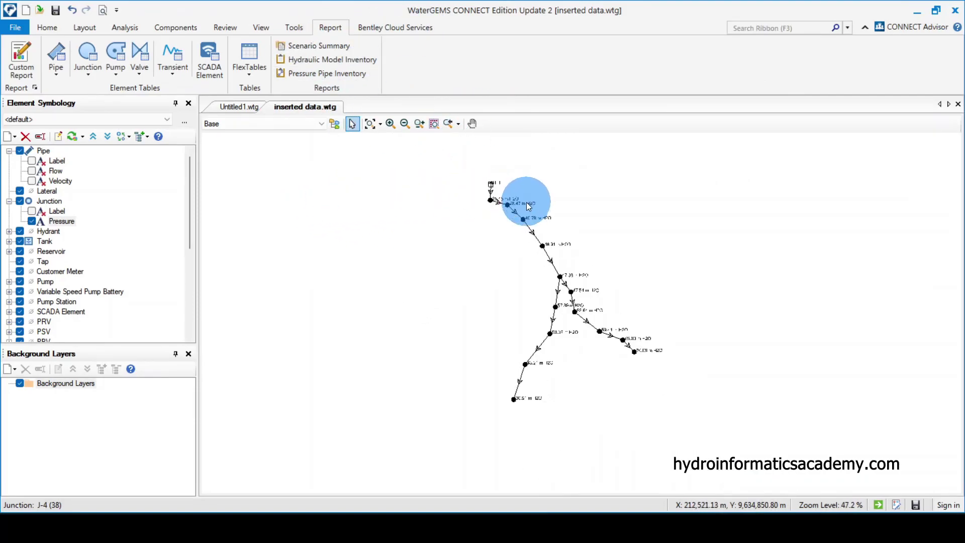
pyautogui.scroll(4, 526, 211)
pyautogui.scroll(-4, 482, 188)
pyautogui.scroll(4, 520, 260)
pyautogui.scroll(-3, 520, 281)
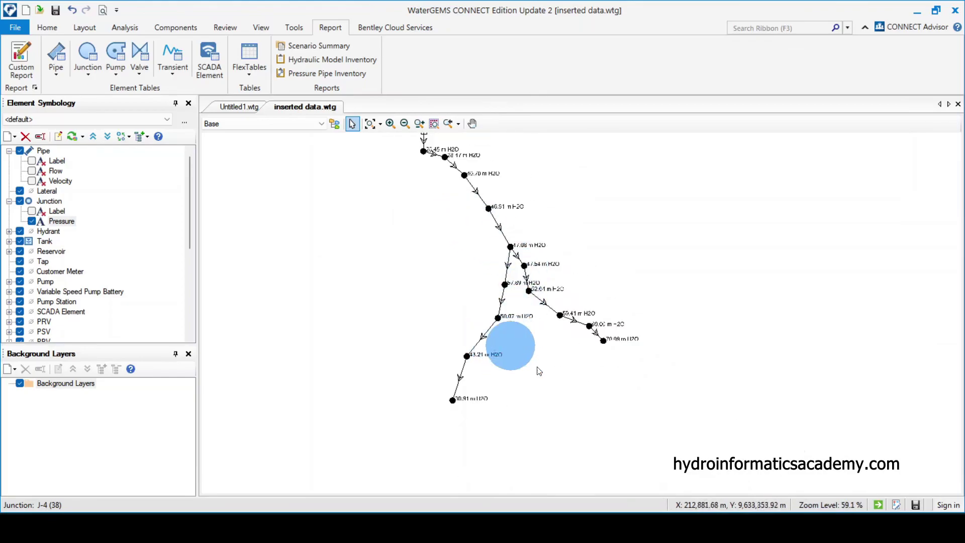
# Switch to the browser, expand the YouTube description of "How to Import Excel/Survey Data into WaterGEMS Connect Edition" and read through its timestamps and links.
pyautogui.moveTo(580, 507)
pyautogui.click(523, 430)
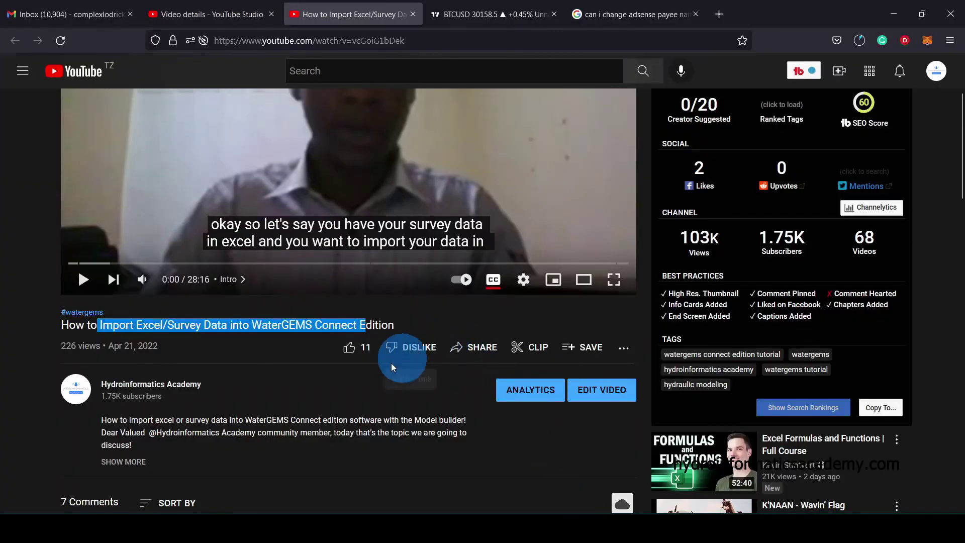
pyautogui.scroll(2, 204, 348)
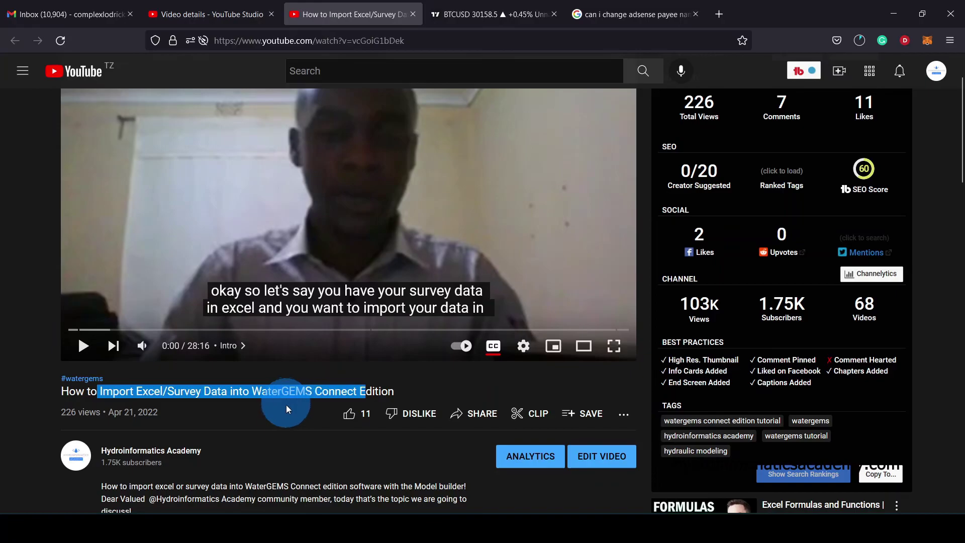
pyautogui.scroll(-5, 286, 403)
pyautogui.click(135, 270)
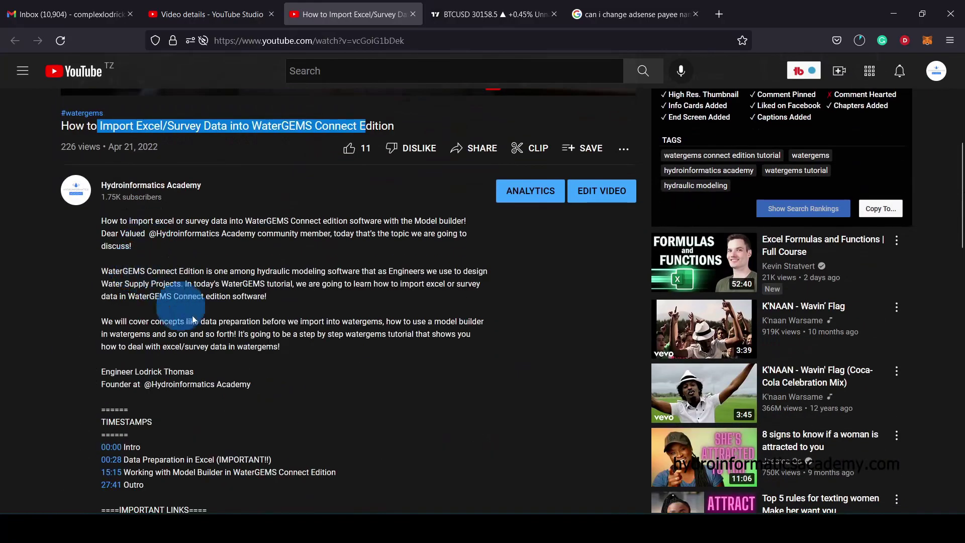
pyautogui.scroll(-5, 213, 359)
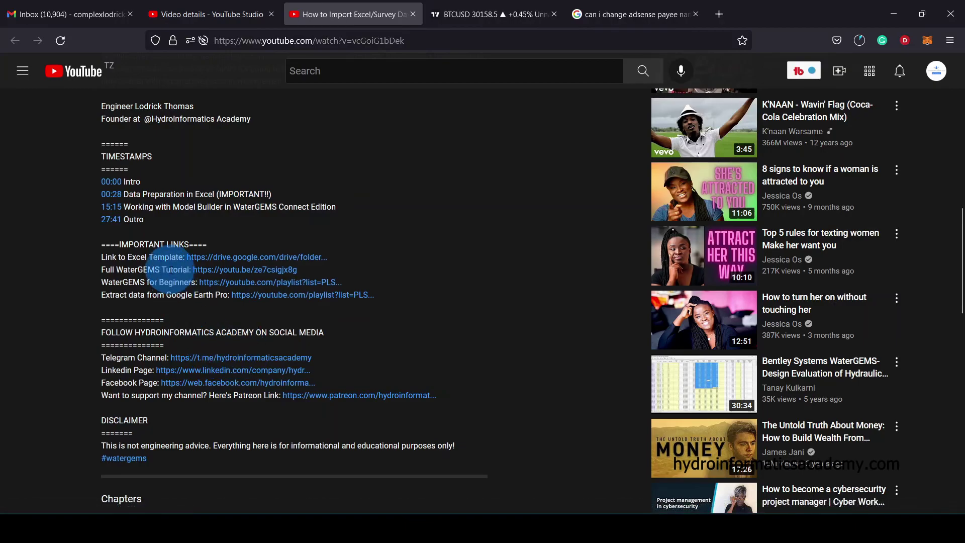
# Highlight the Telegram and LinkedIn entries in the video description, return to the video and switch back to WaterGEMS.
pyautogui.moveTo(121, 358); pyautogui.dragTo(147, 372)
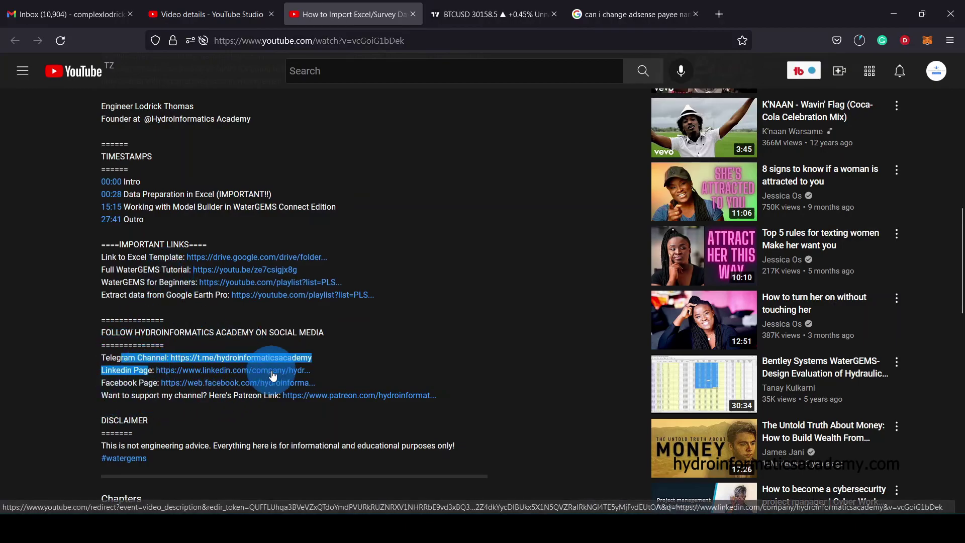
pyautogui.scroll(10, 298, 276)
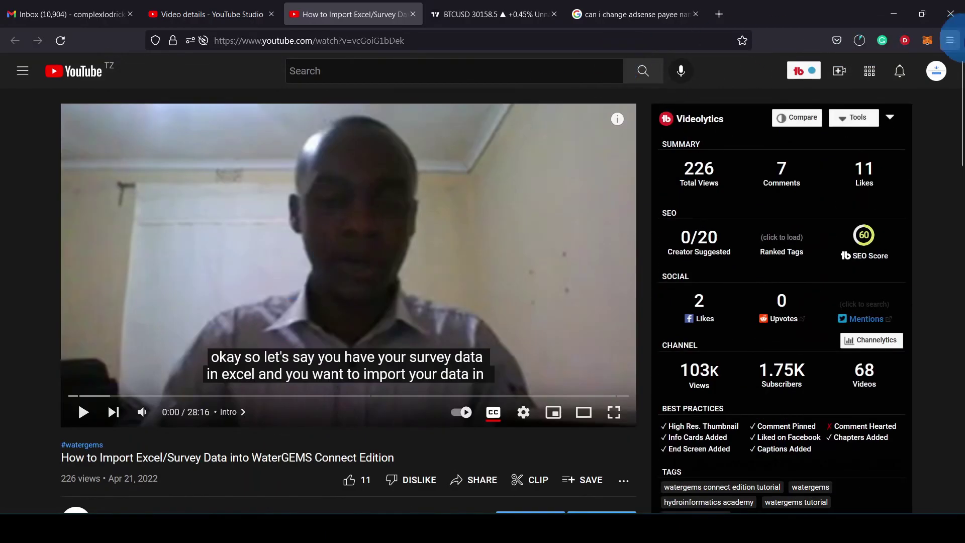
pyautogui.click(894, 13)
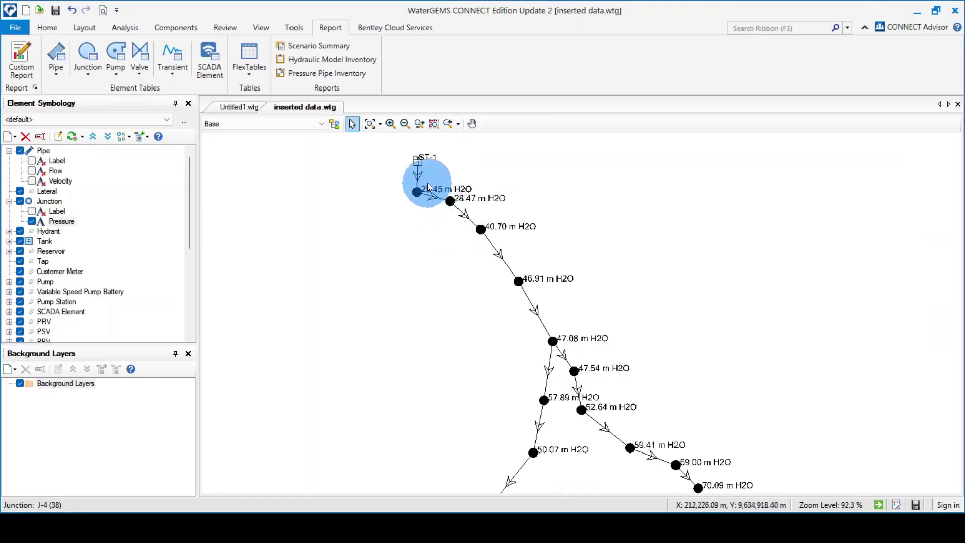